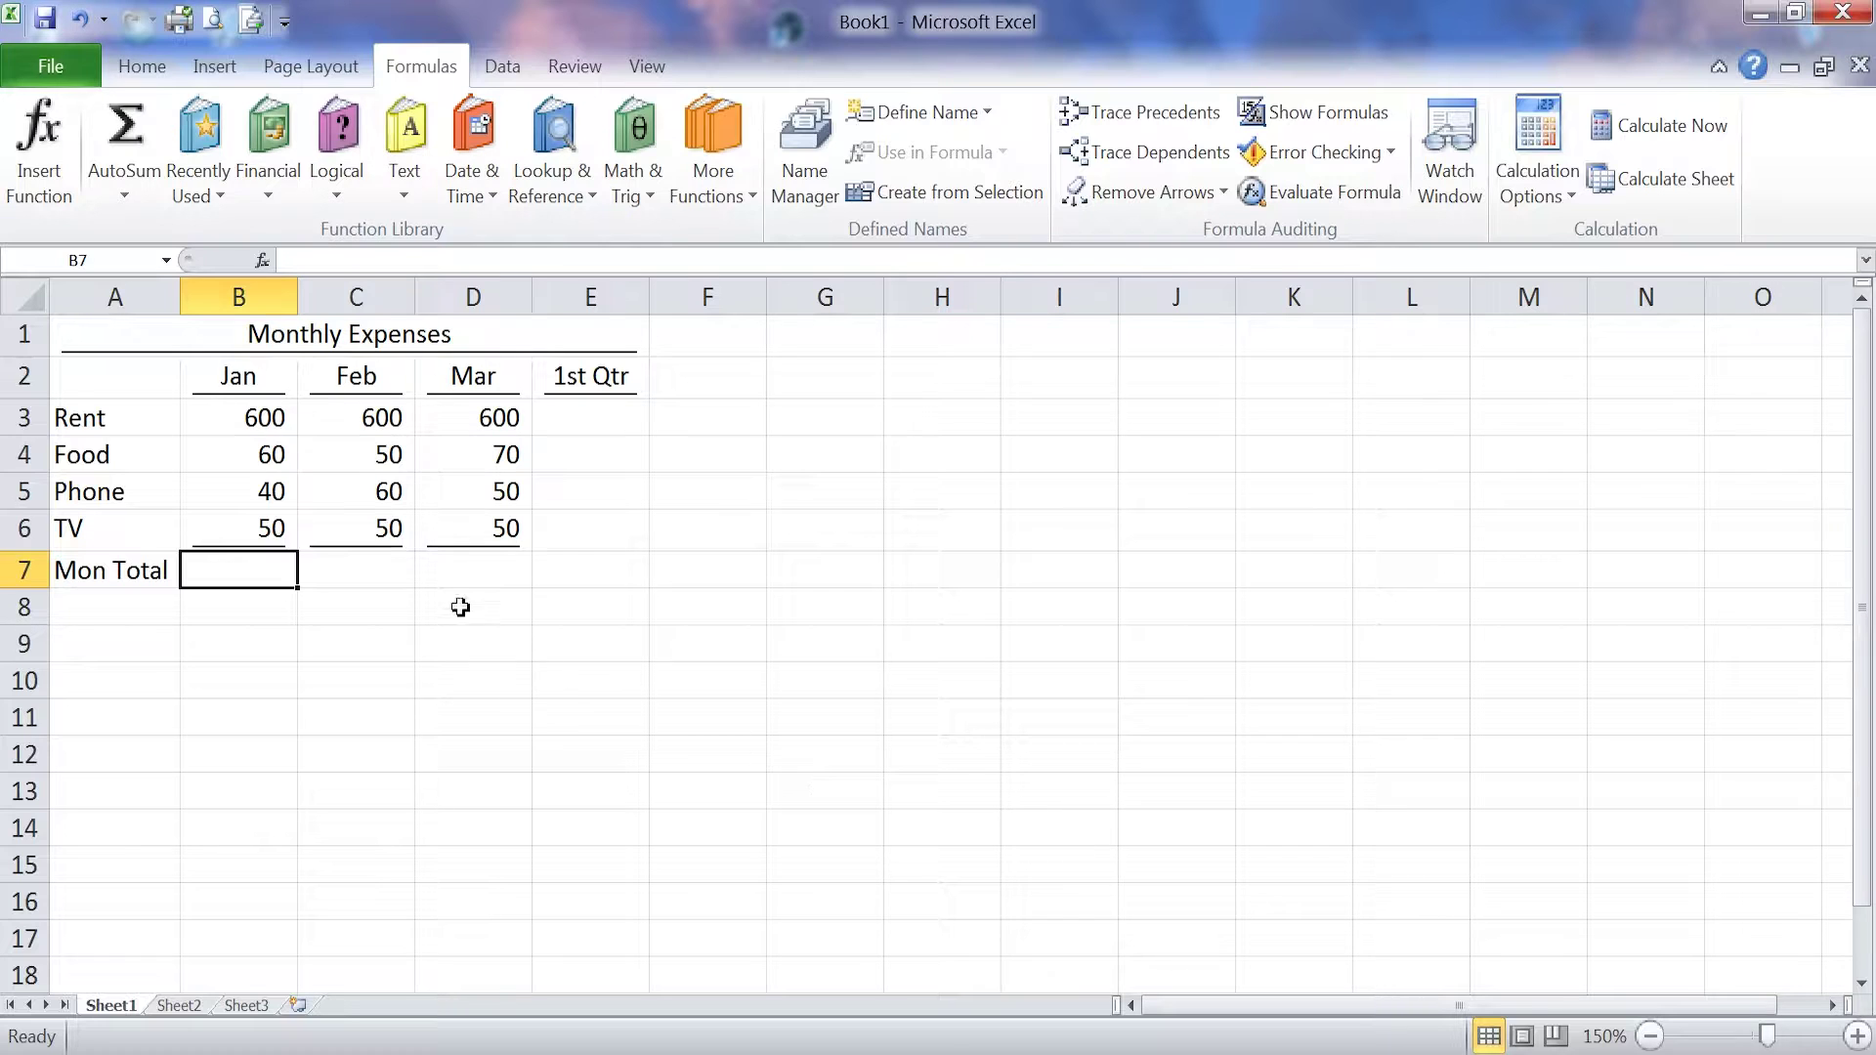
# Step: Name the January column range B2:B6 "Jan"
pyautogui.click(217, 378)
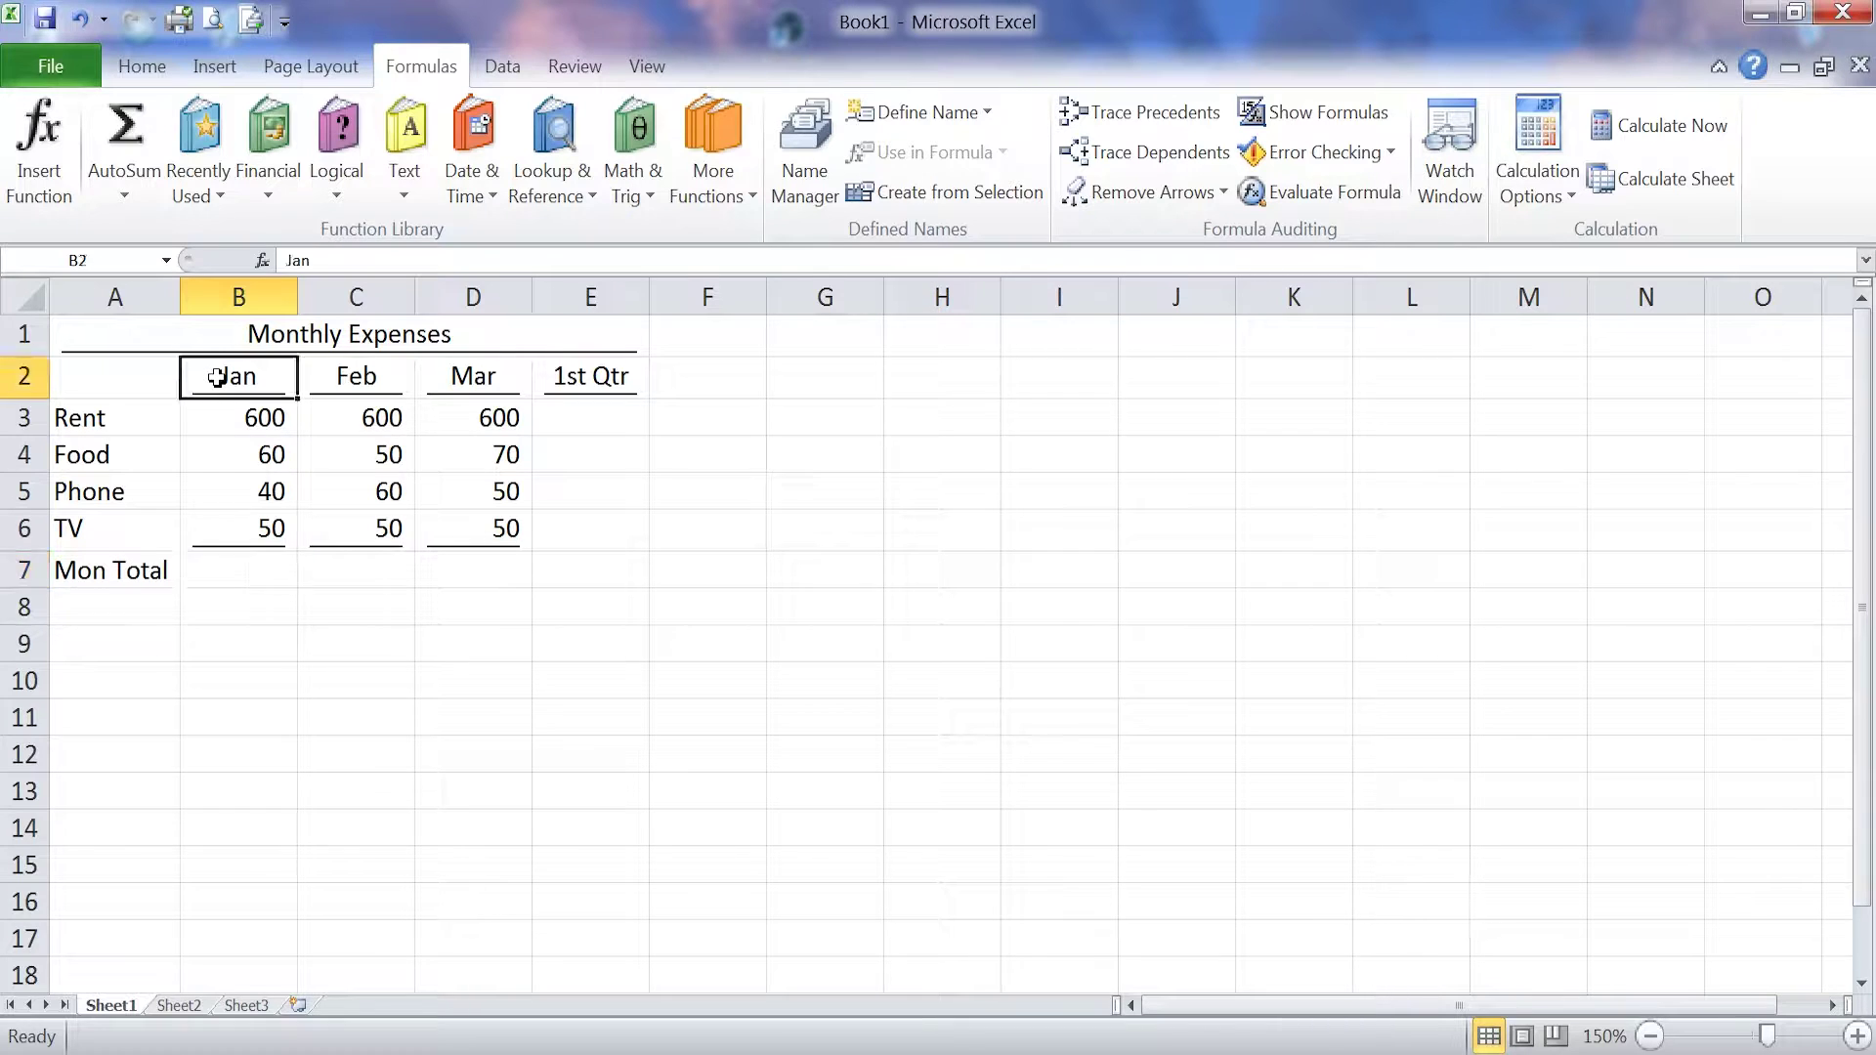
pyautogui.moveTo(217, 378); pyautogui.dragTo(220, 533)
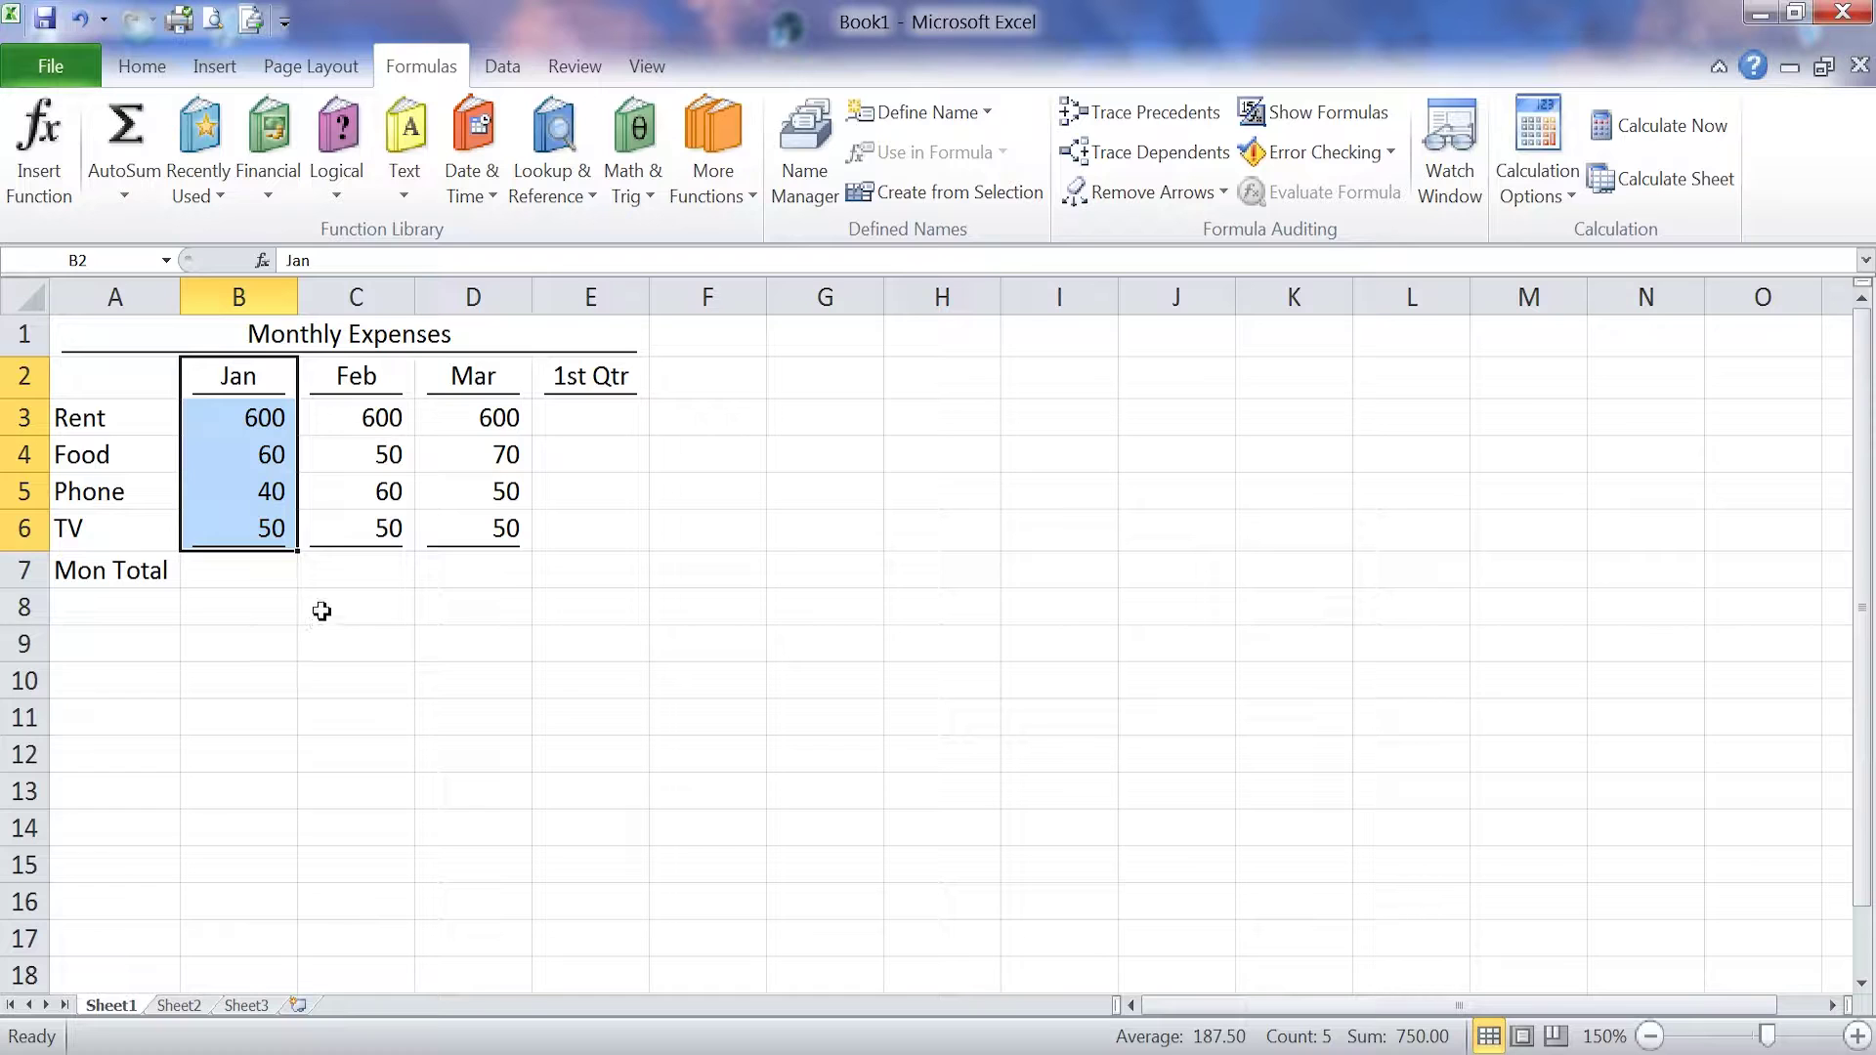
pyautogui.click(141, 66)
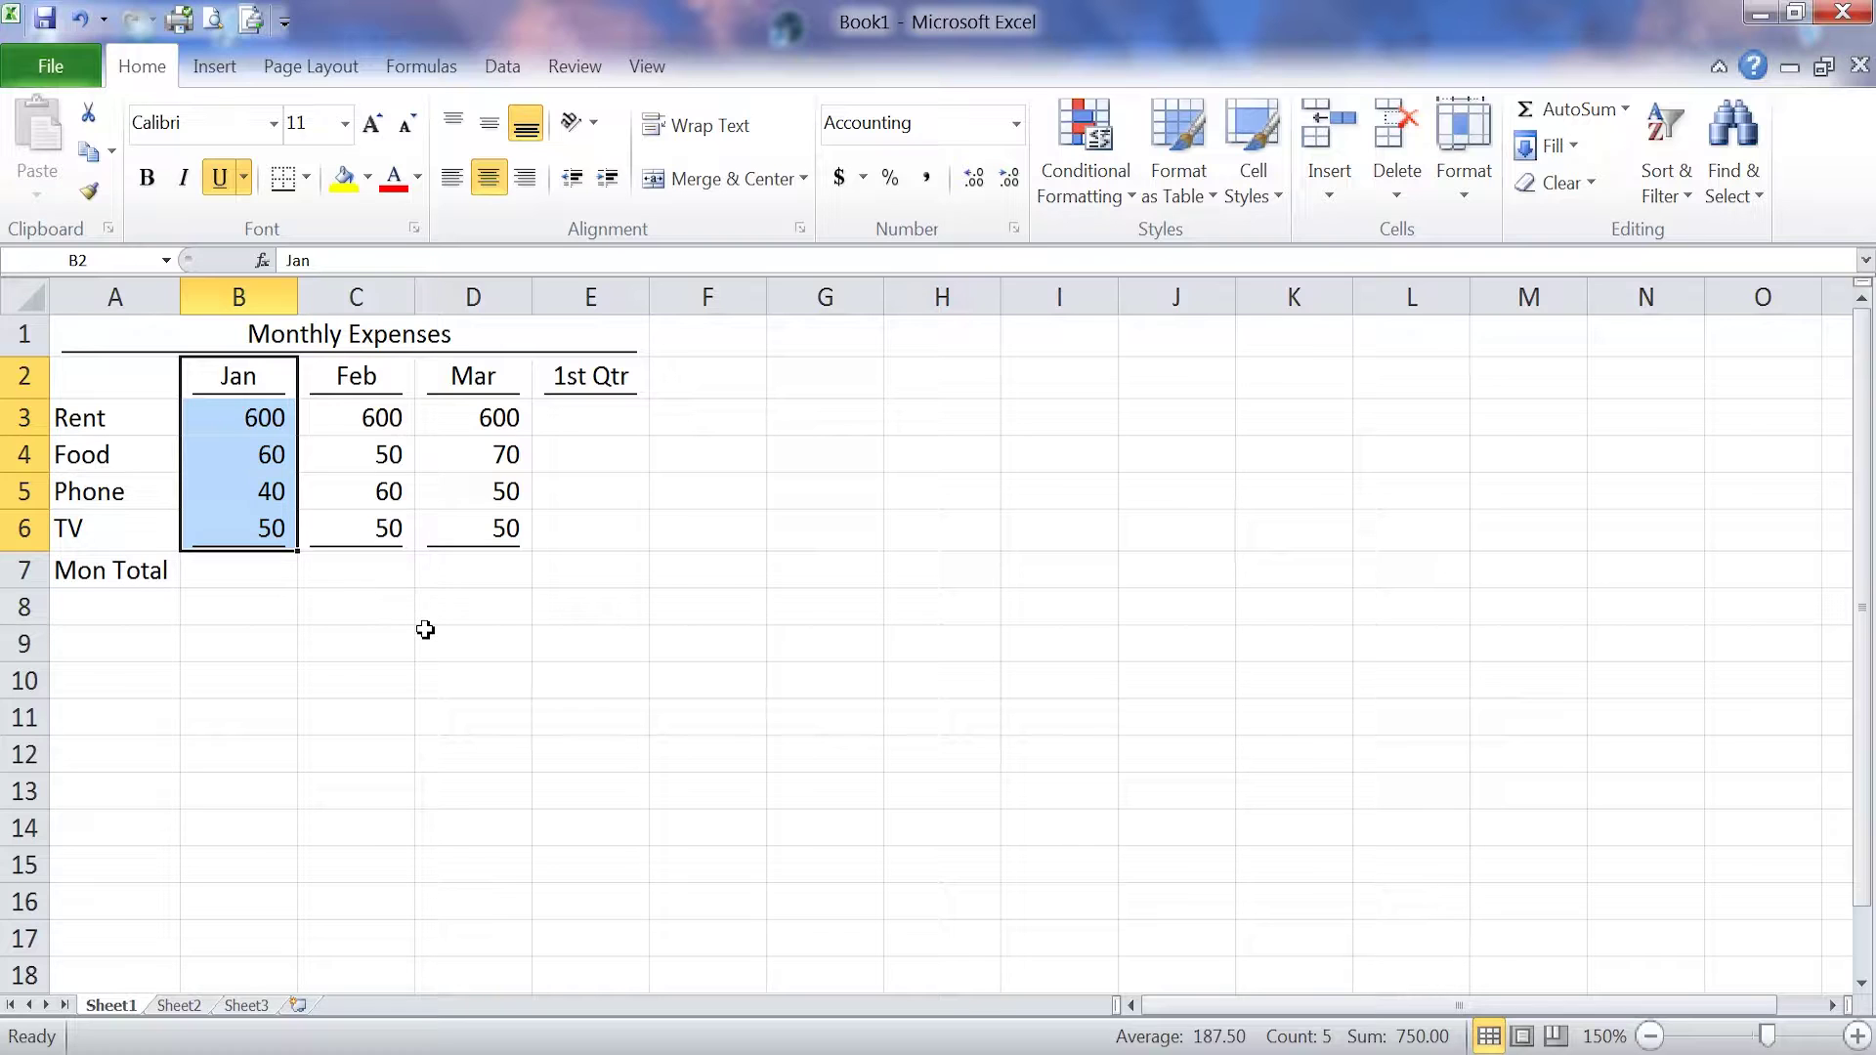
pyautogui.click(146, 261)
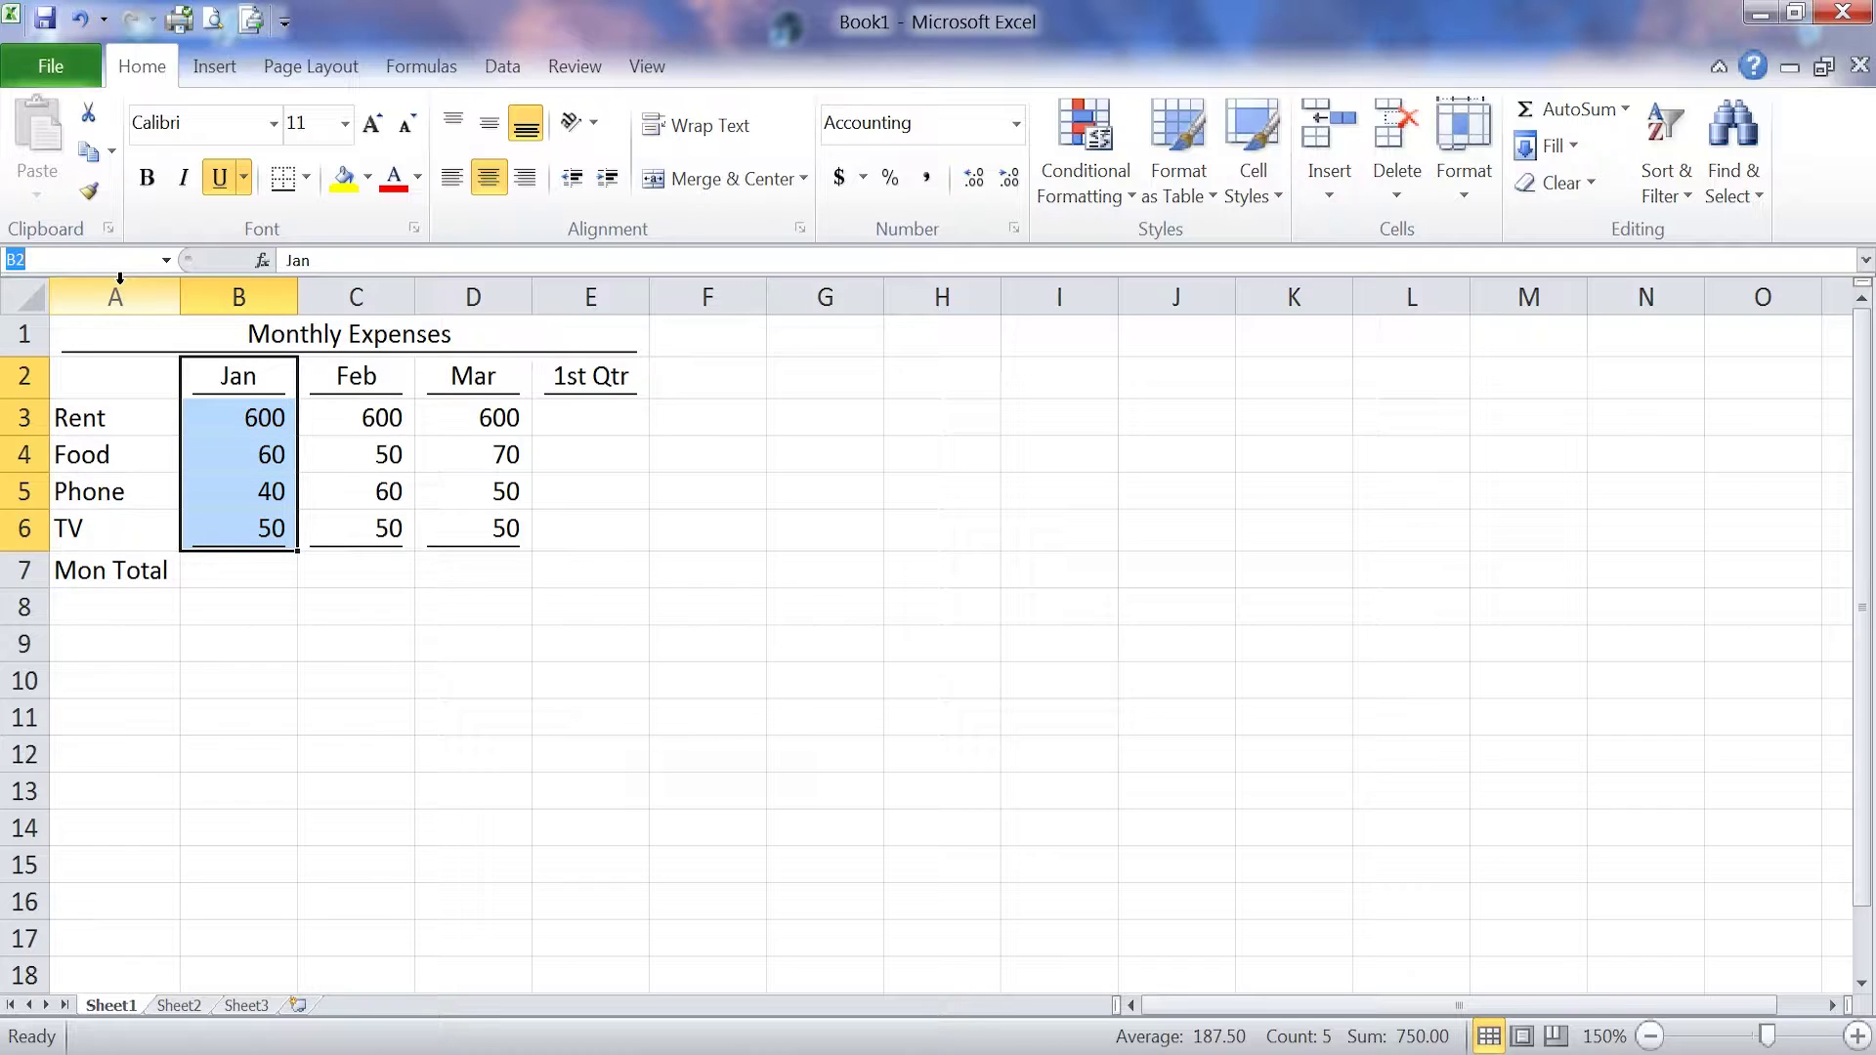
pyautogui.write('Jan')
pyautogui.press('Return')
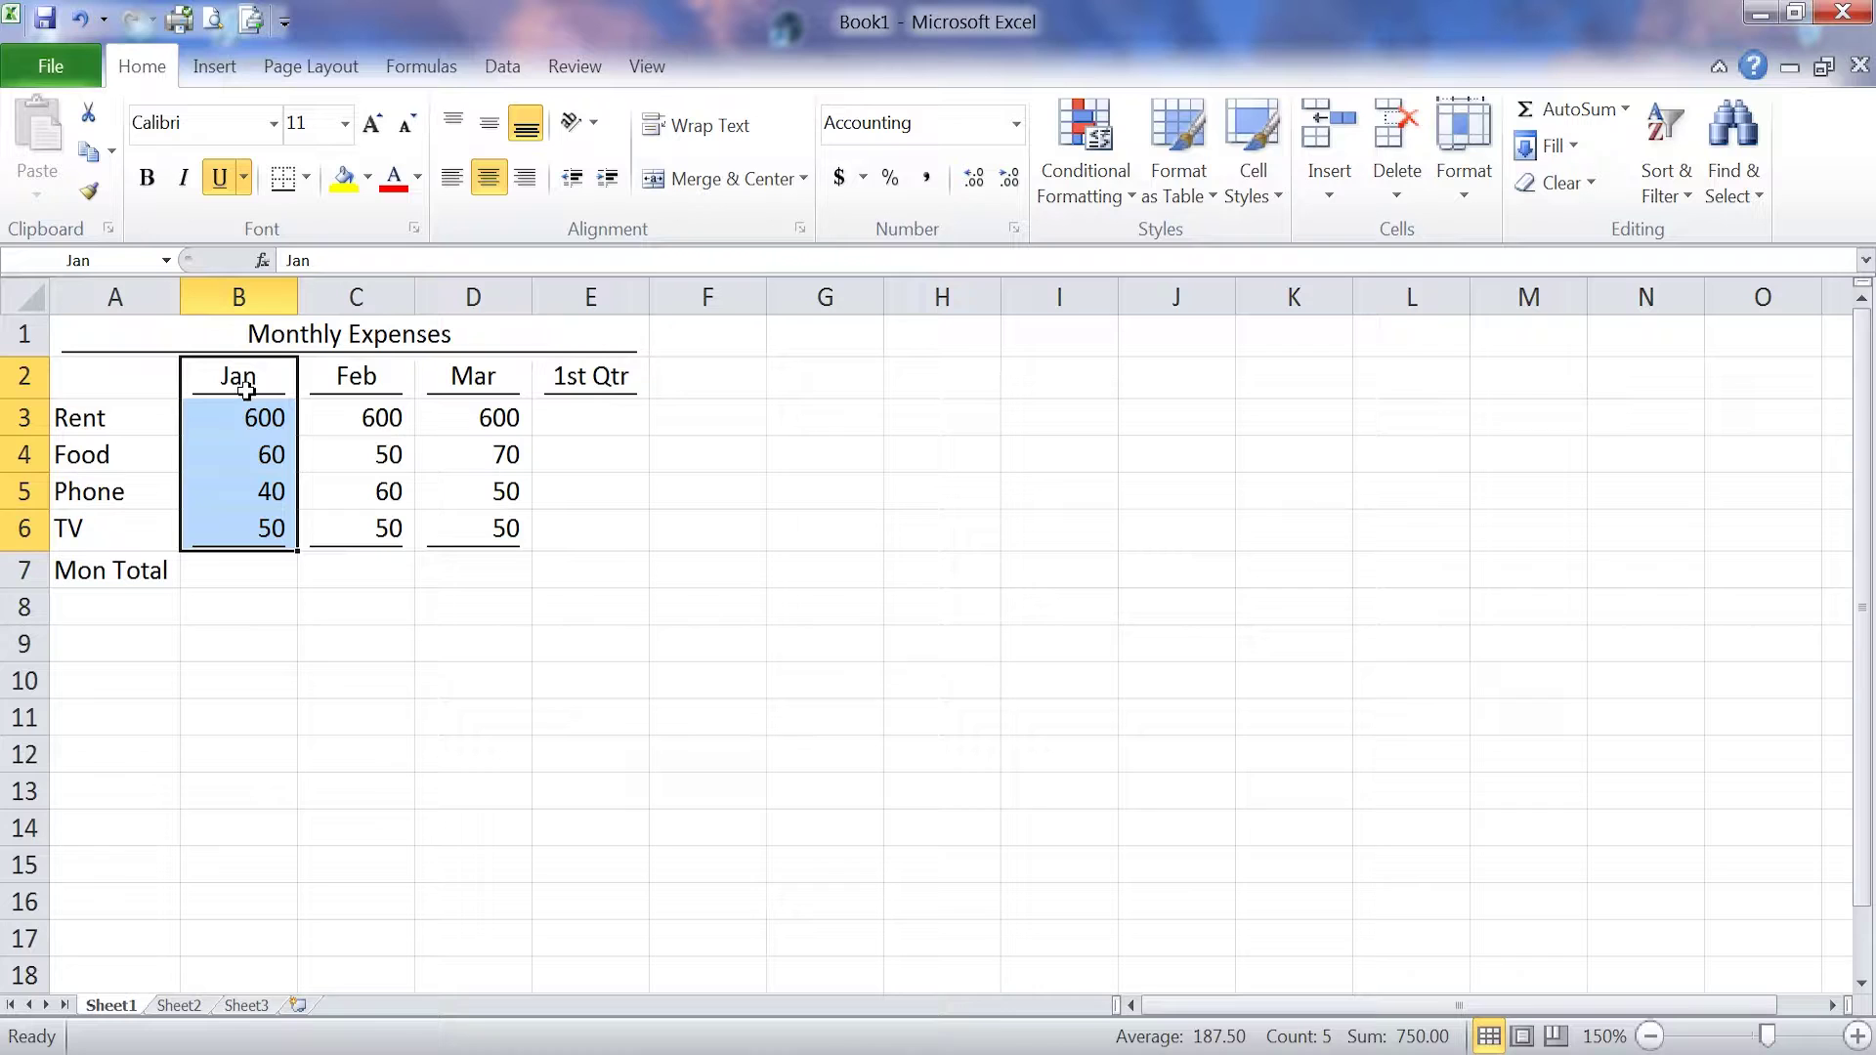
# Step: Enter the formula =sum(jan) in B7 to total the January expenses using the named range
pyautogui.click(232, 579)
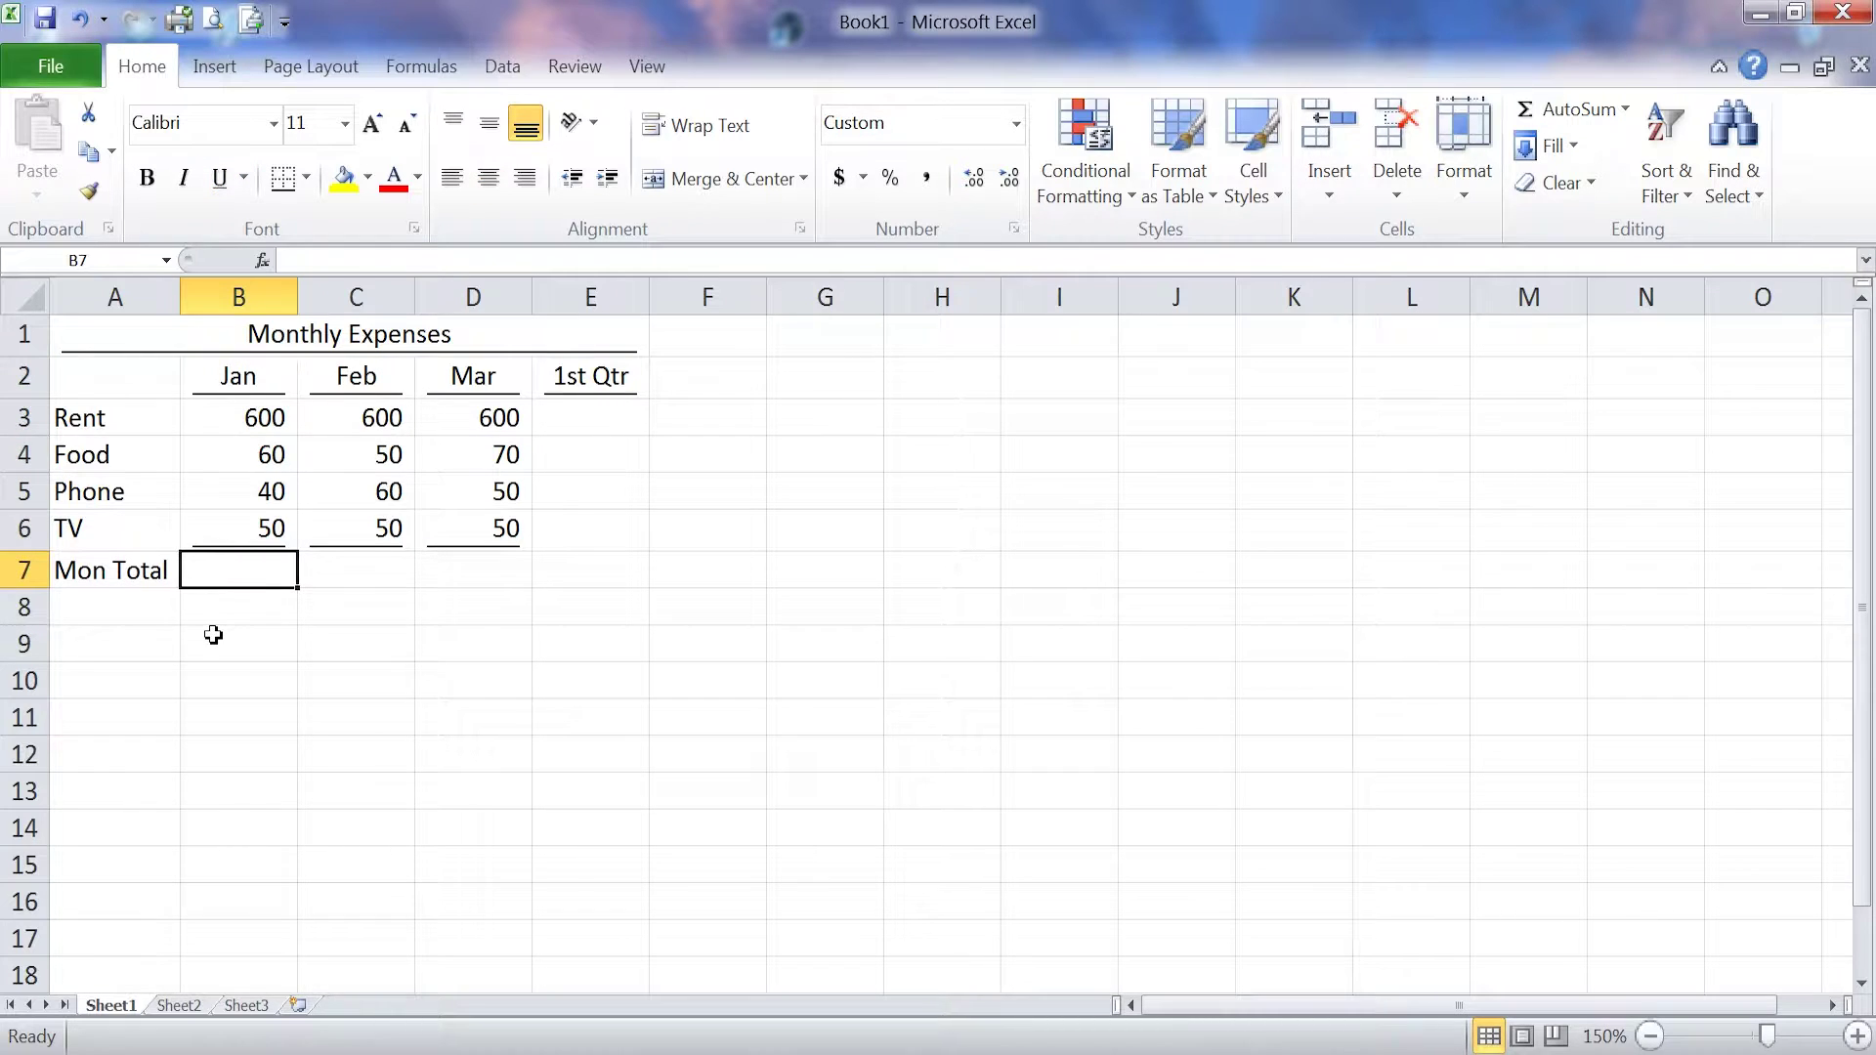
pyautogui.write('=s')
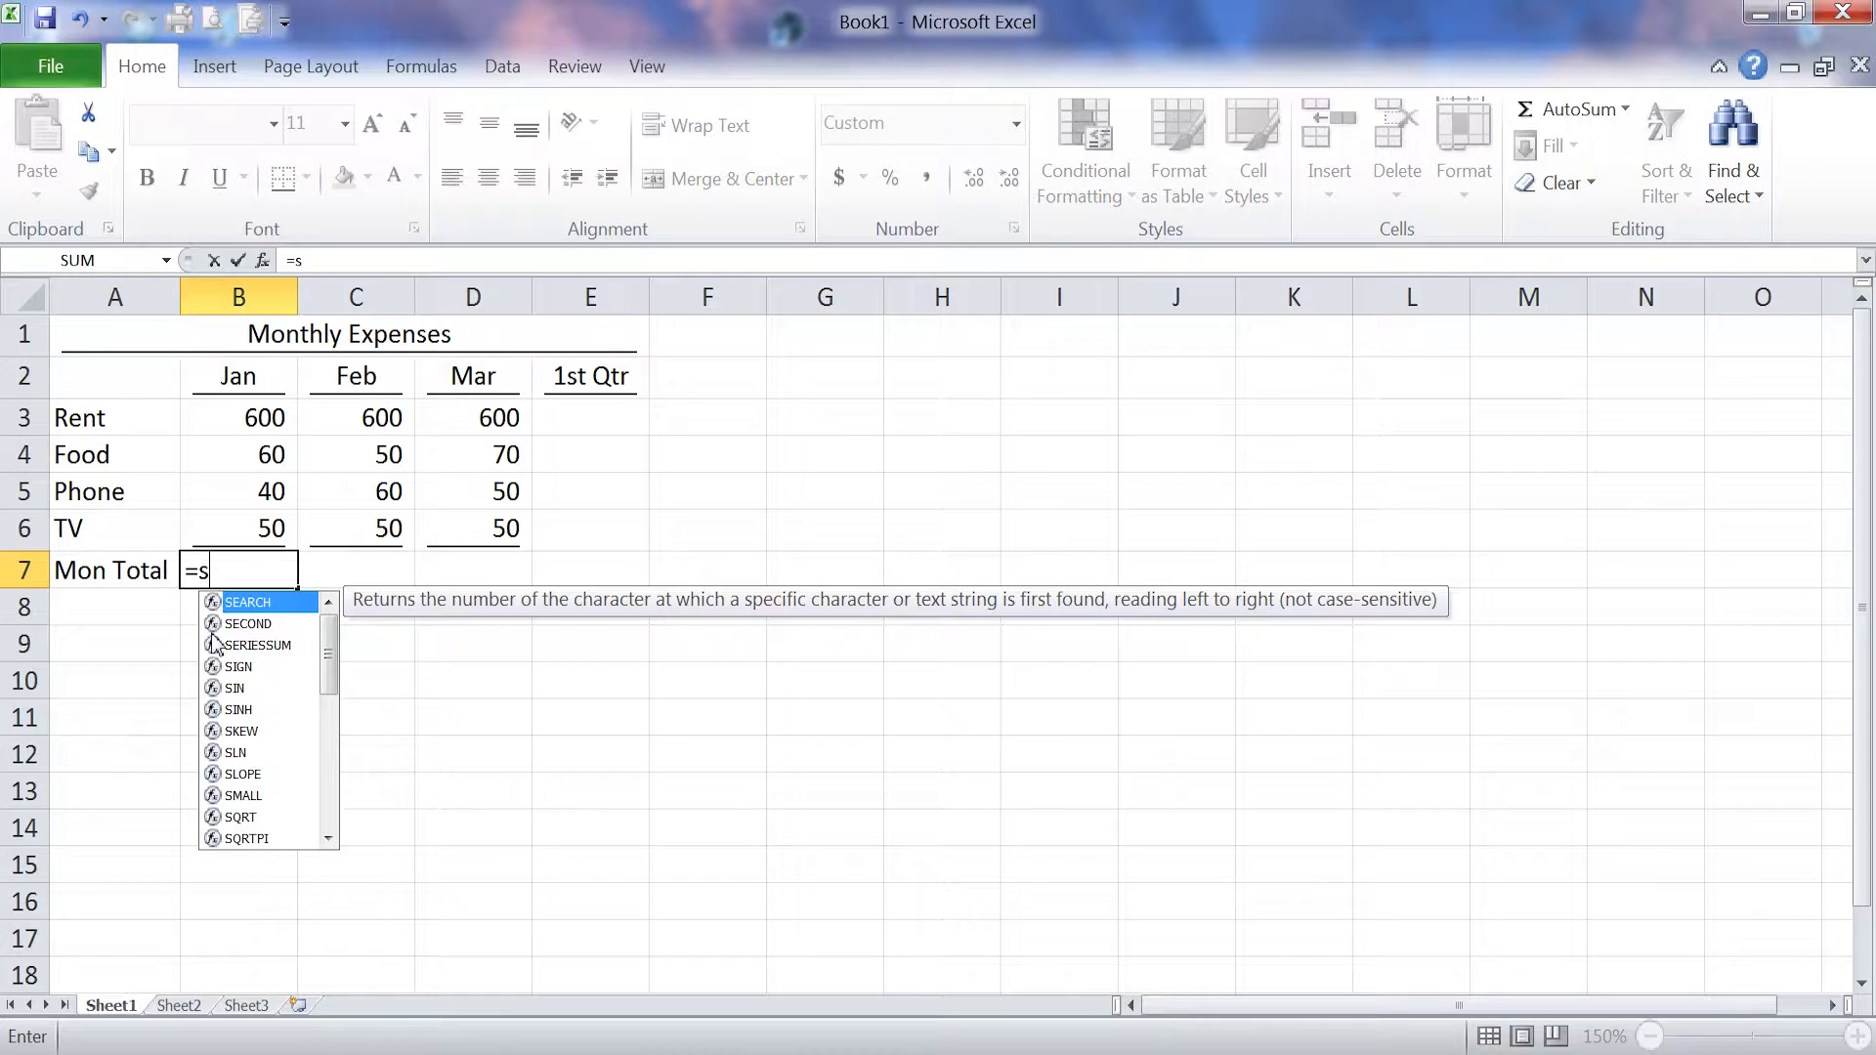
pyautogui.write('um(')
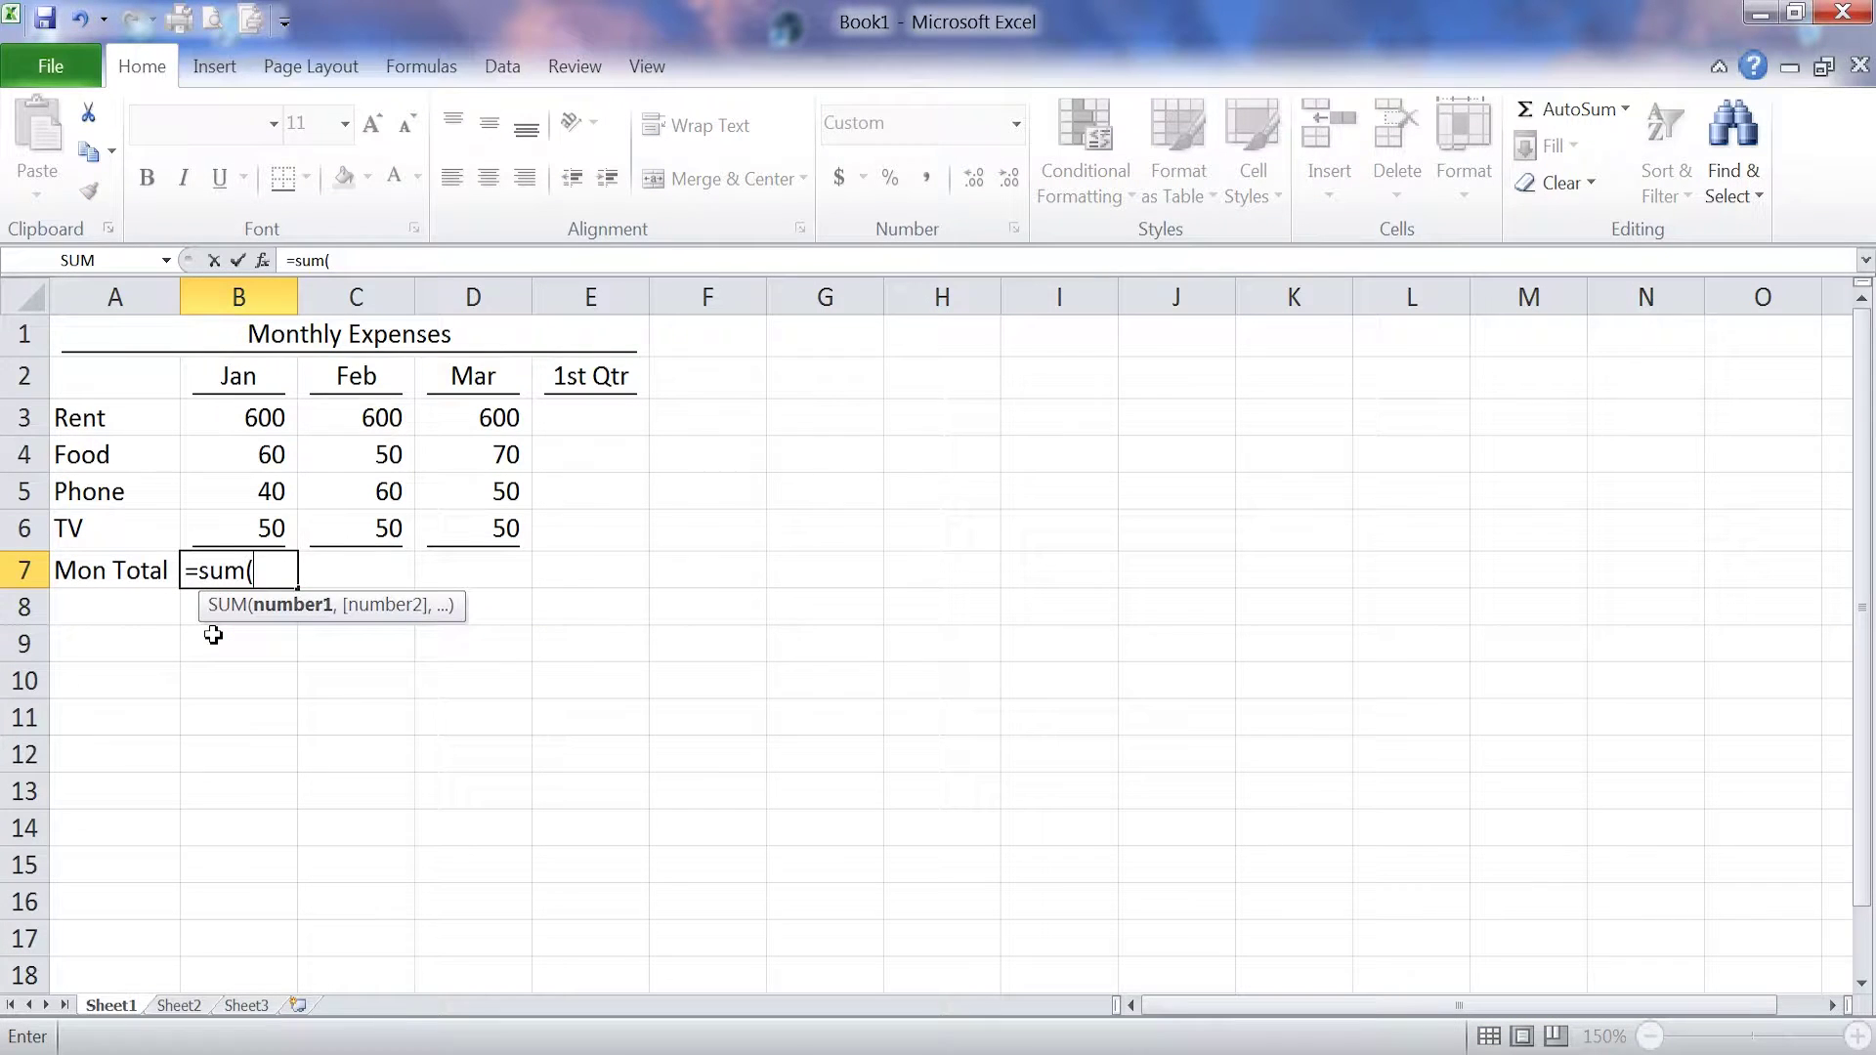
pyautogui.write('jan')
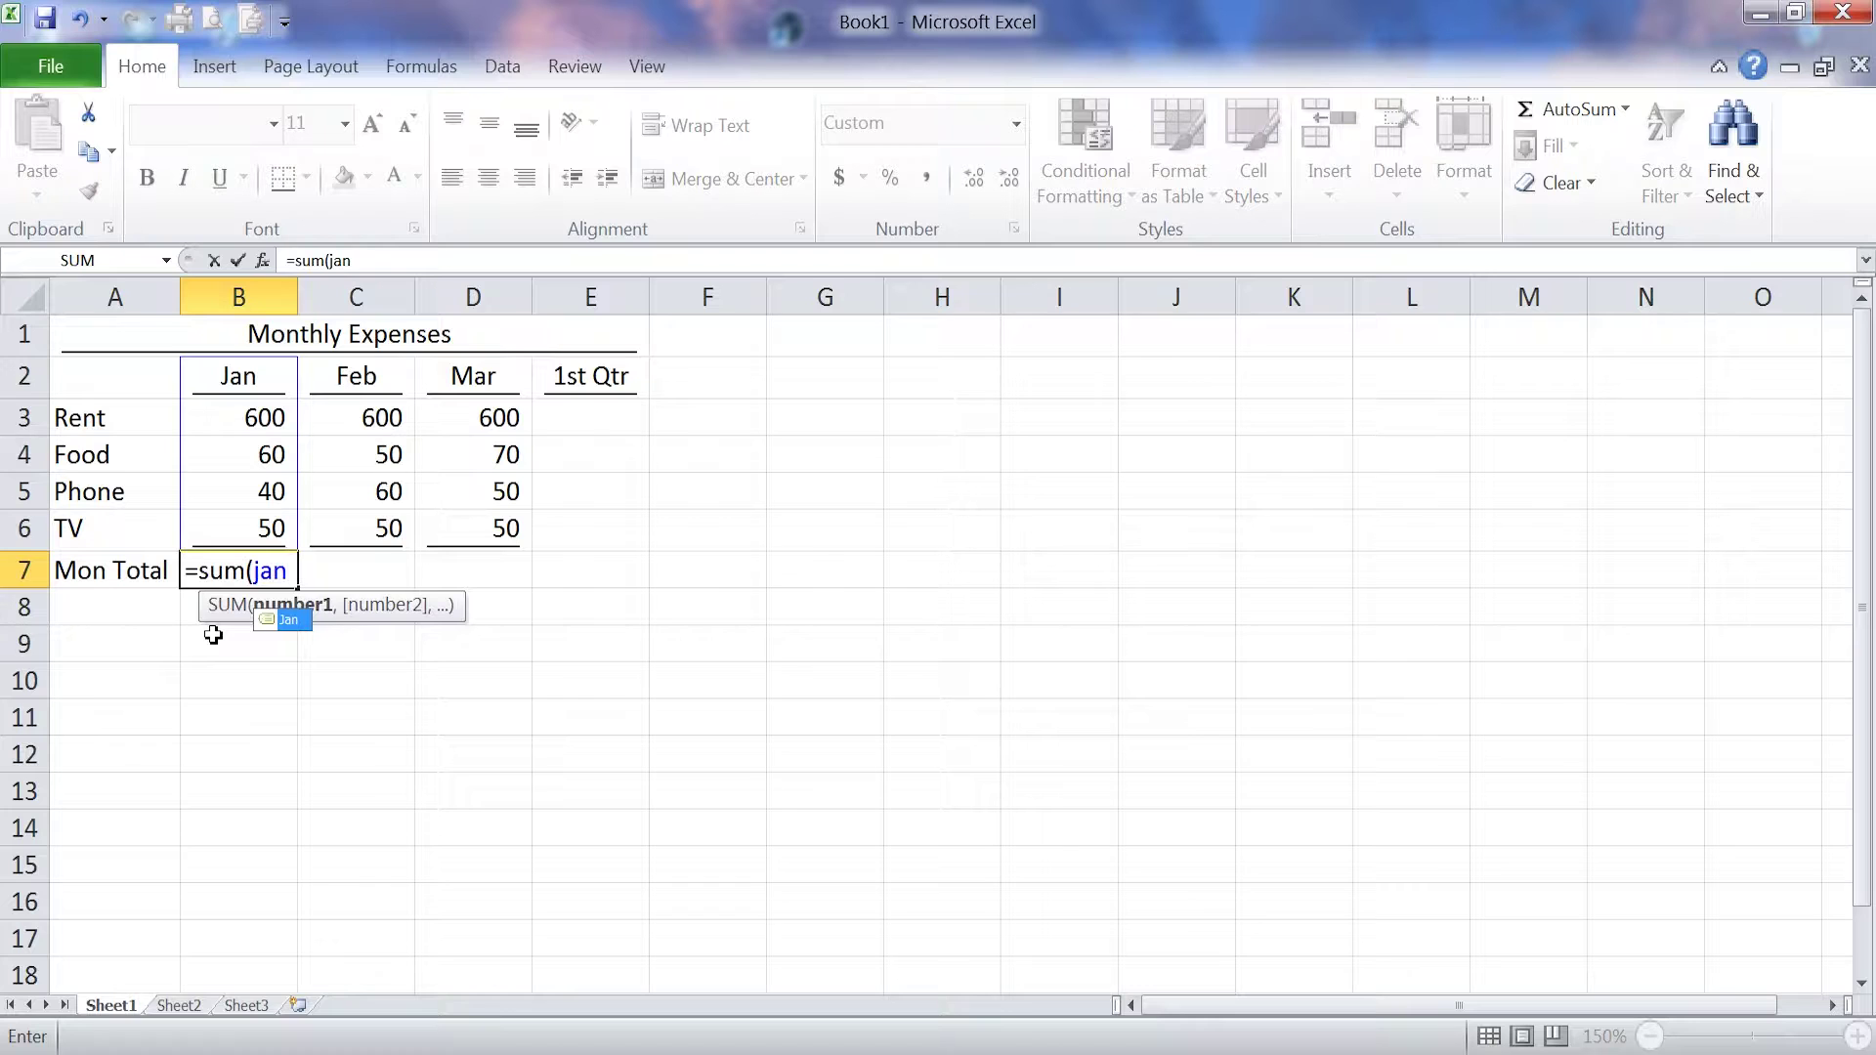
pyautogui.write(')')
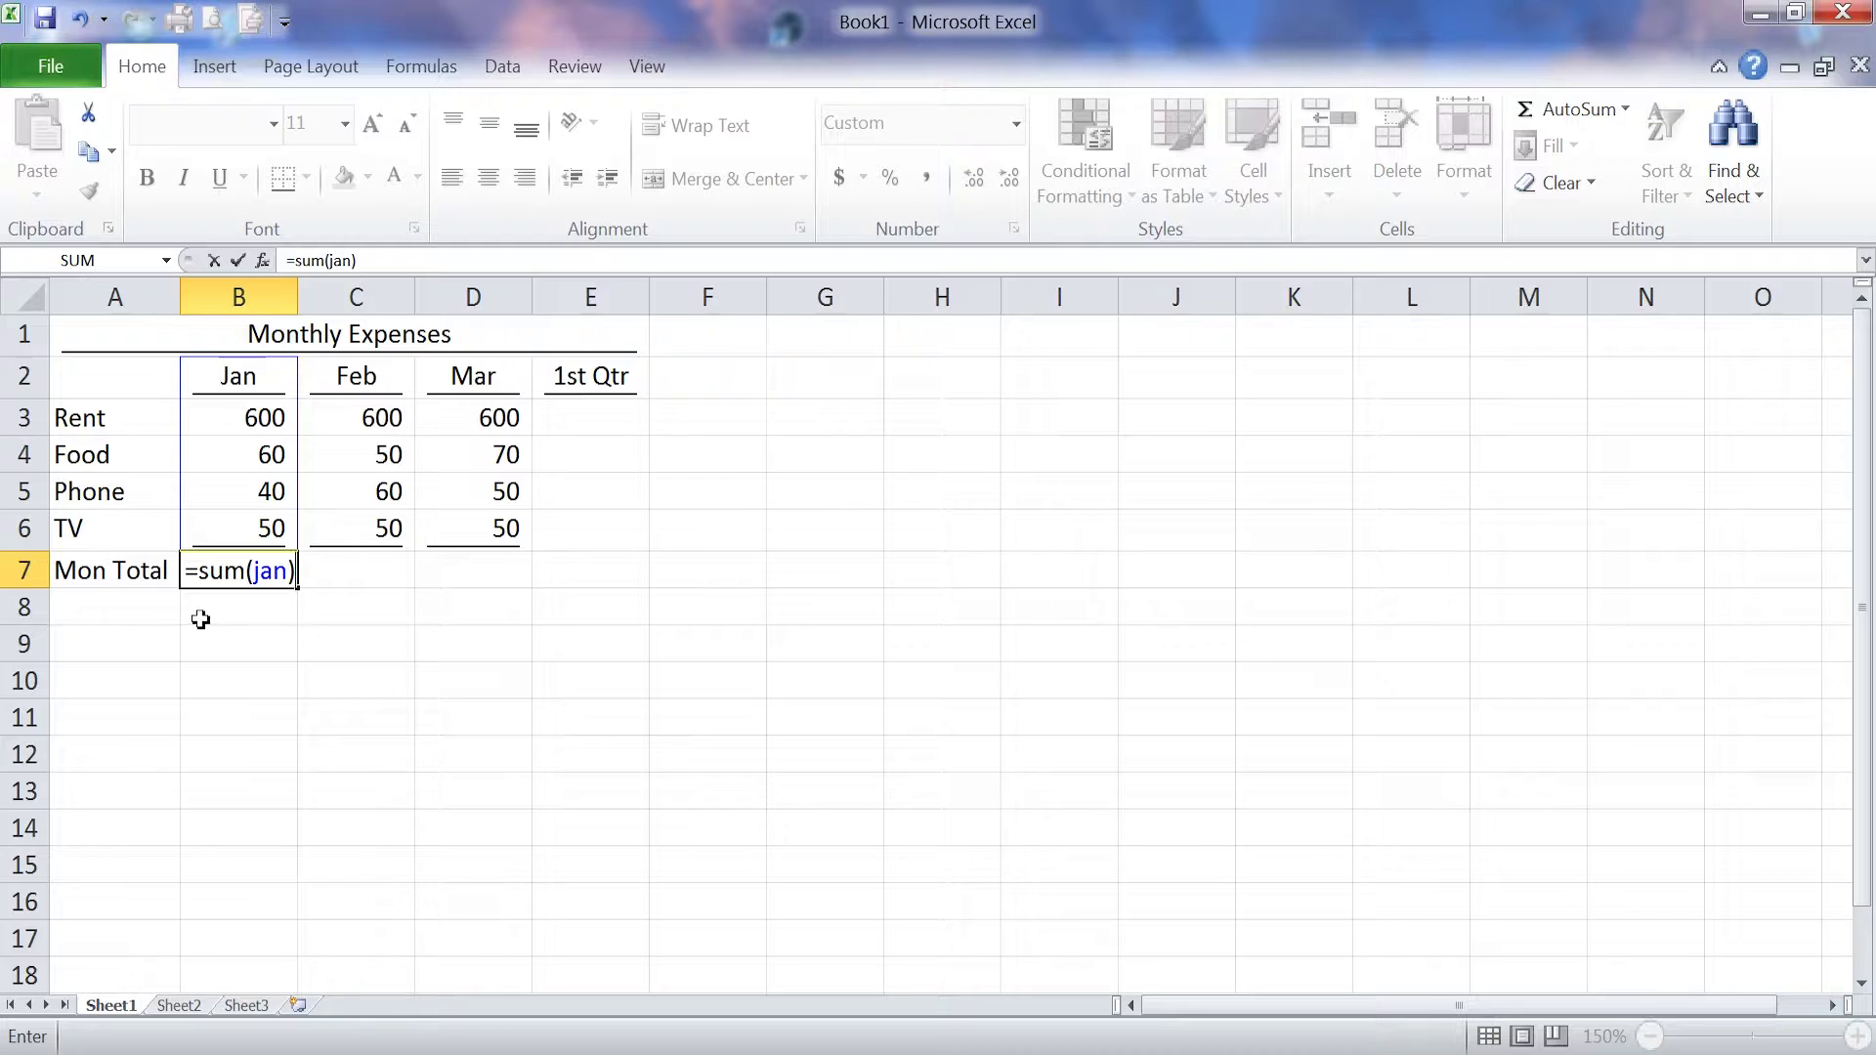
pyautogui.press('Return')
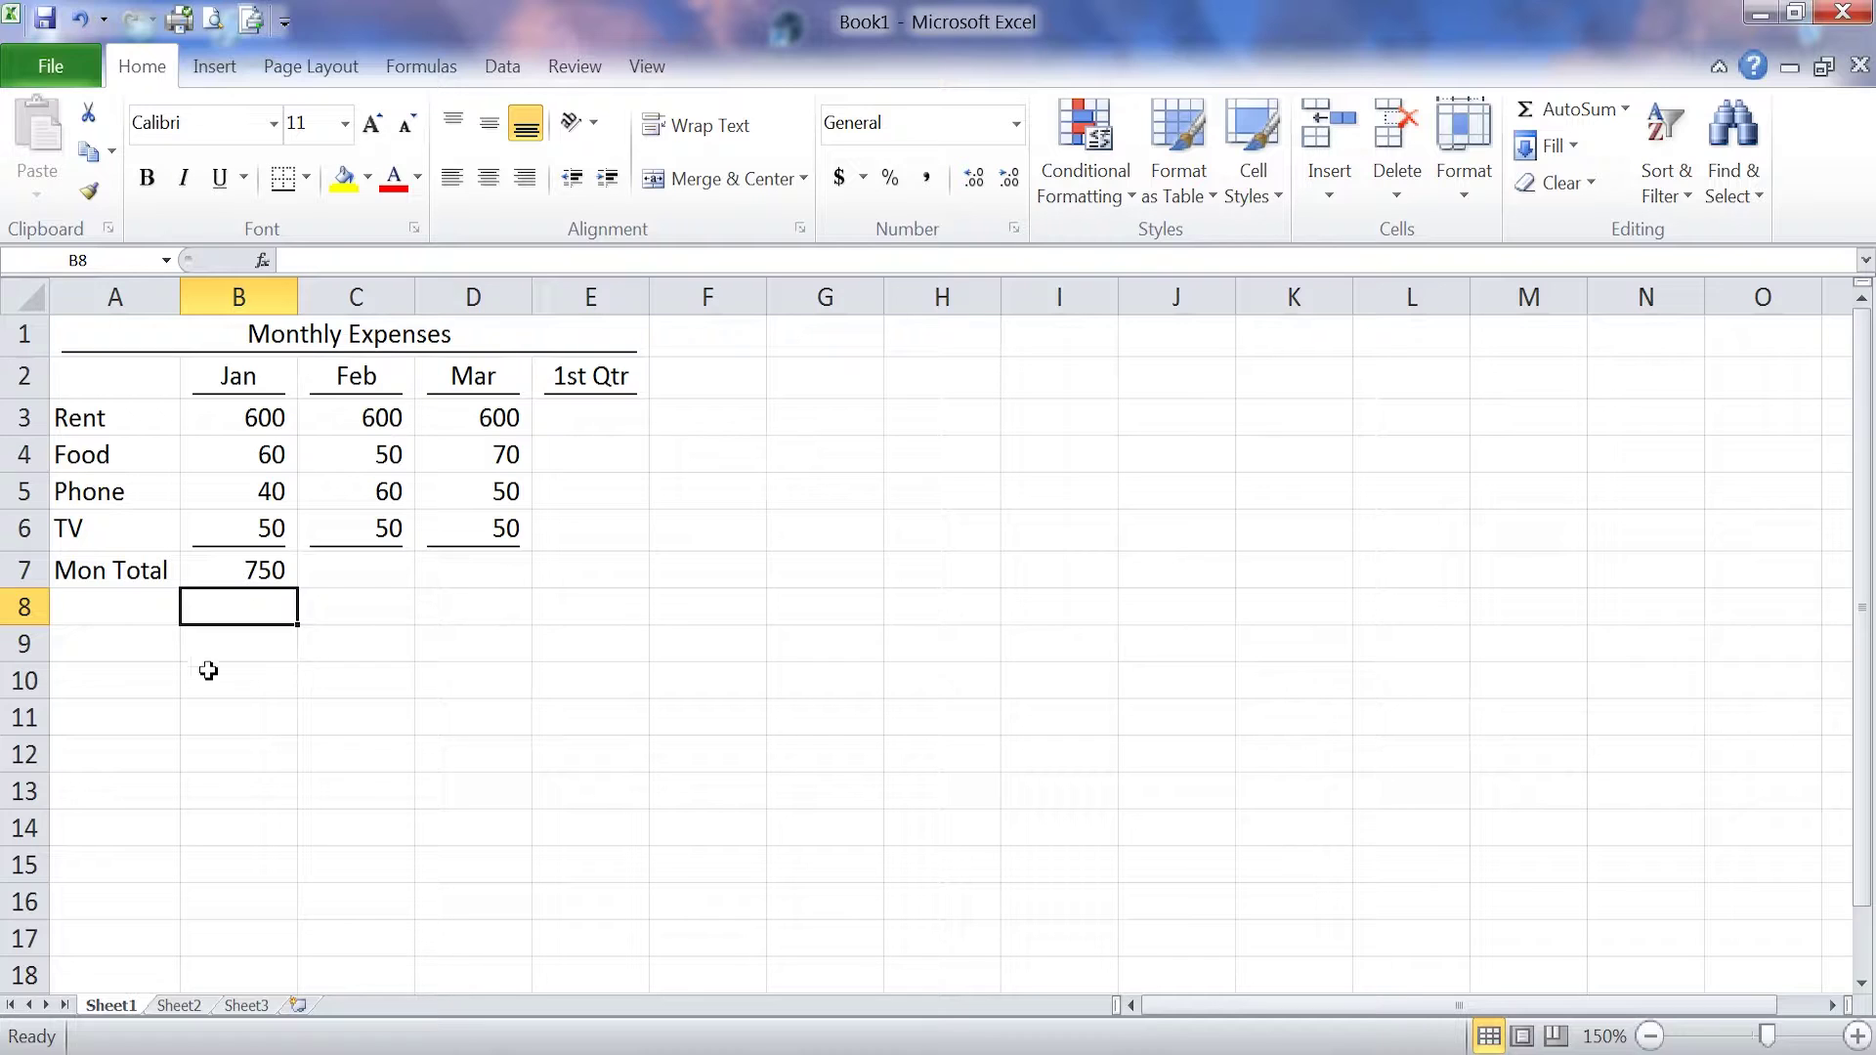
# Step: Define the name "Feb" for the February column range C2:C6 with workbook scope
pyautogui.click(364, 378)
pyautogui.moveTo(364, 378); pyautogui.dragTo(368, 528)
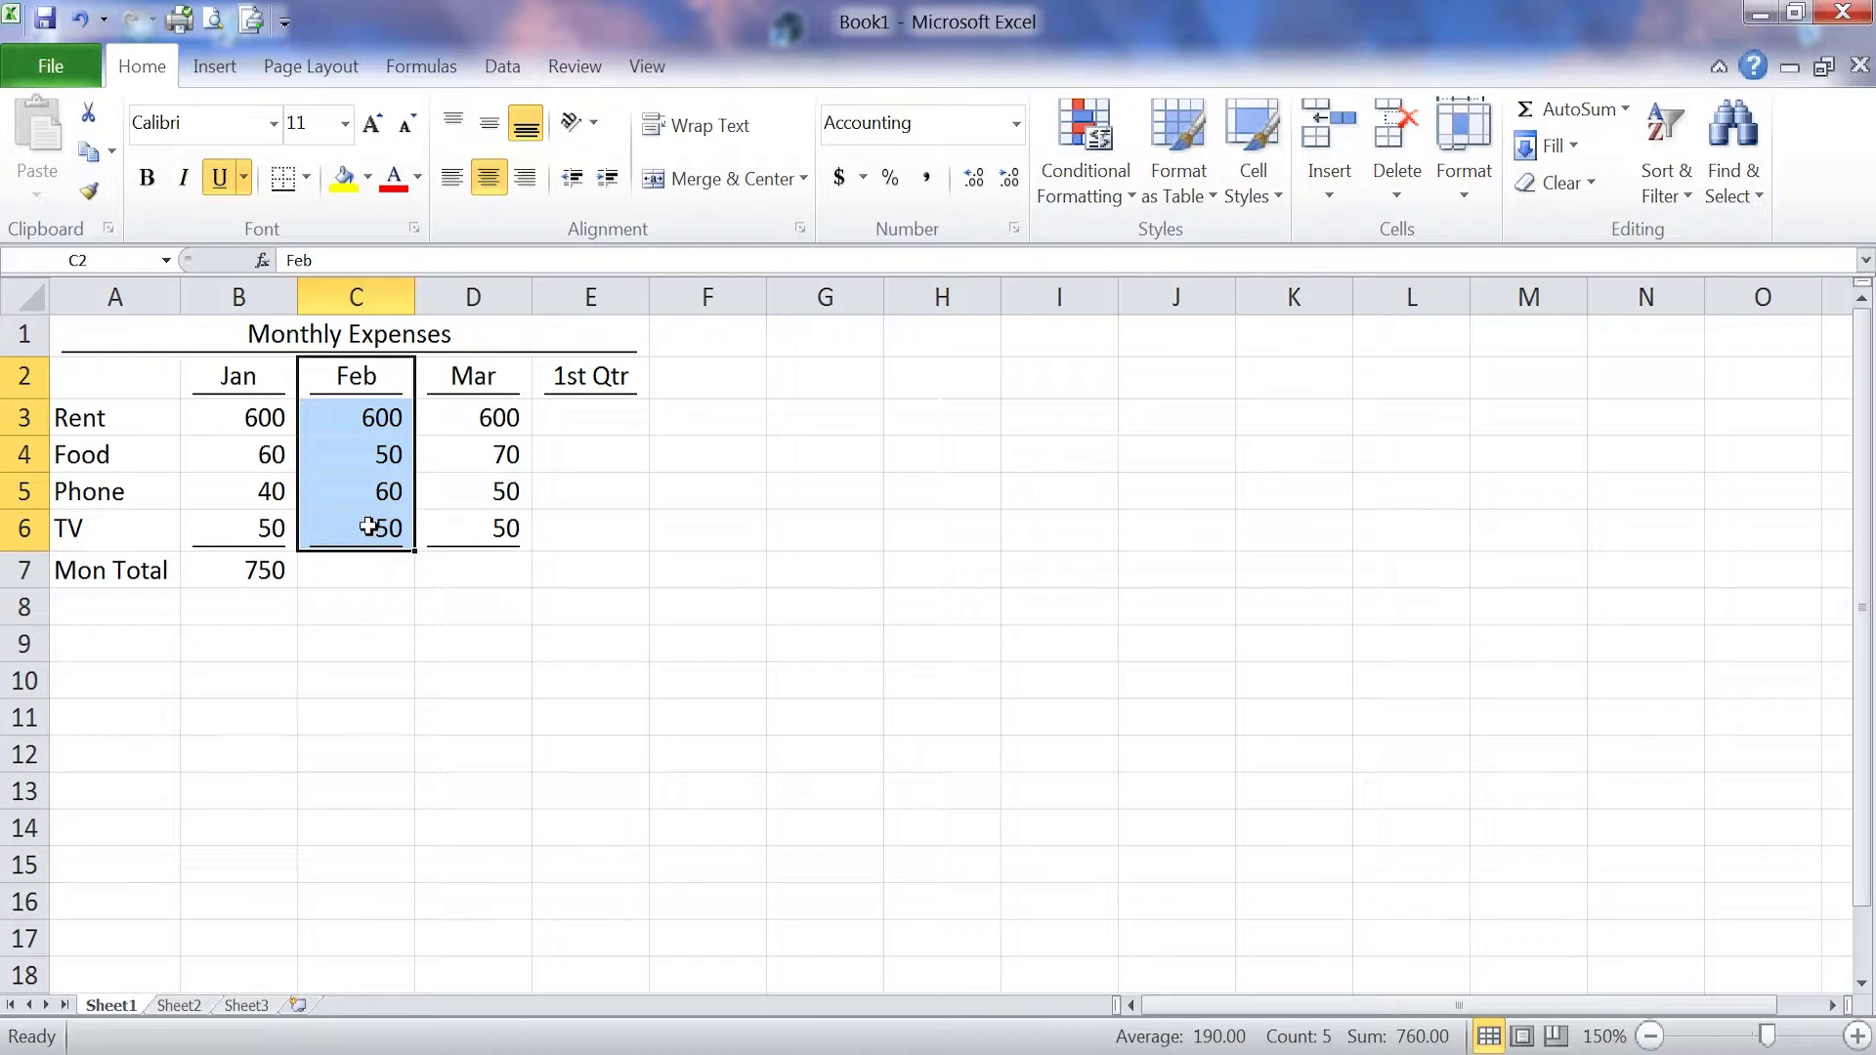
pyautogui.click(423, 70)
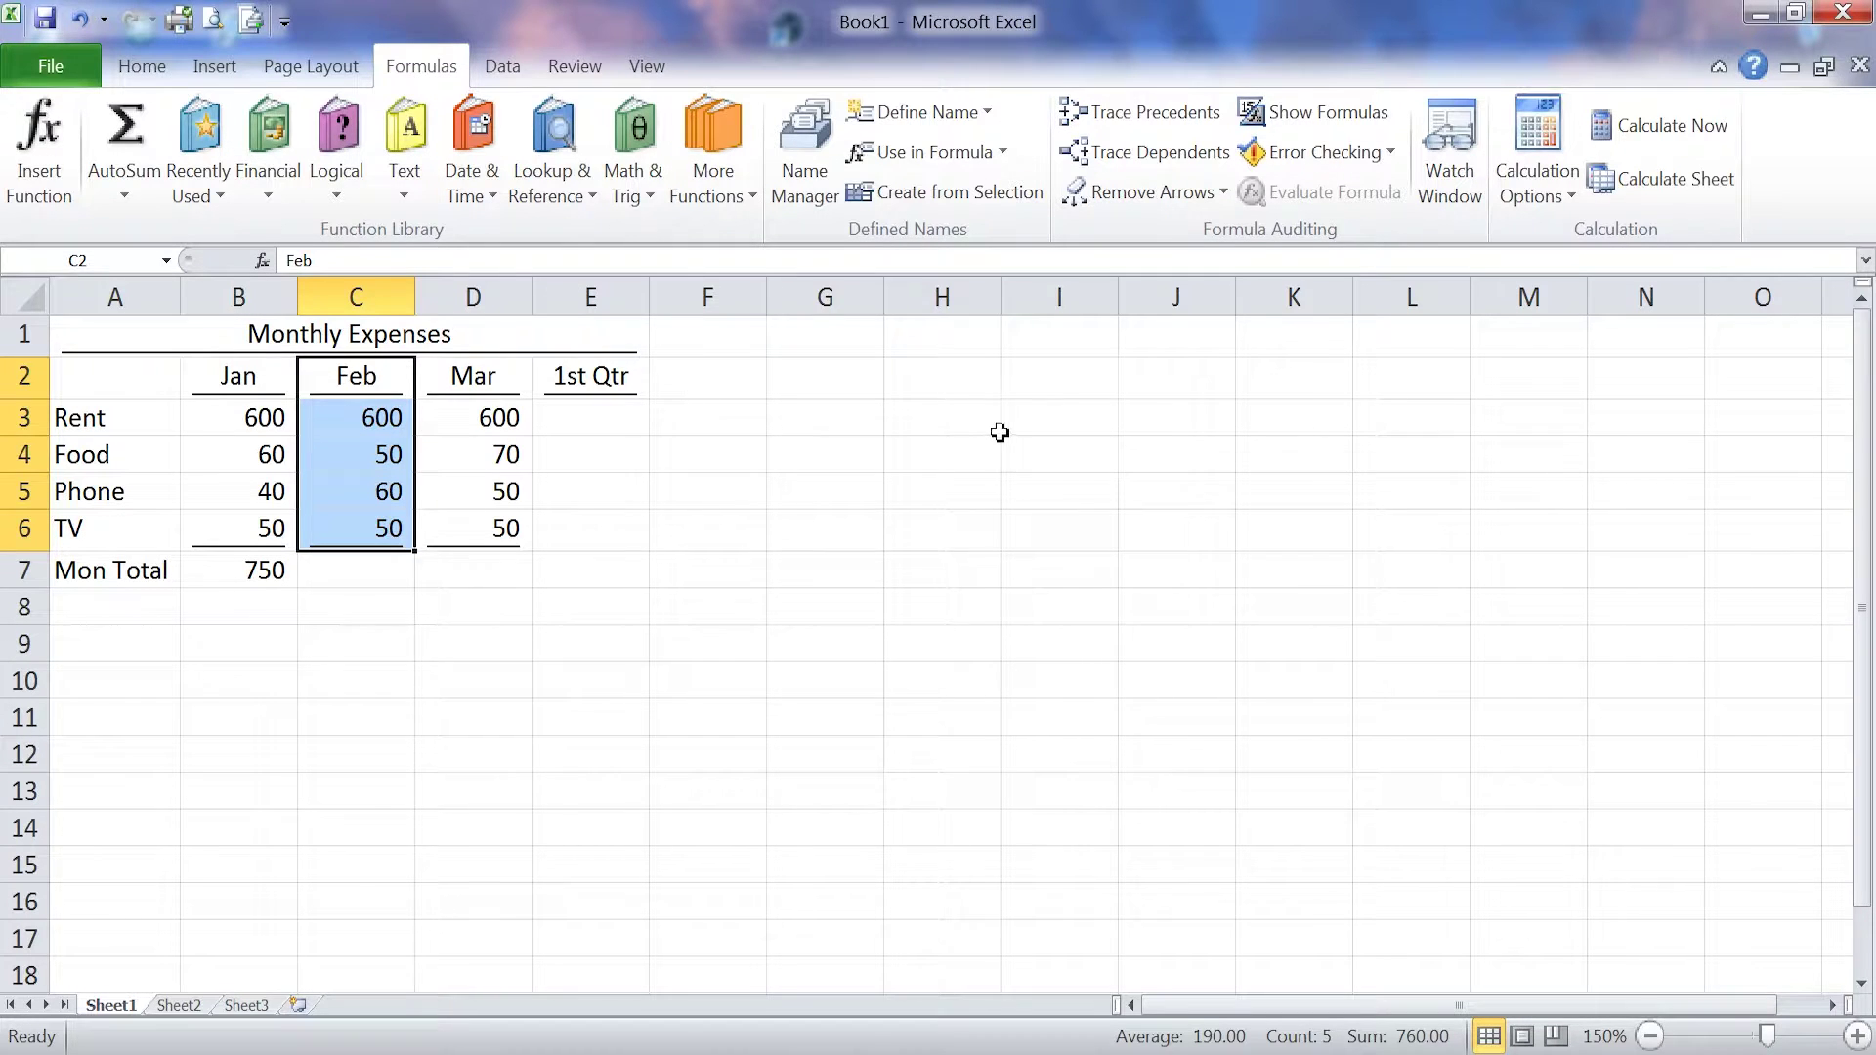
pyautogui.click(955, 119)
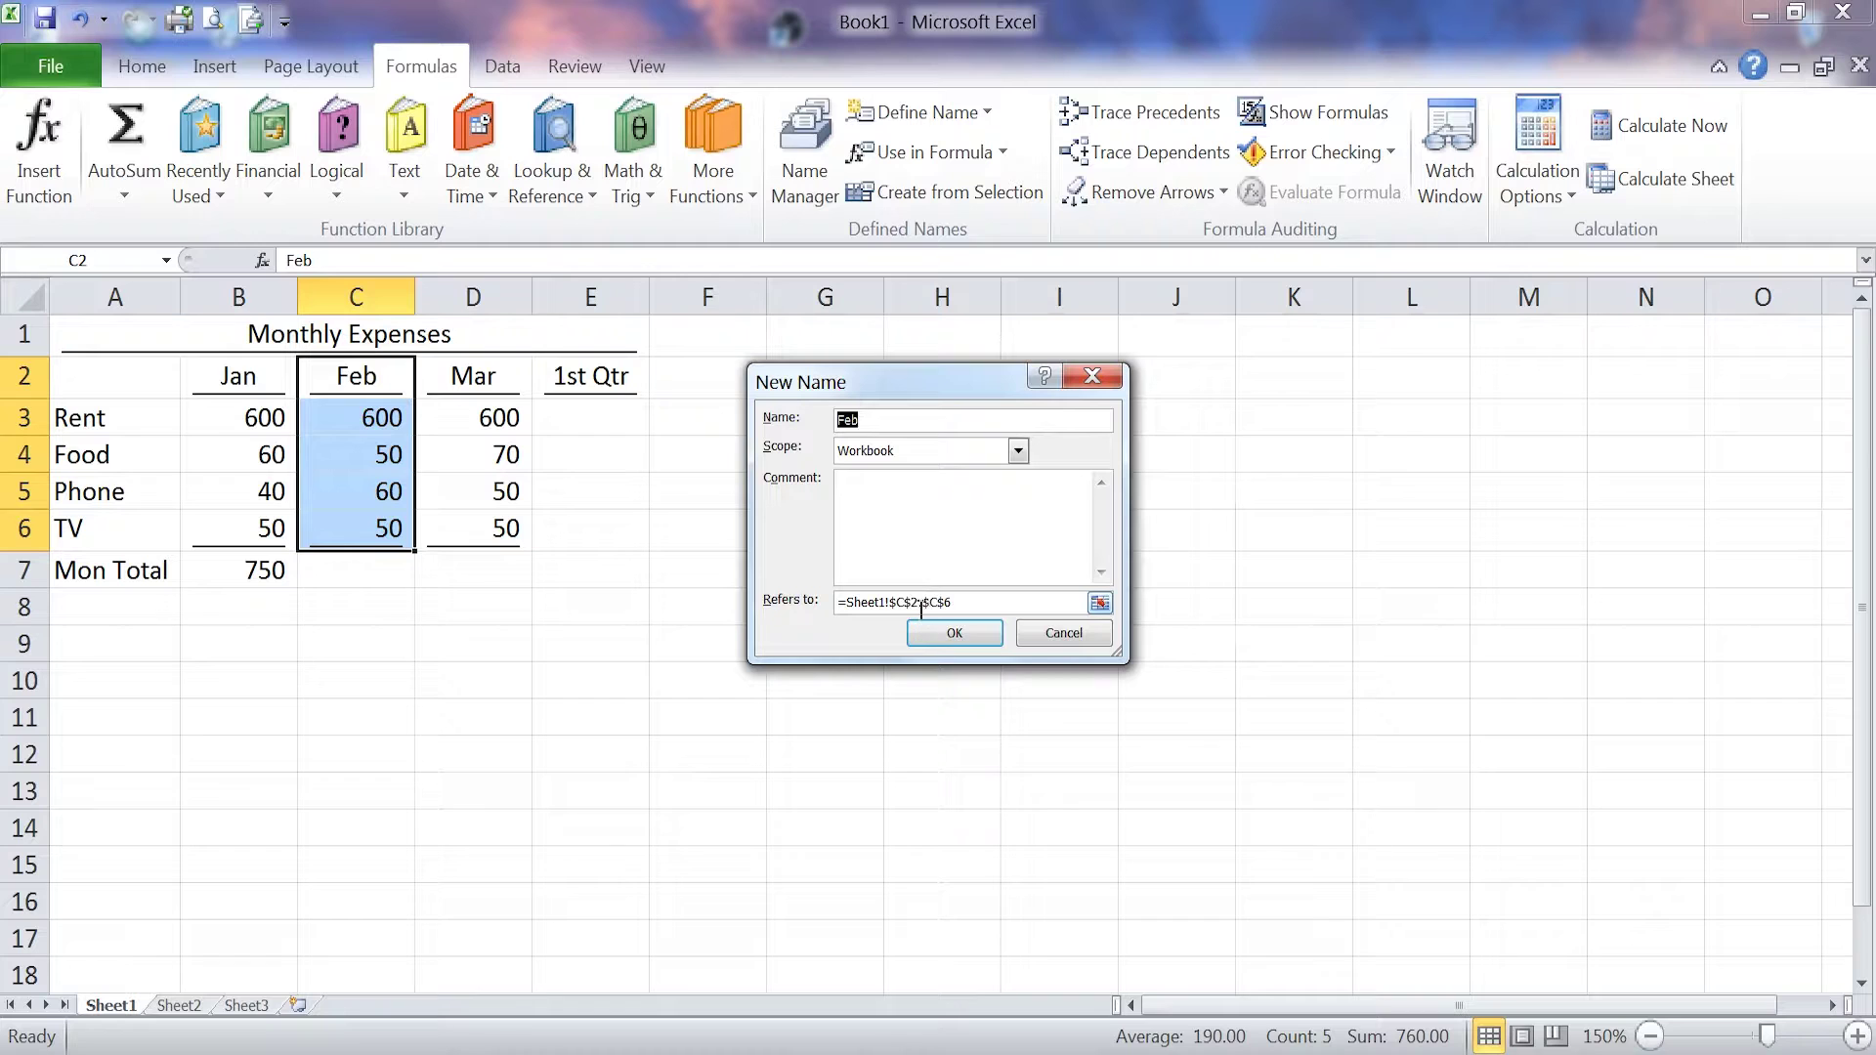
pyautogui.click(972, 634)
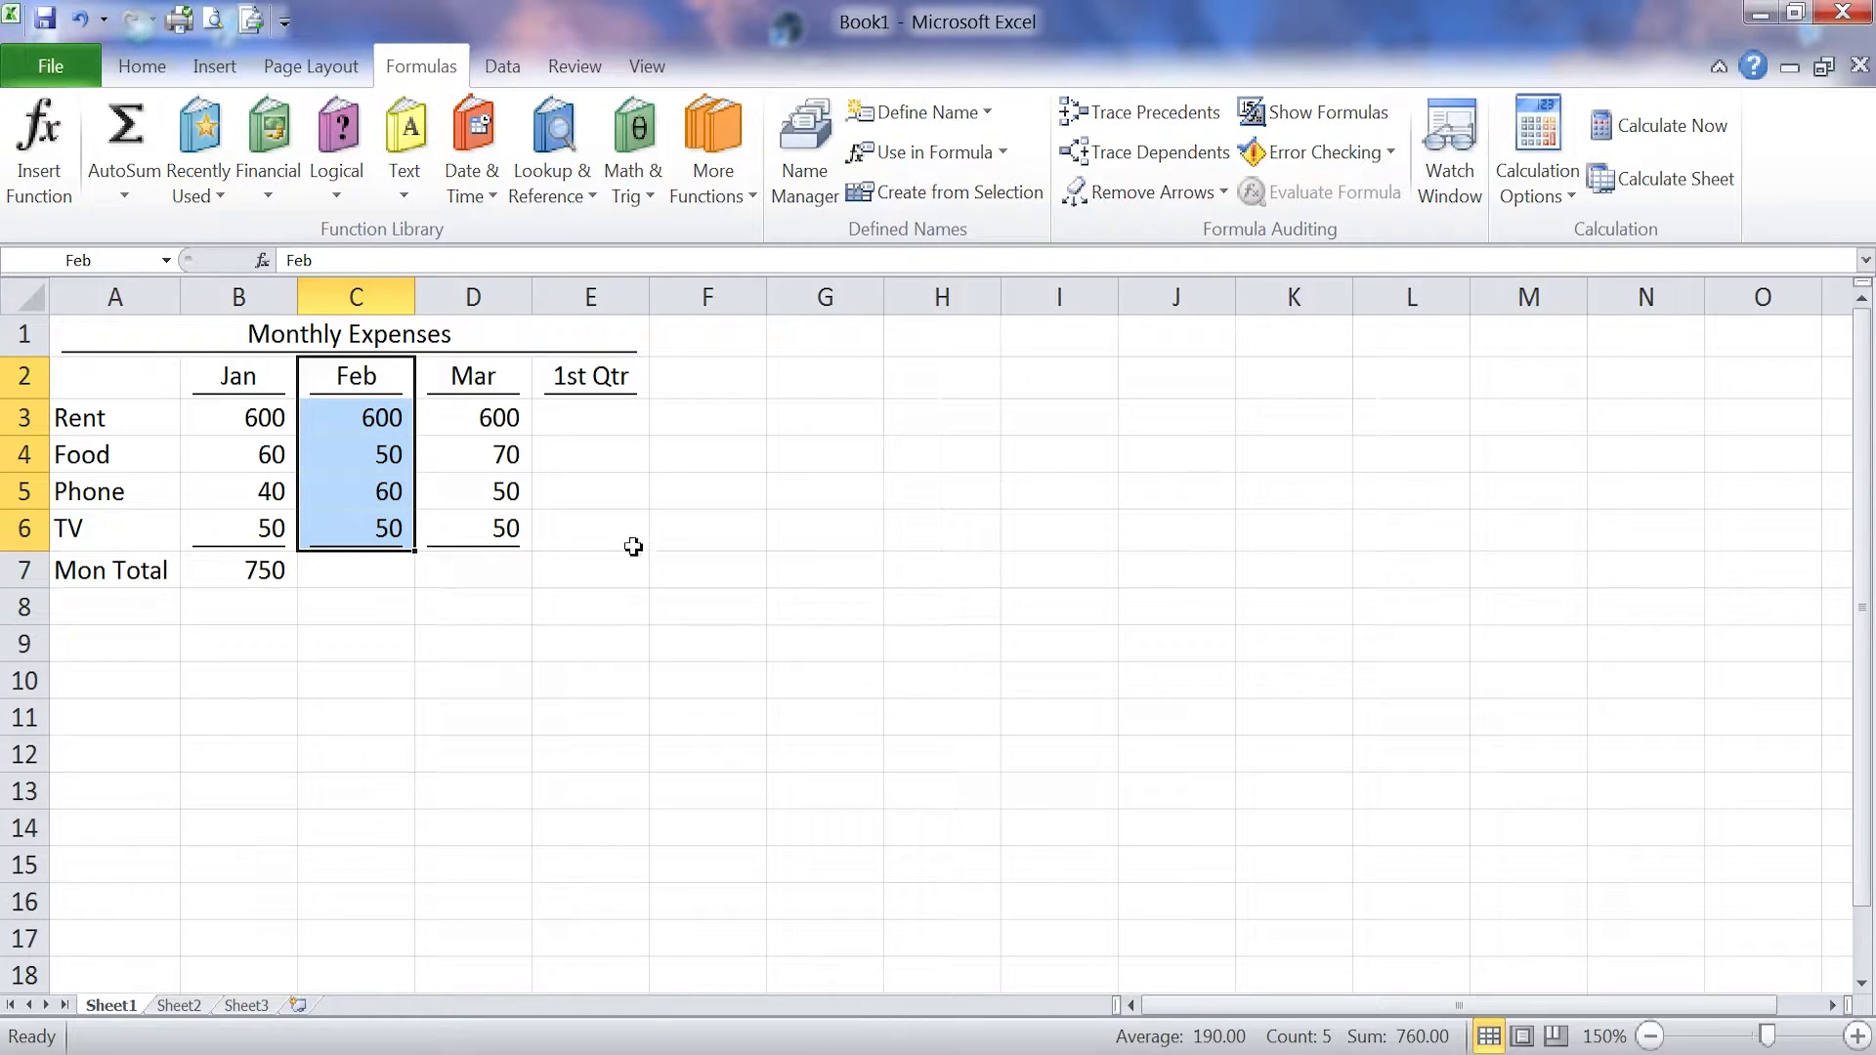
# Step: Try to fill the January total formula from B7 into C7, and clear C7 again
pyautogui.click(372, 571)
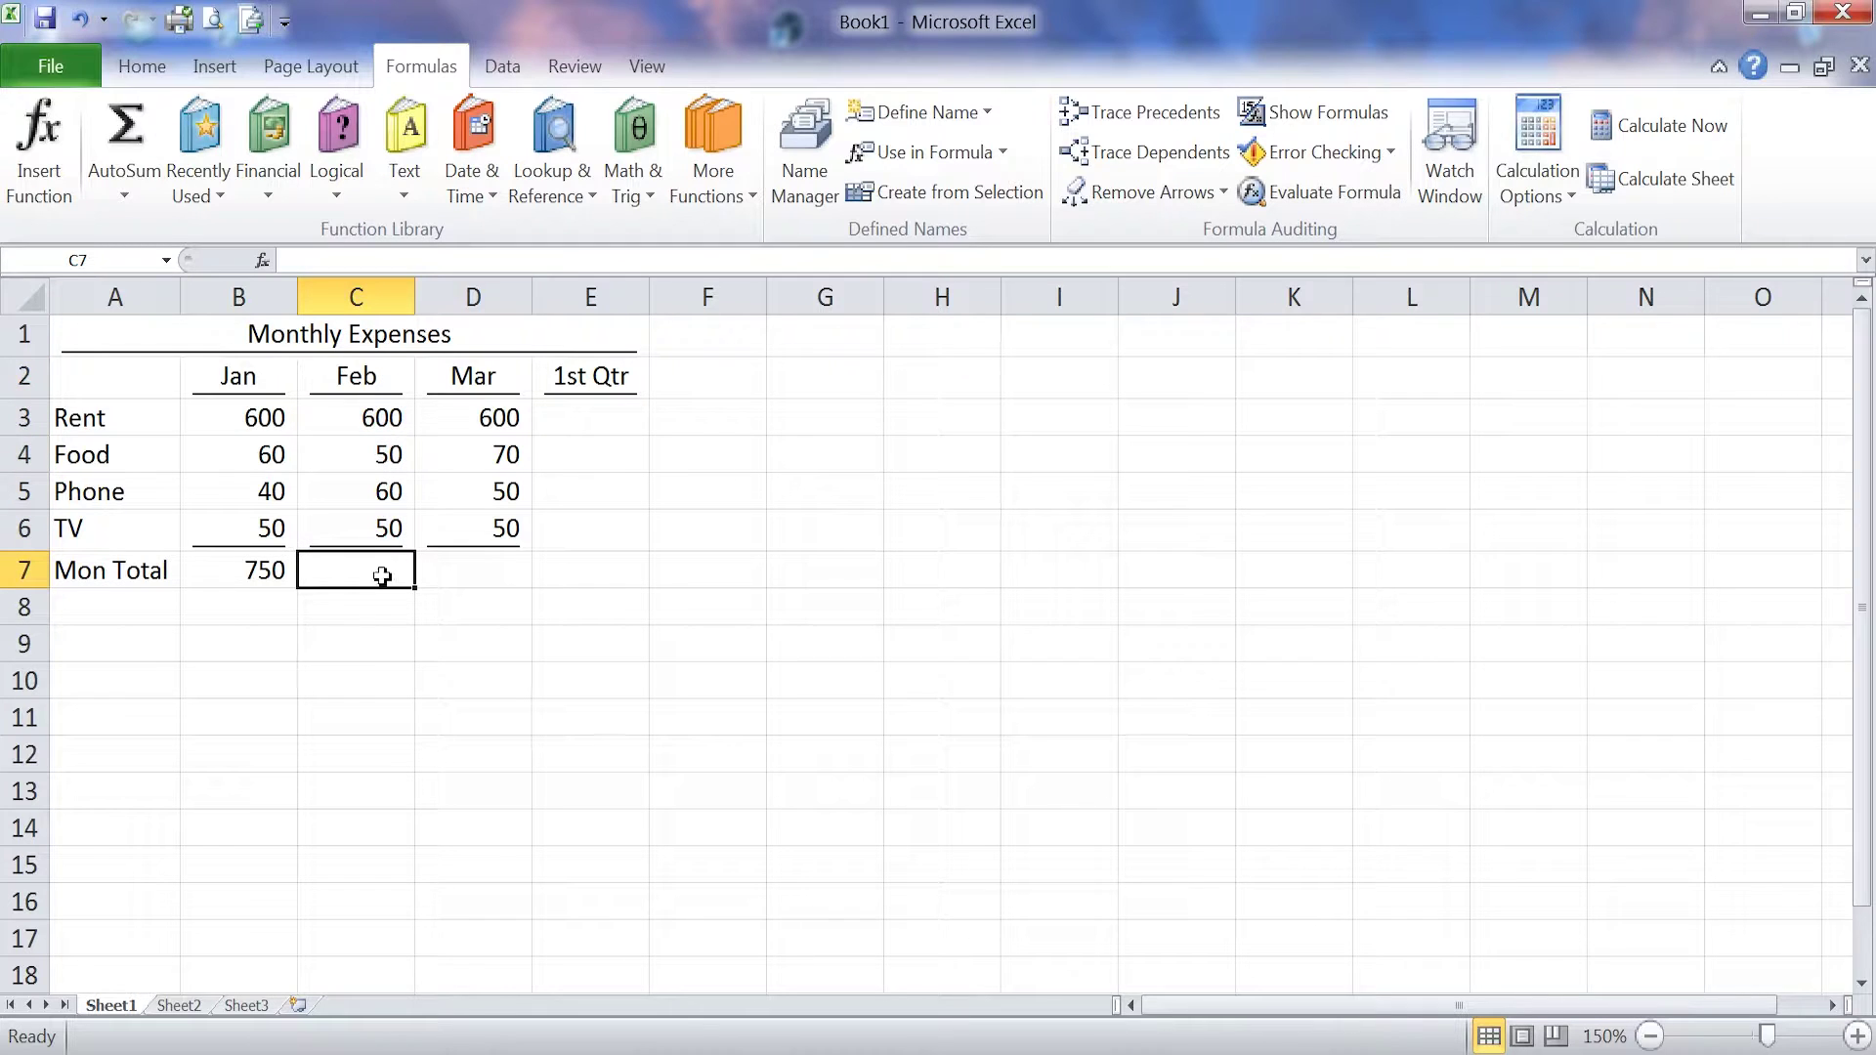
pyautogui.click(247, 577)
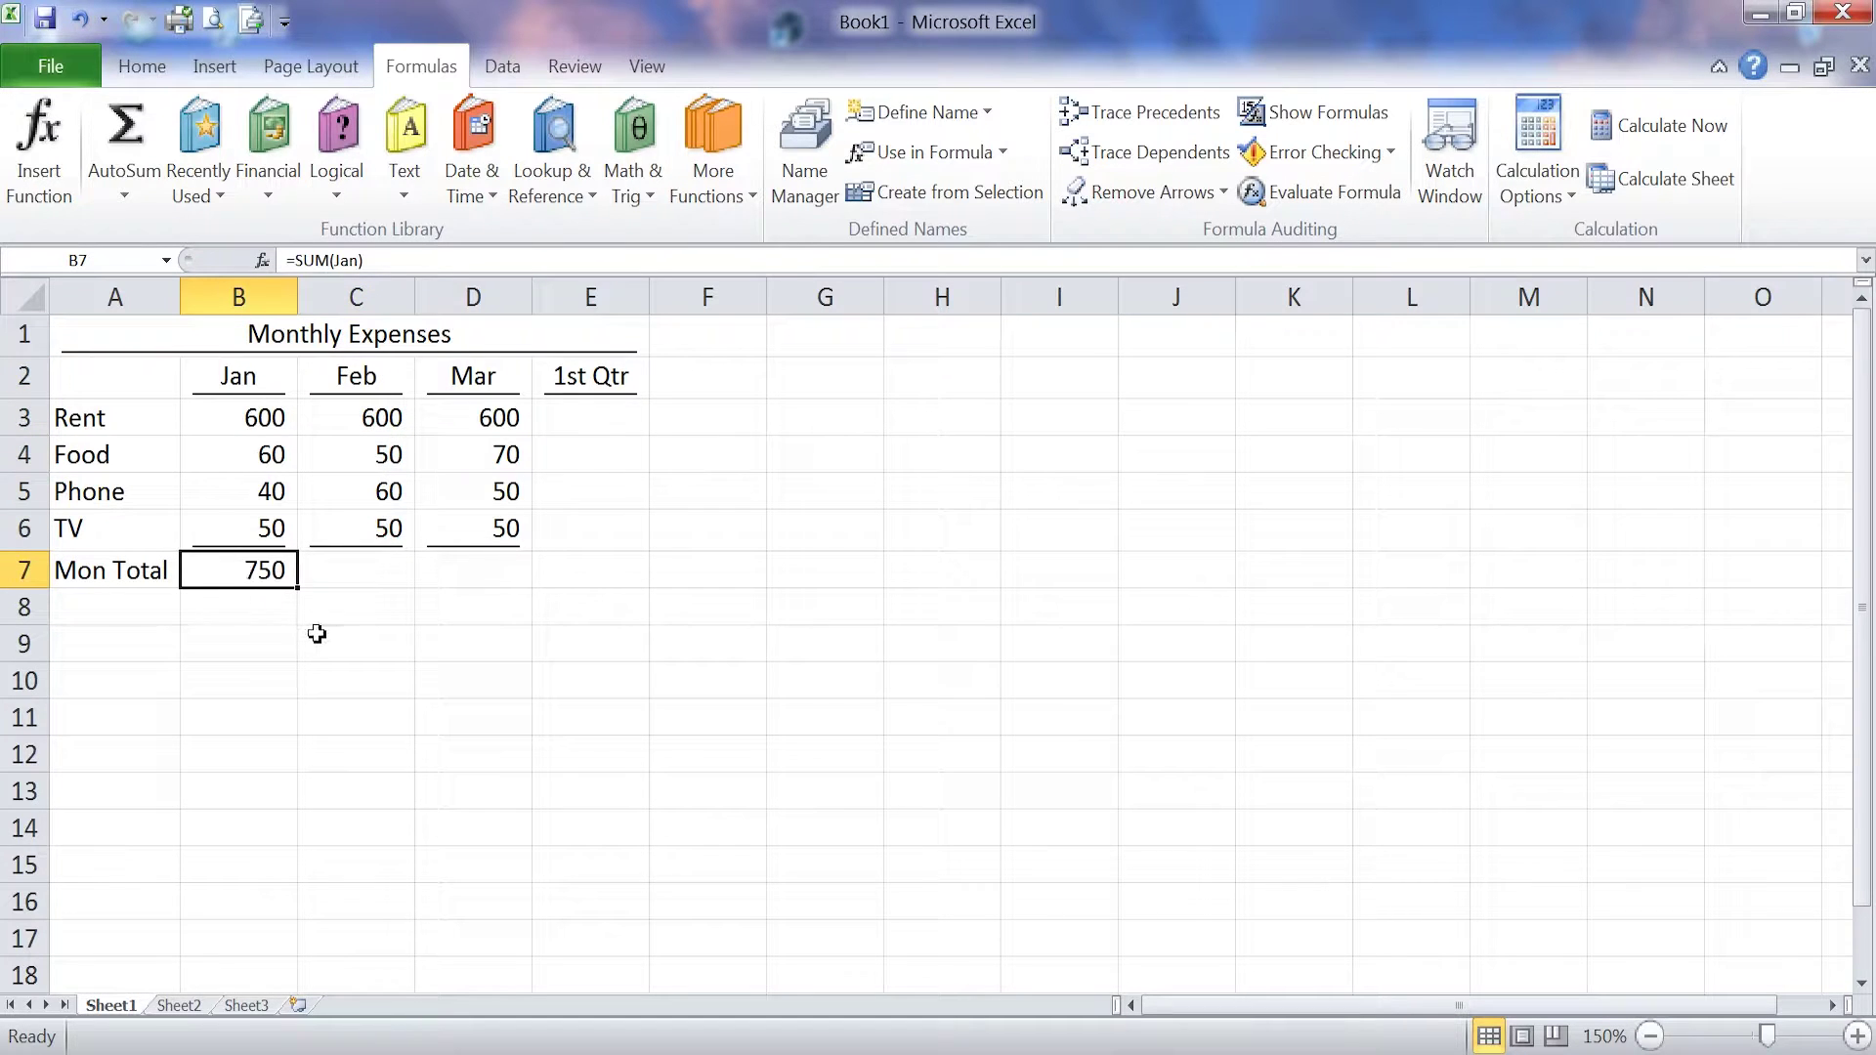
pyautogui.moveTo(320, 591); pyautogui.dragTo(374, 586)
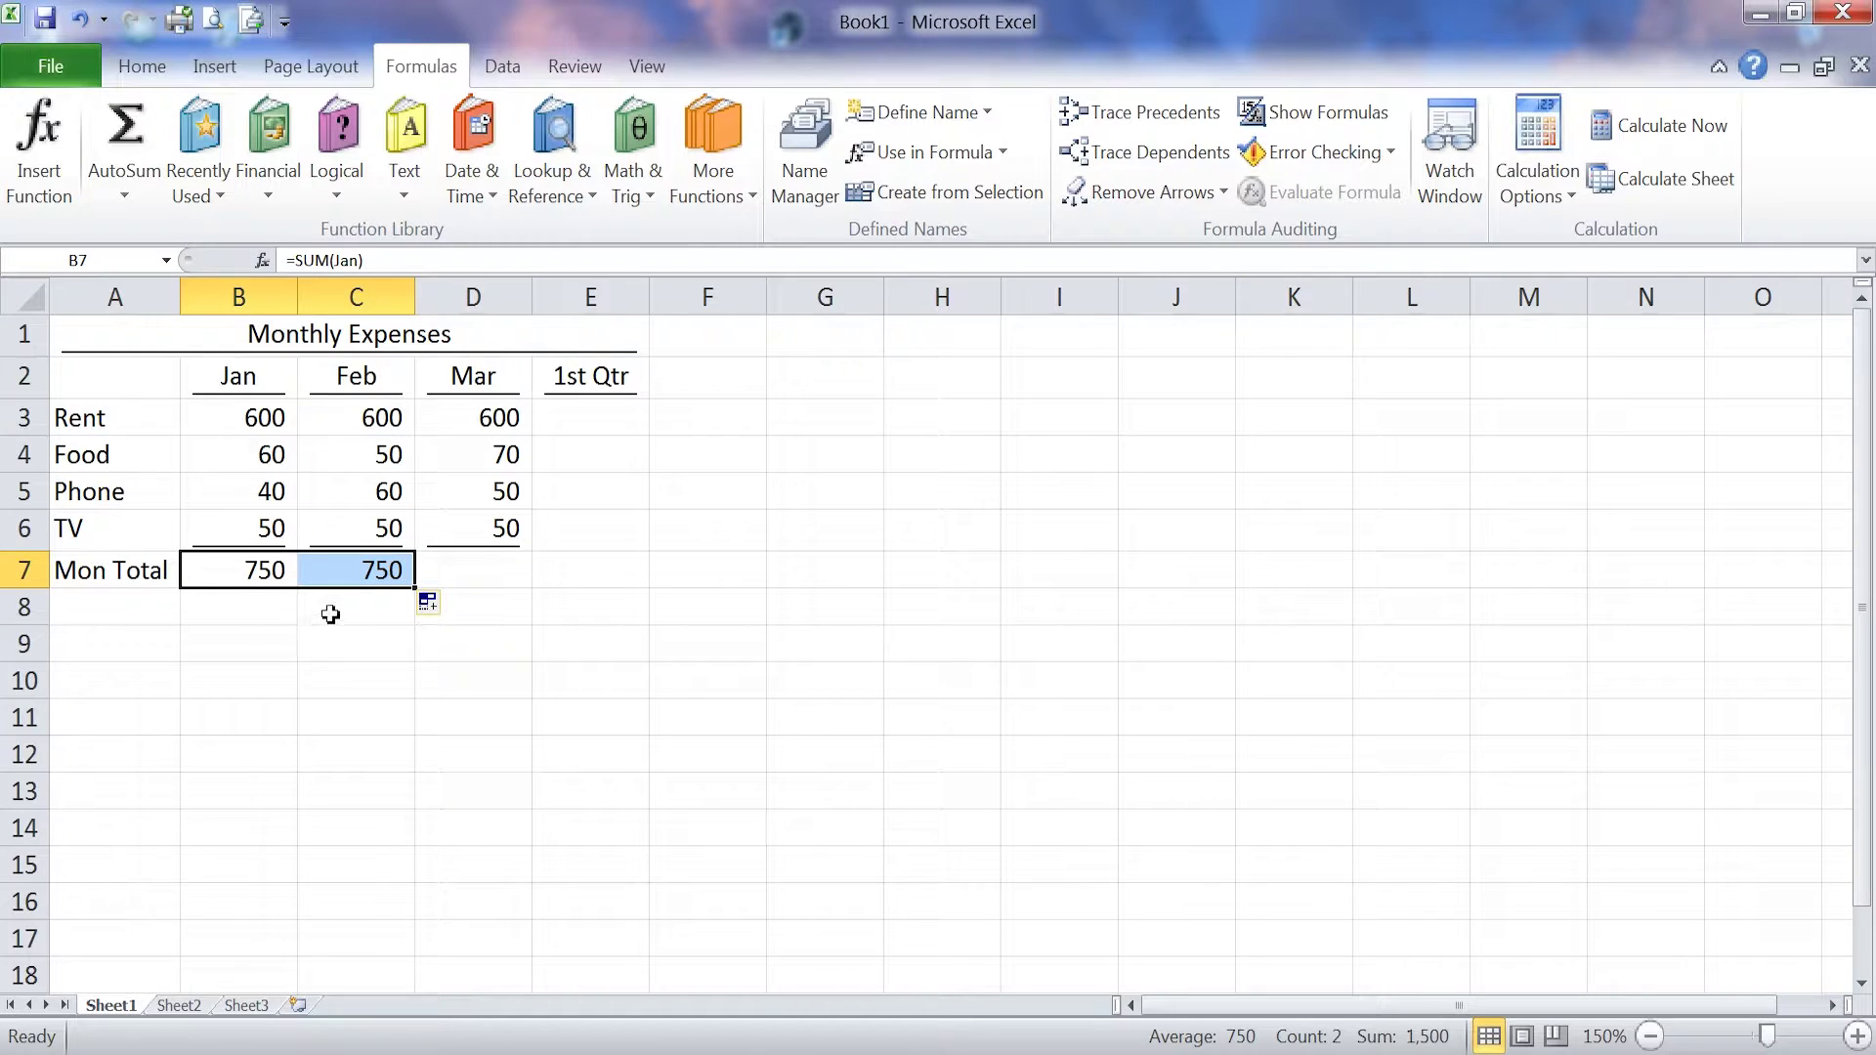
pyautogui.click(377, 569)
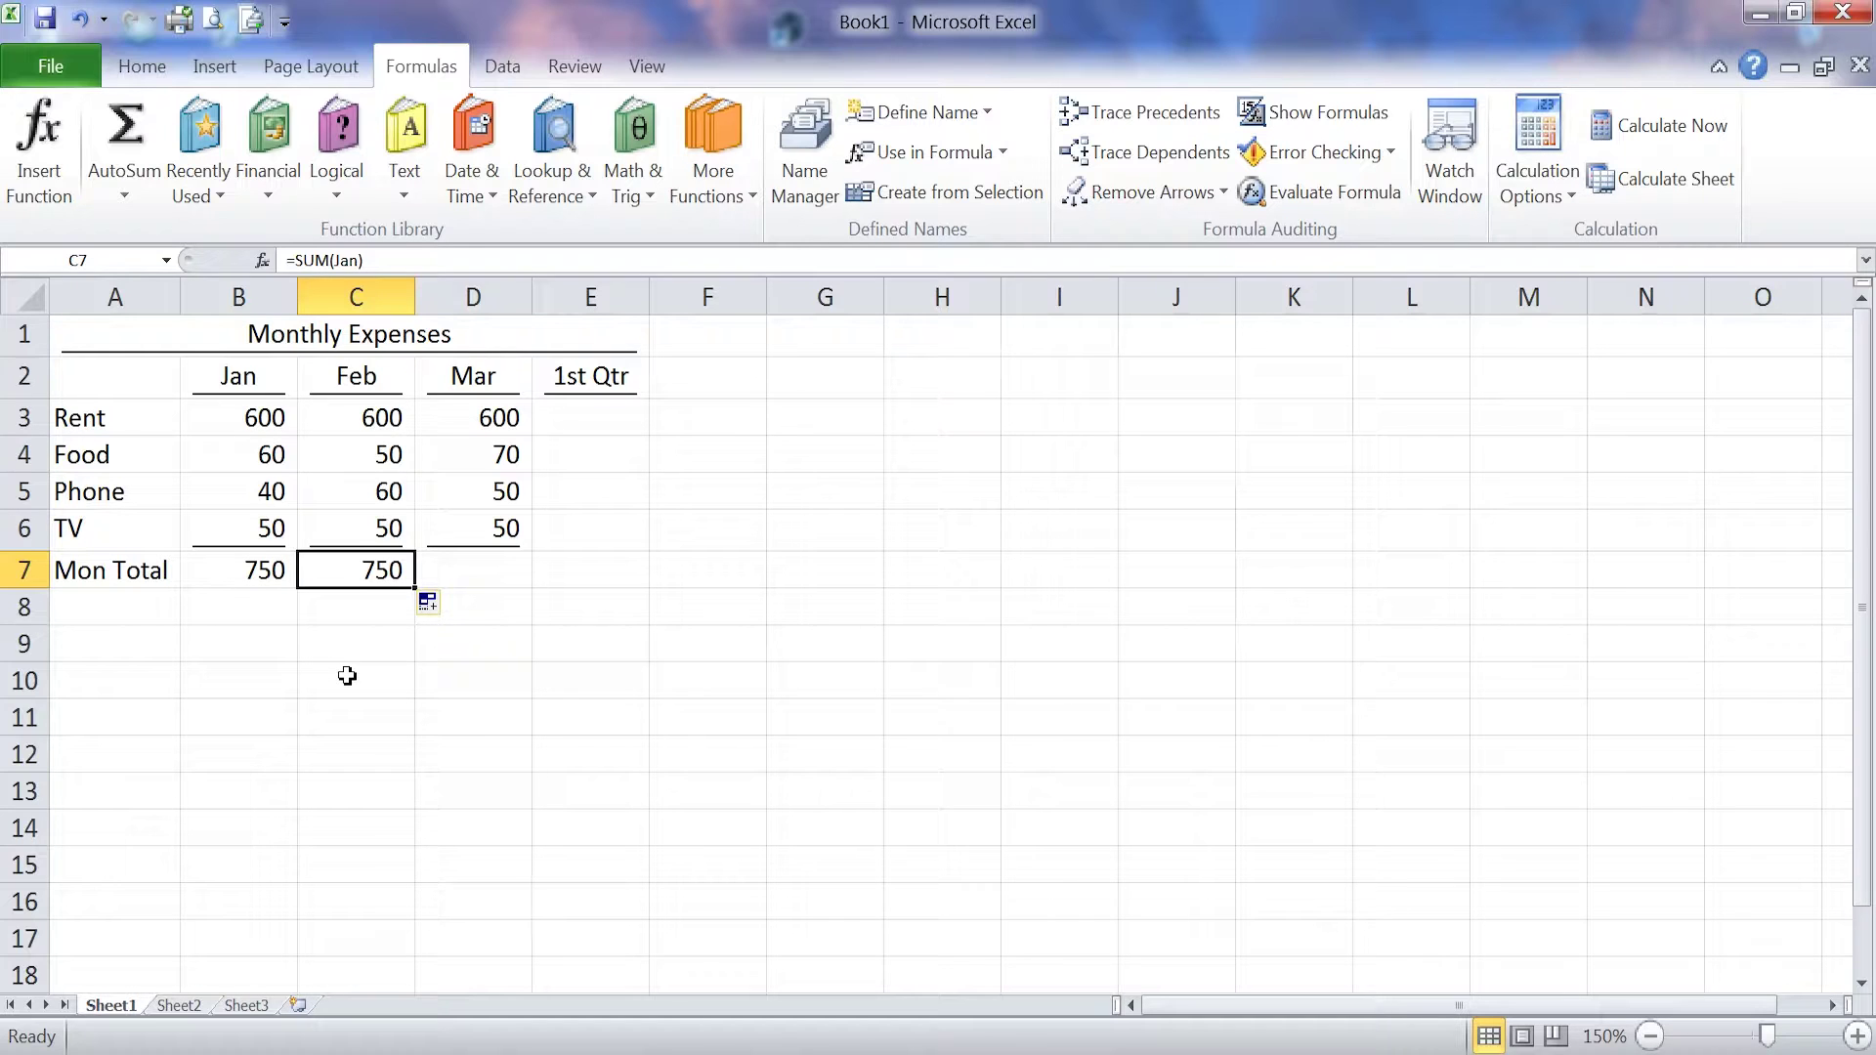
pyautogui.press('Delete')
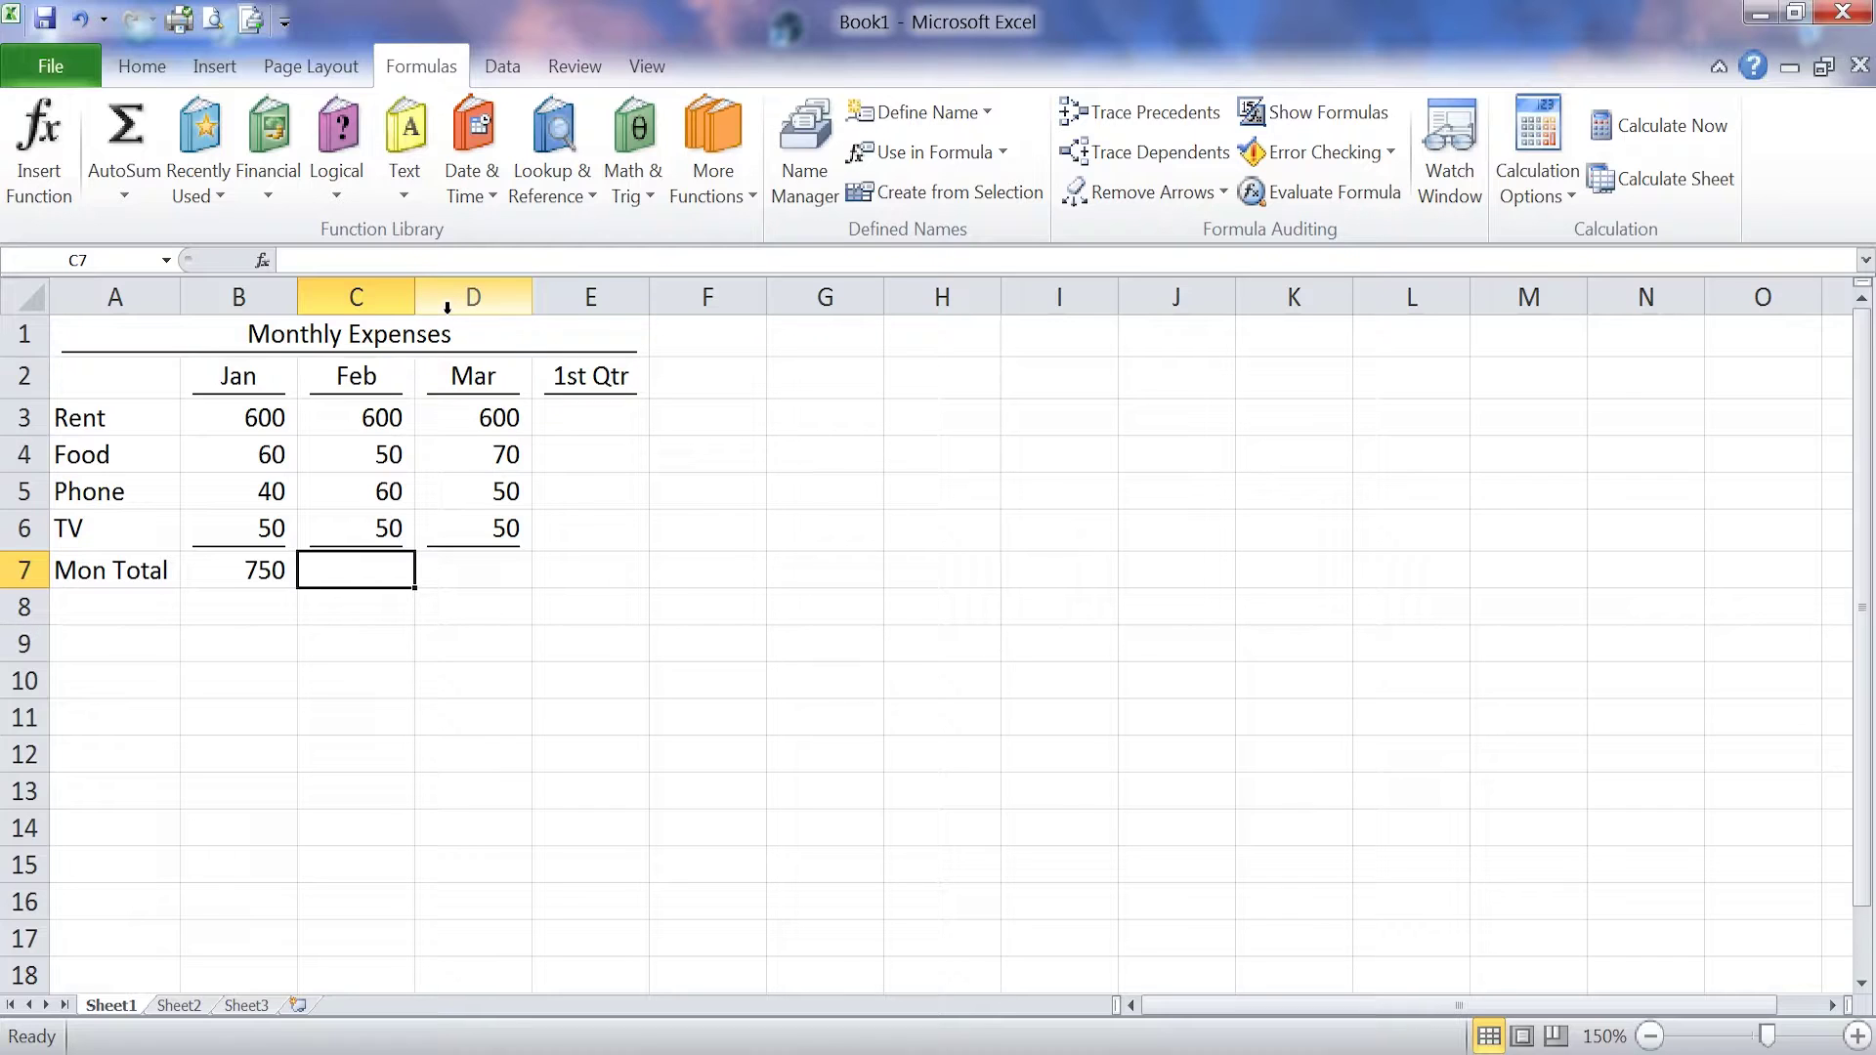
# Step: Enter the formula =sum(feb) in C7 to total the February expenses using the named range
pyautogui.write('=sum')
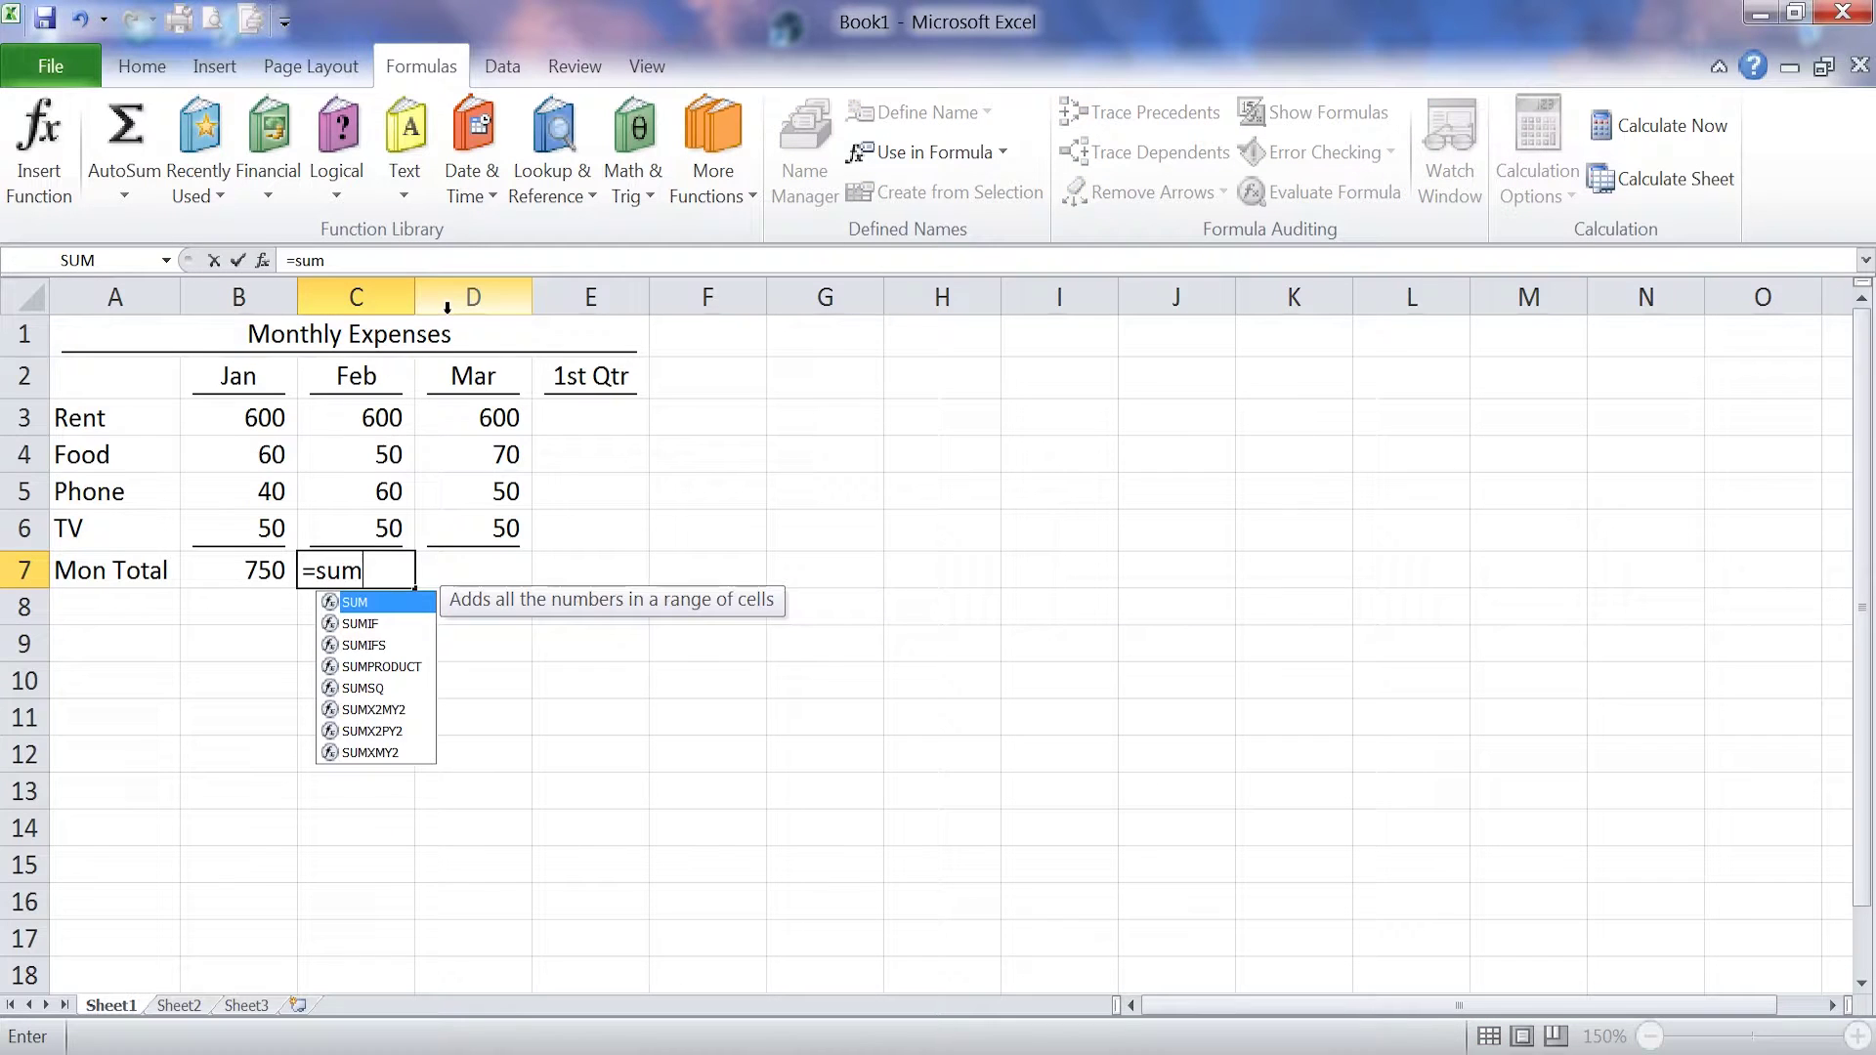
pyautogui.write('(feb')
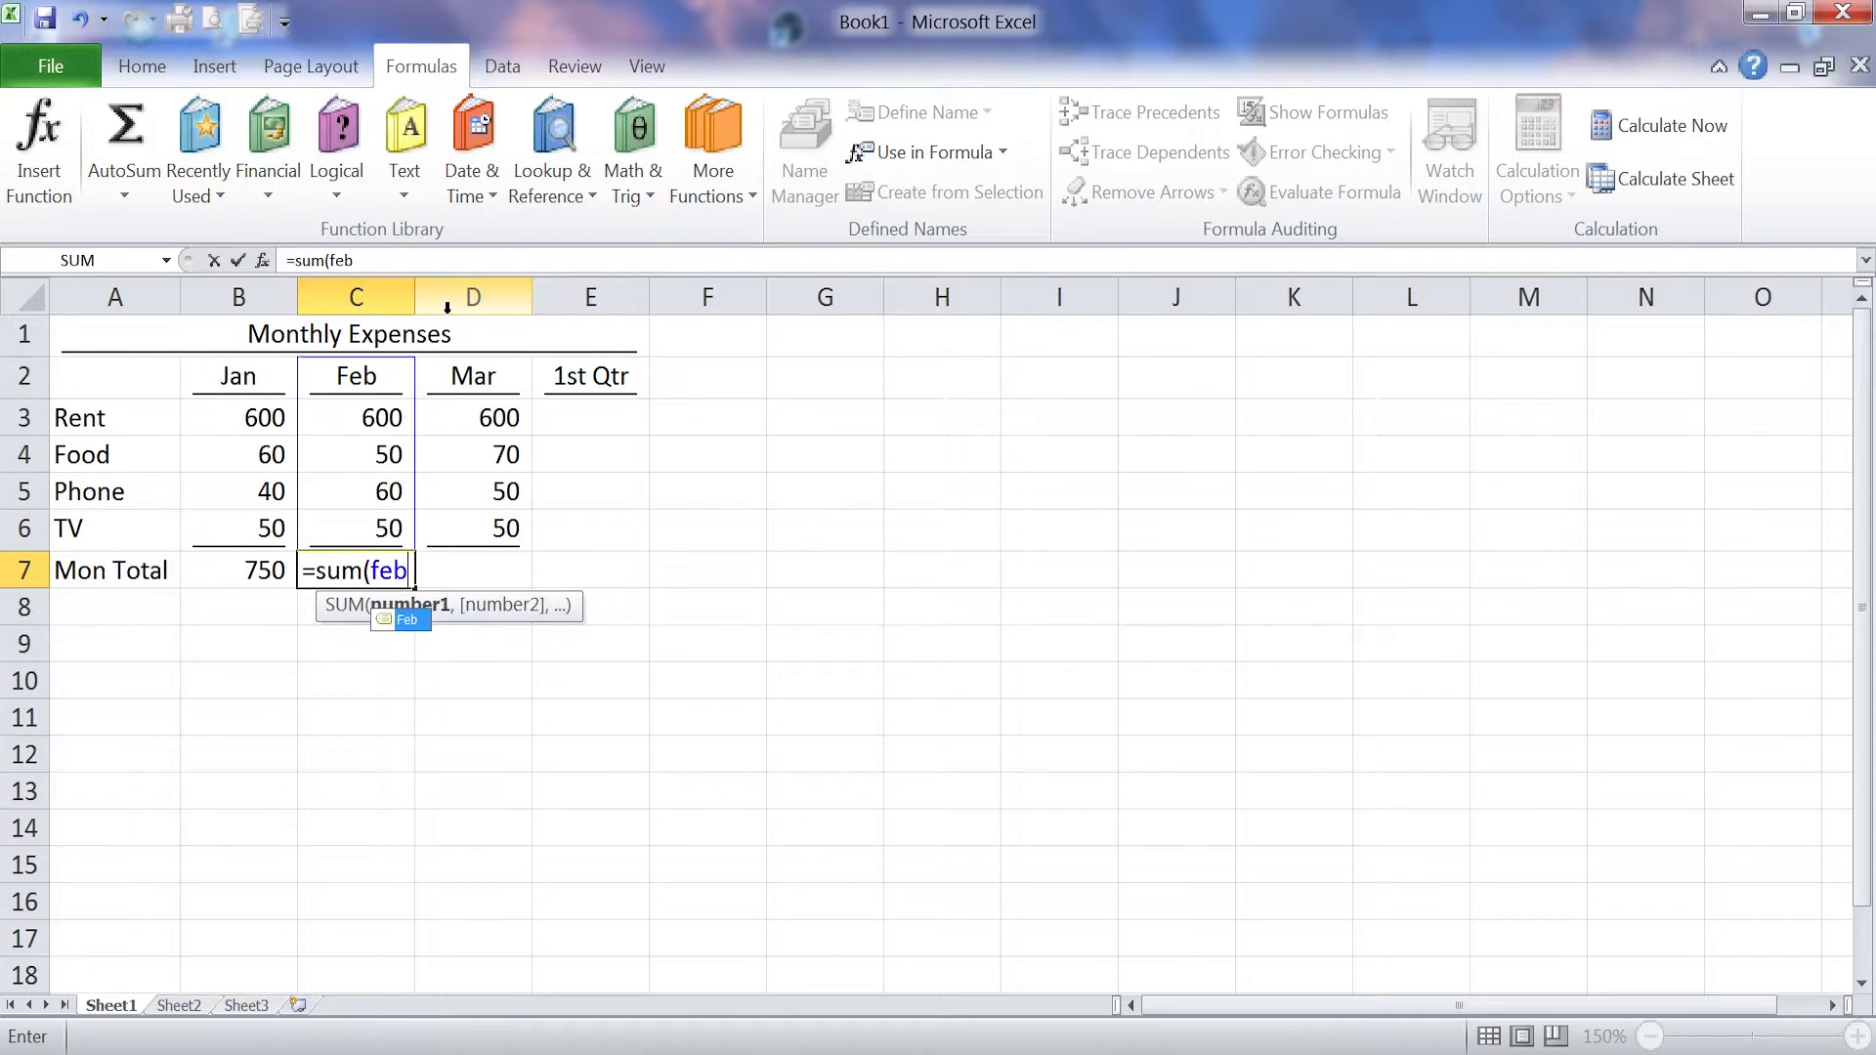
pyautogui.write('(')
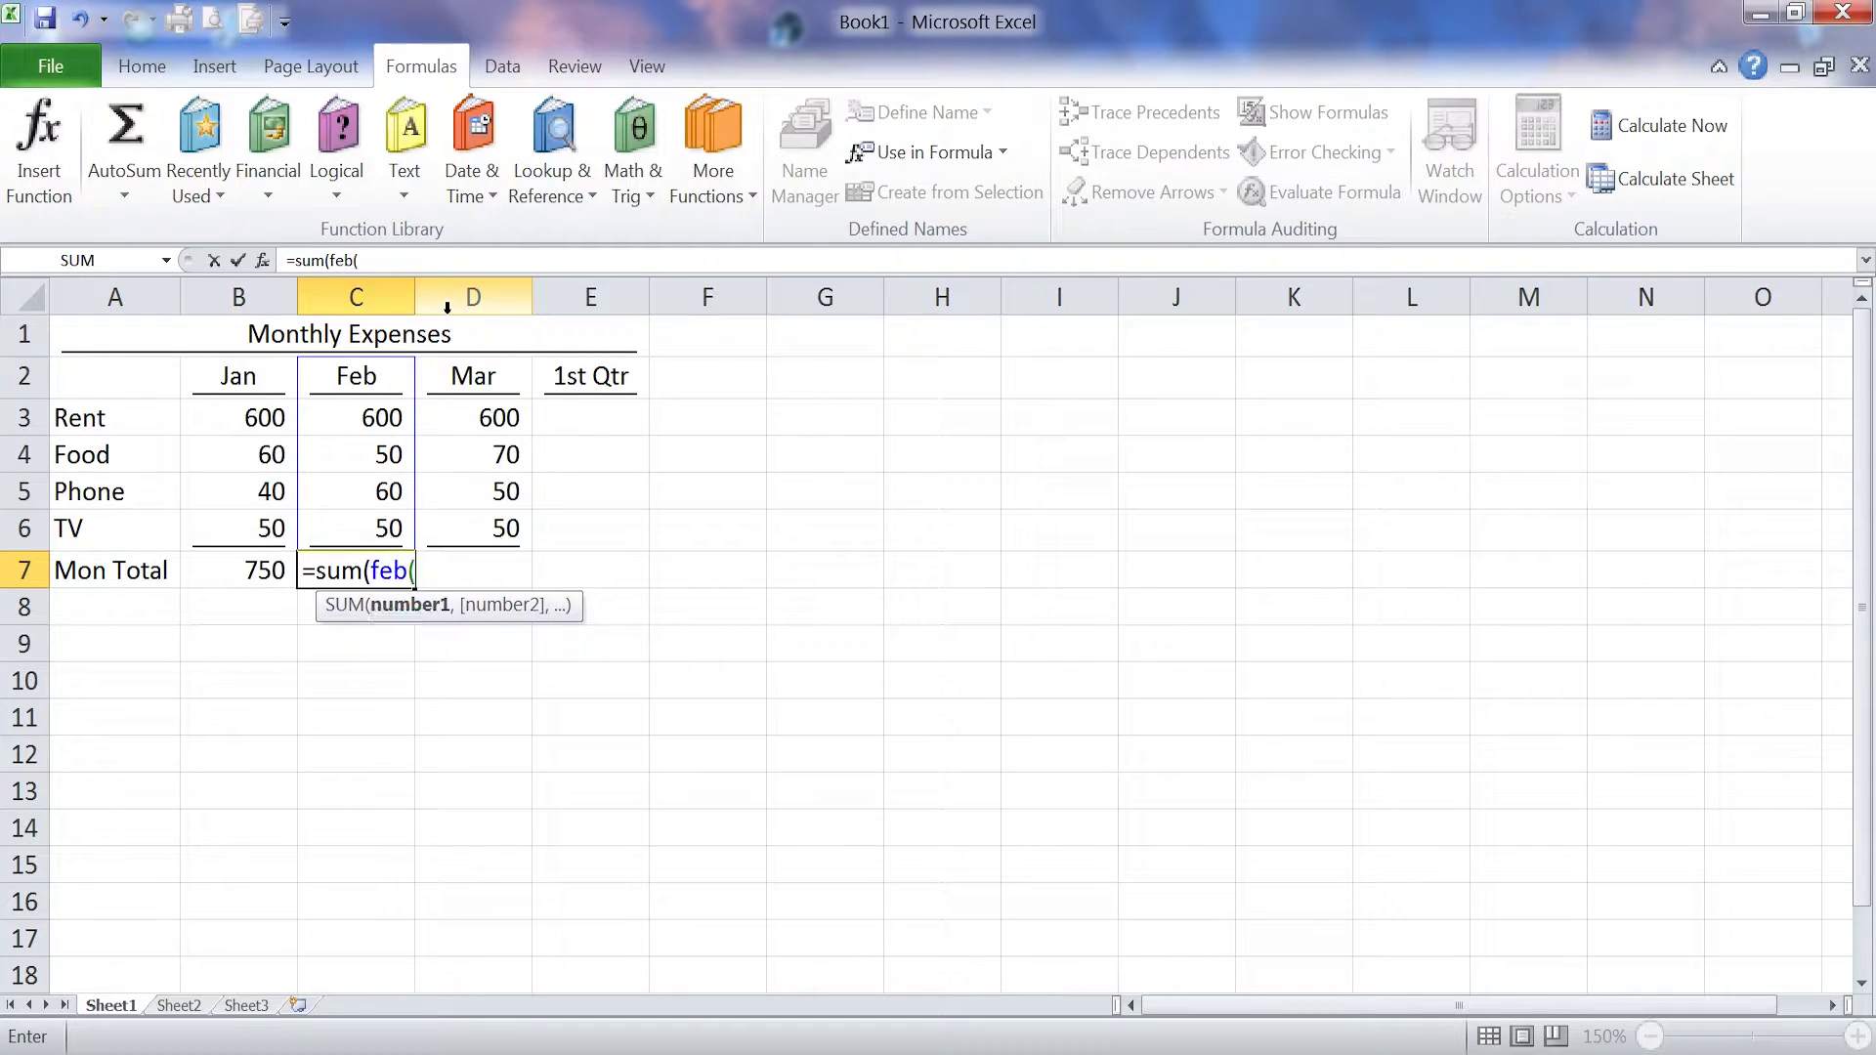
pyautogui.press('BackSpace')
pyautogui.write(')')
pyautogui.press('Return')
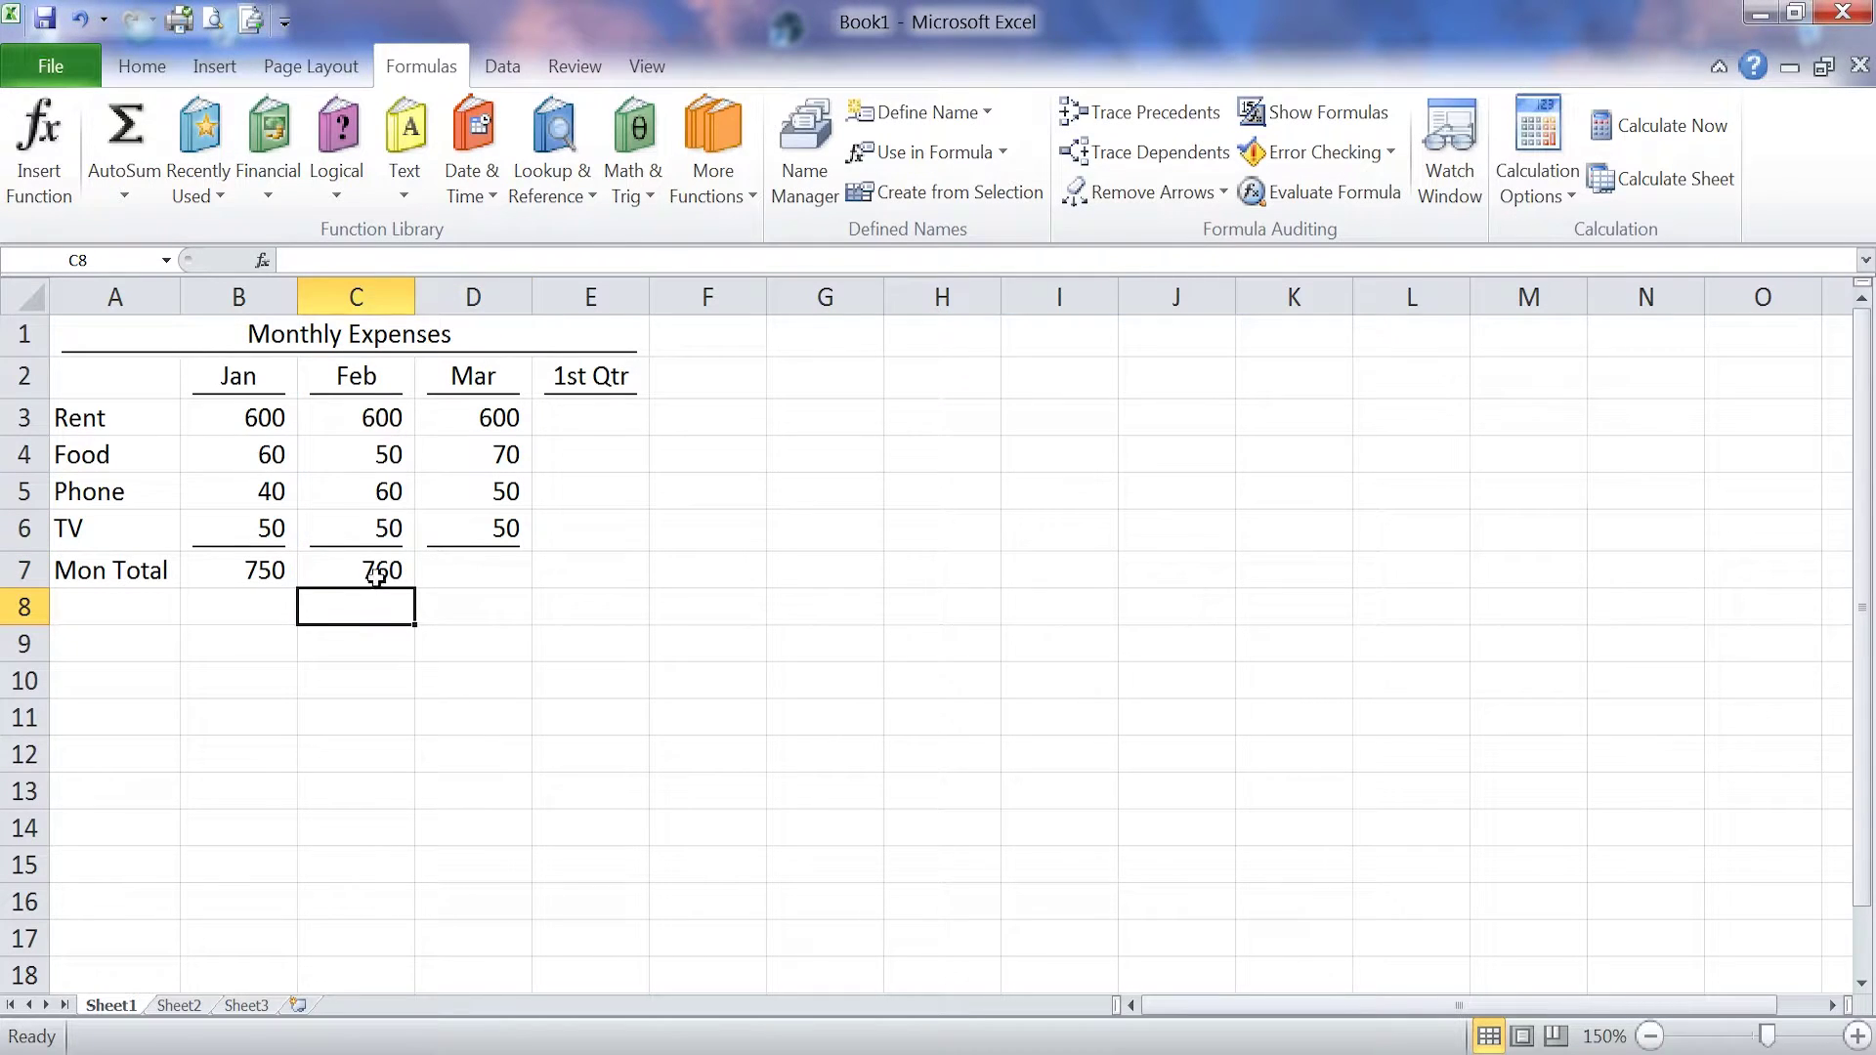
# Step: Create a workbook-scope name "Mar" referring to D2:D6 through the Name Manager
pyautogui.click(469, 580)
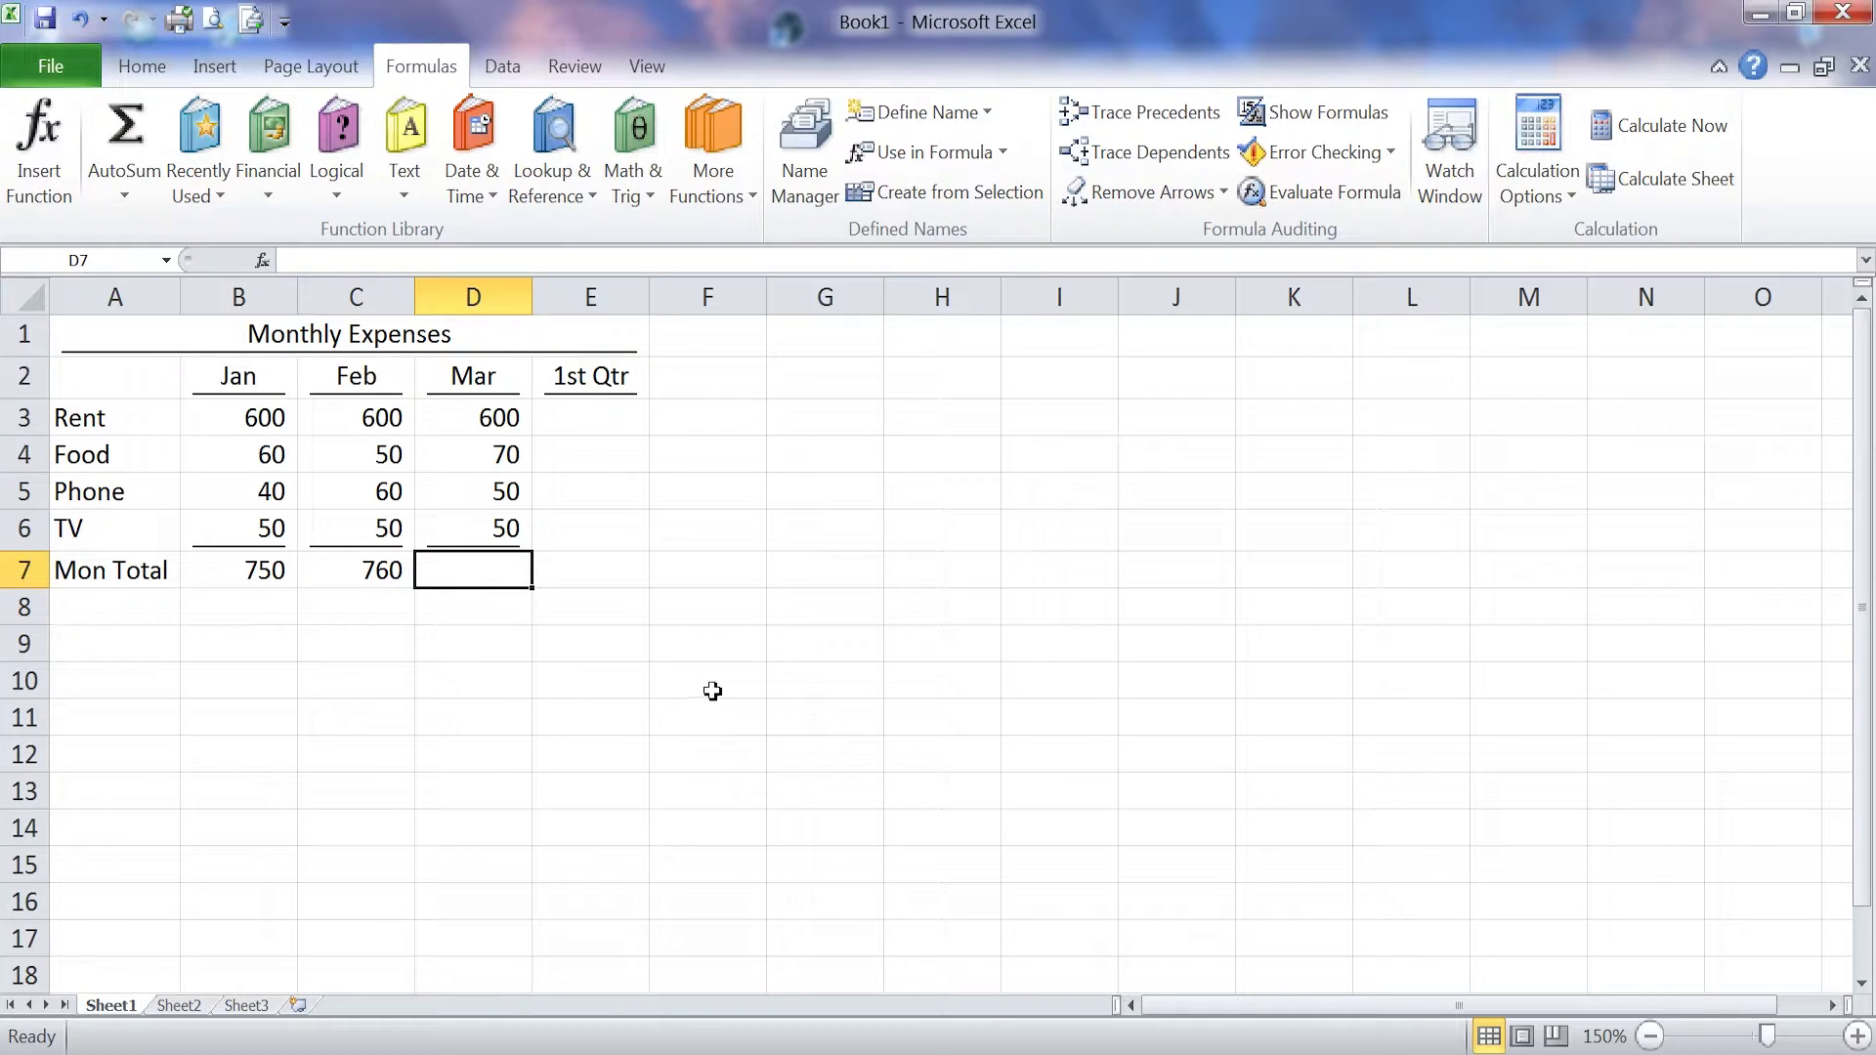
pyautogui.click(817, 188)
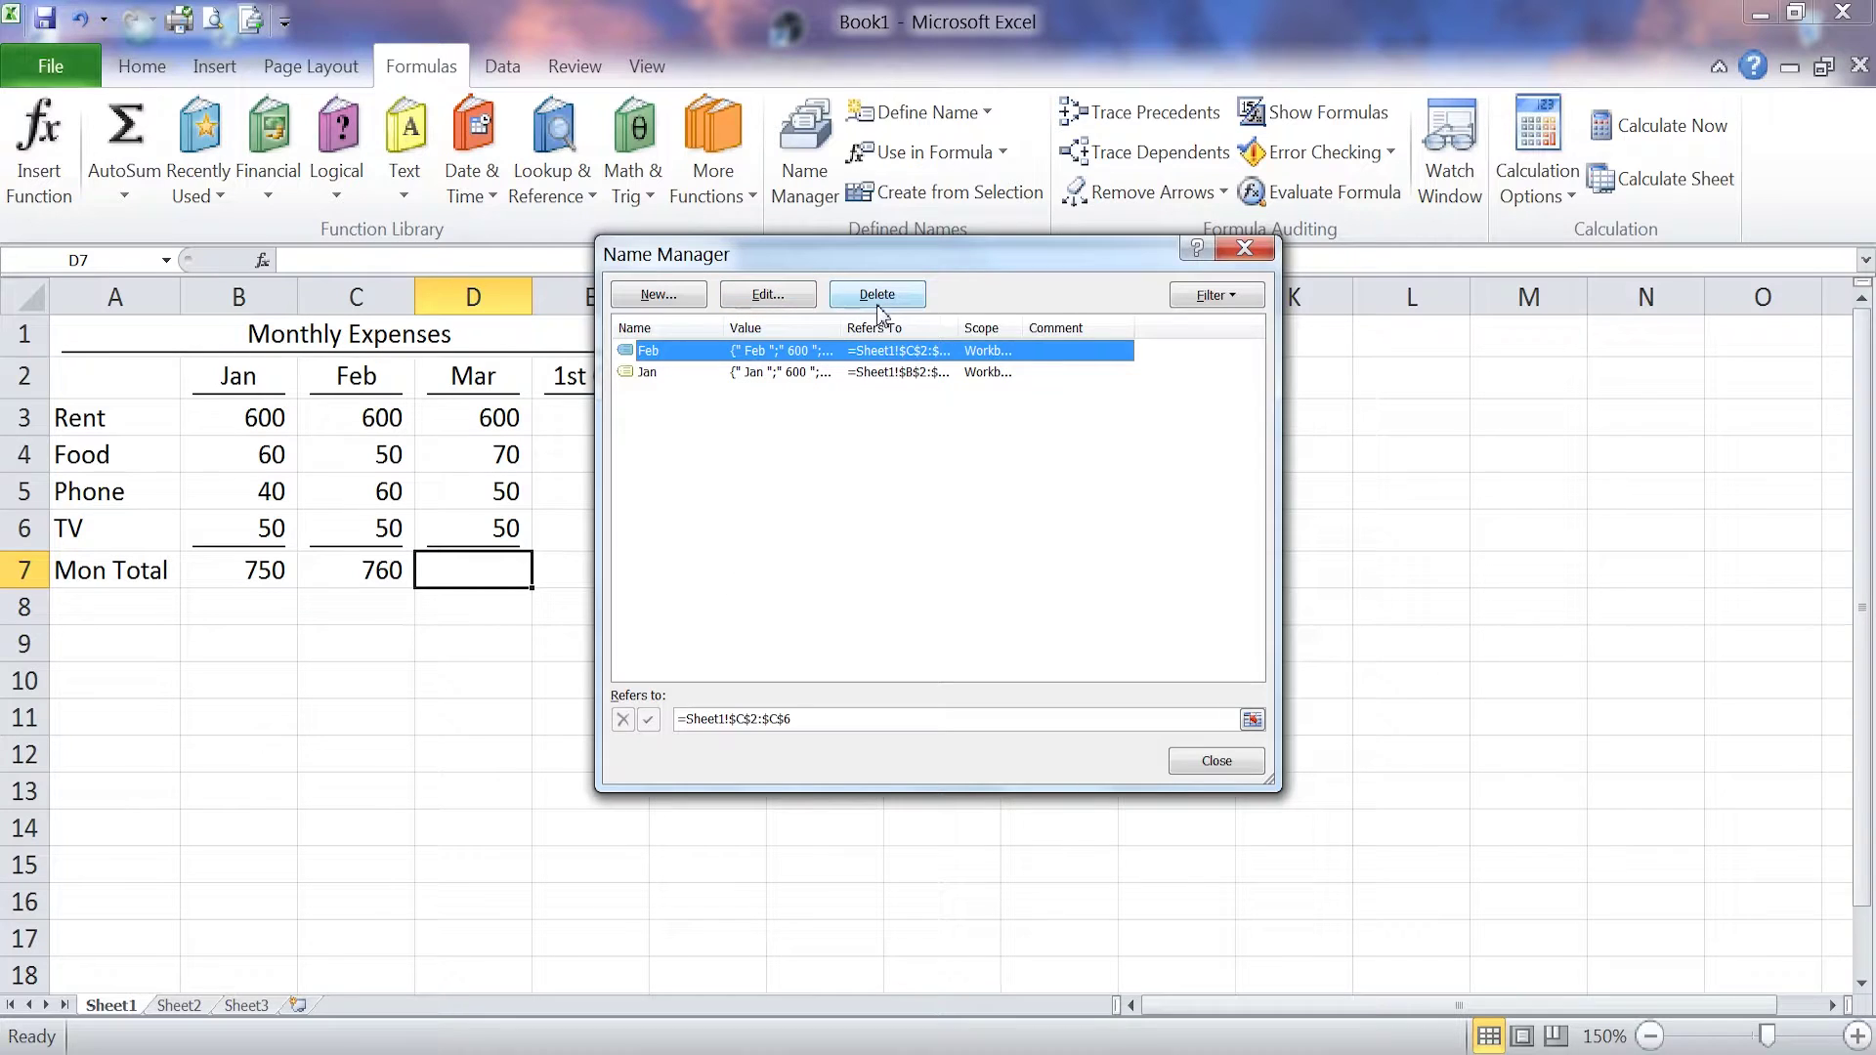
pyautogui.click(674, 295)
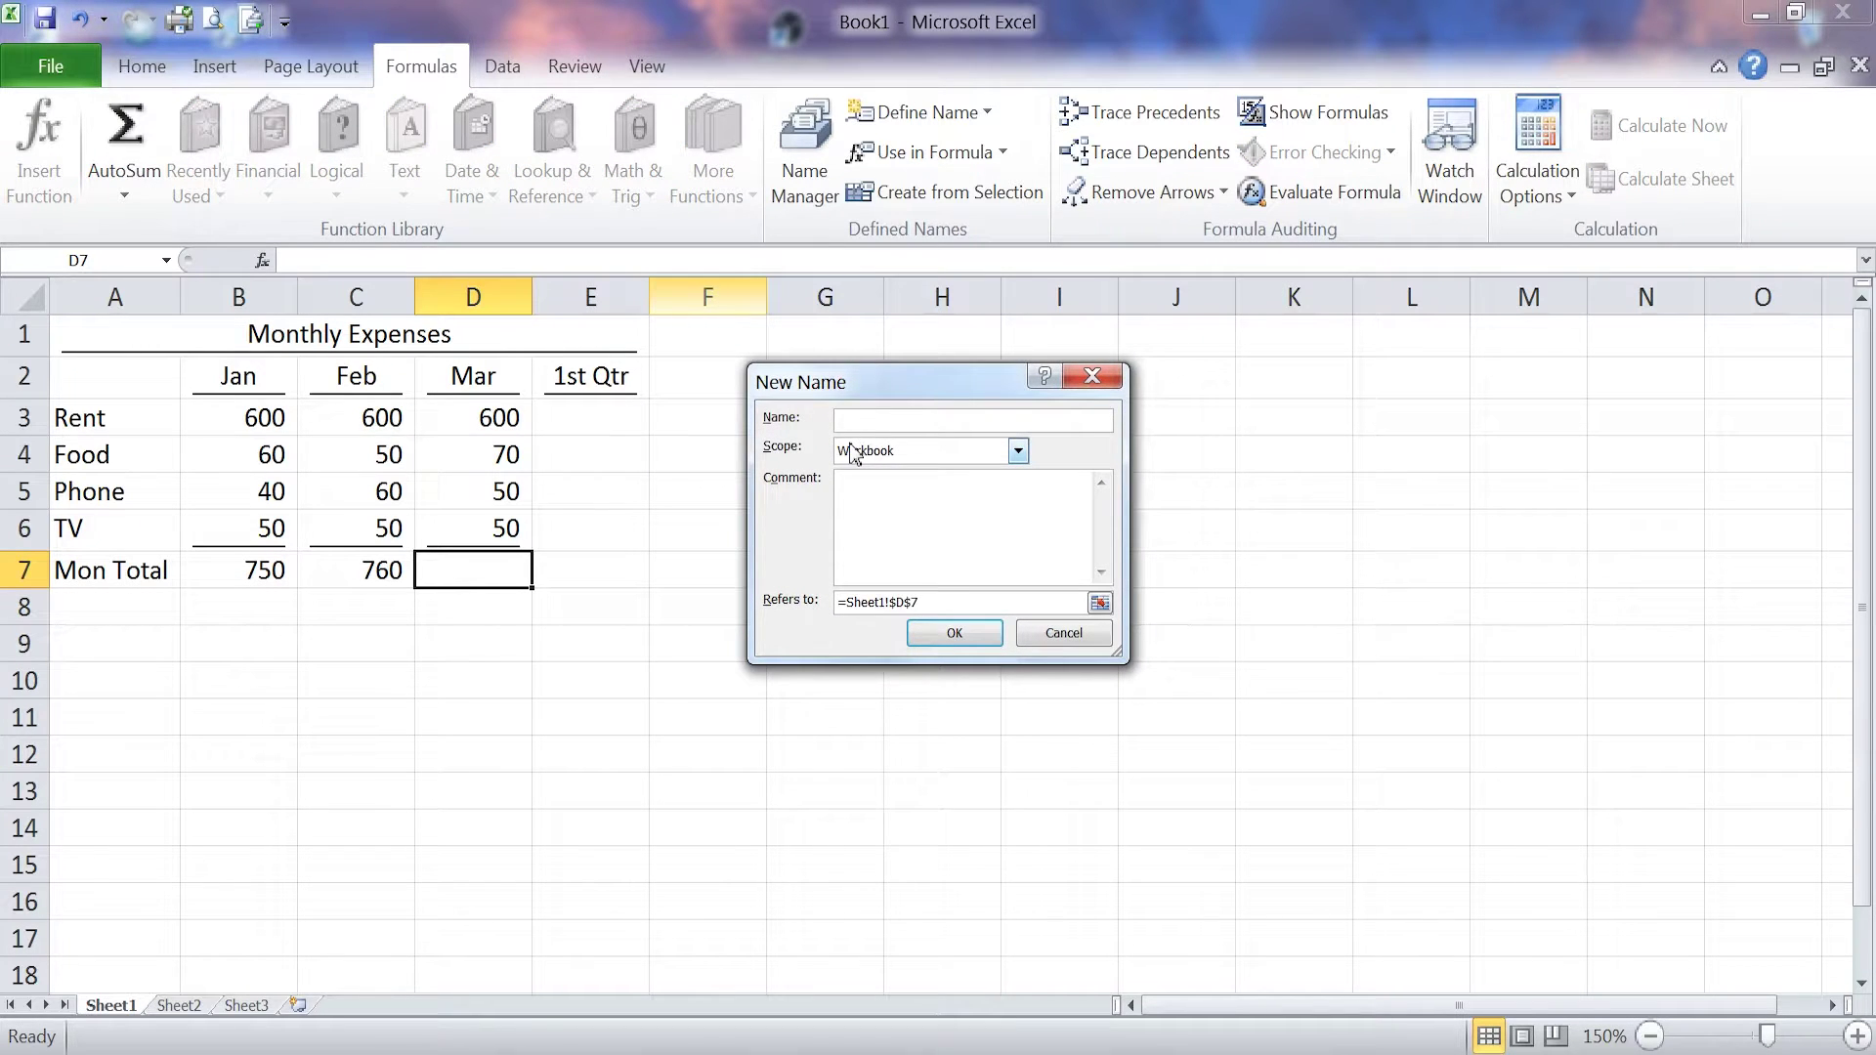
pyautogui.write('Mar')
pyautogui.click(927, 603)
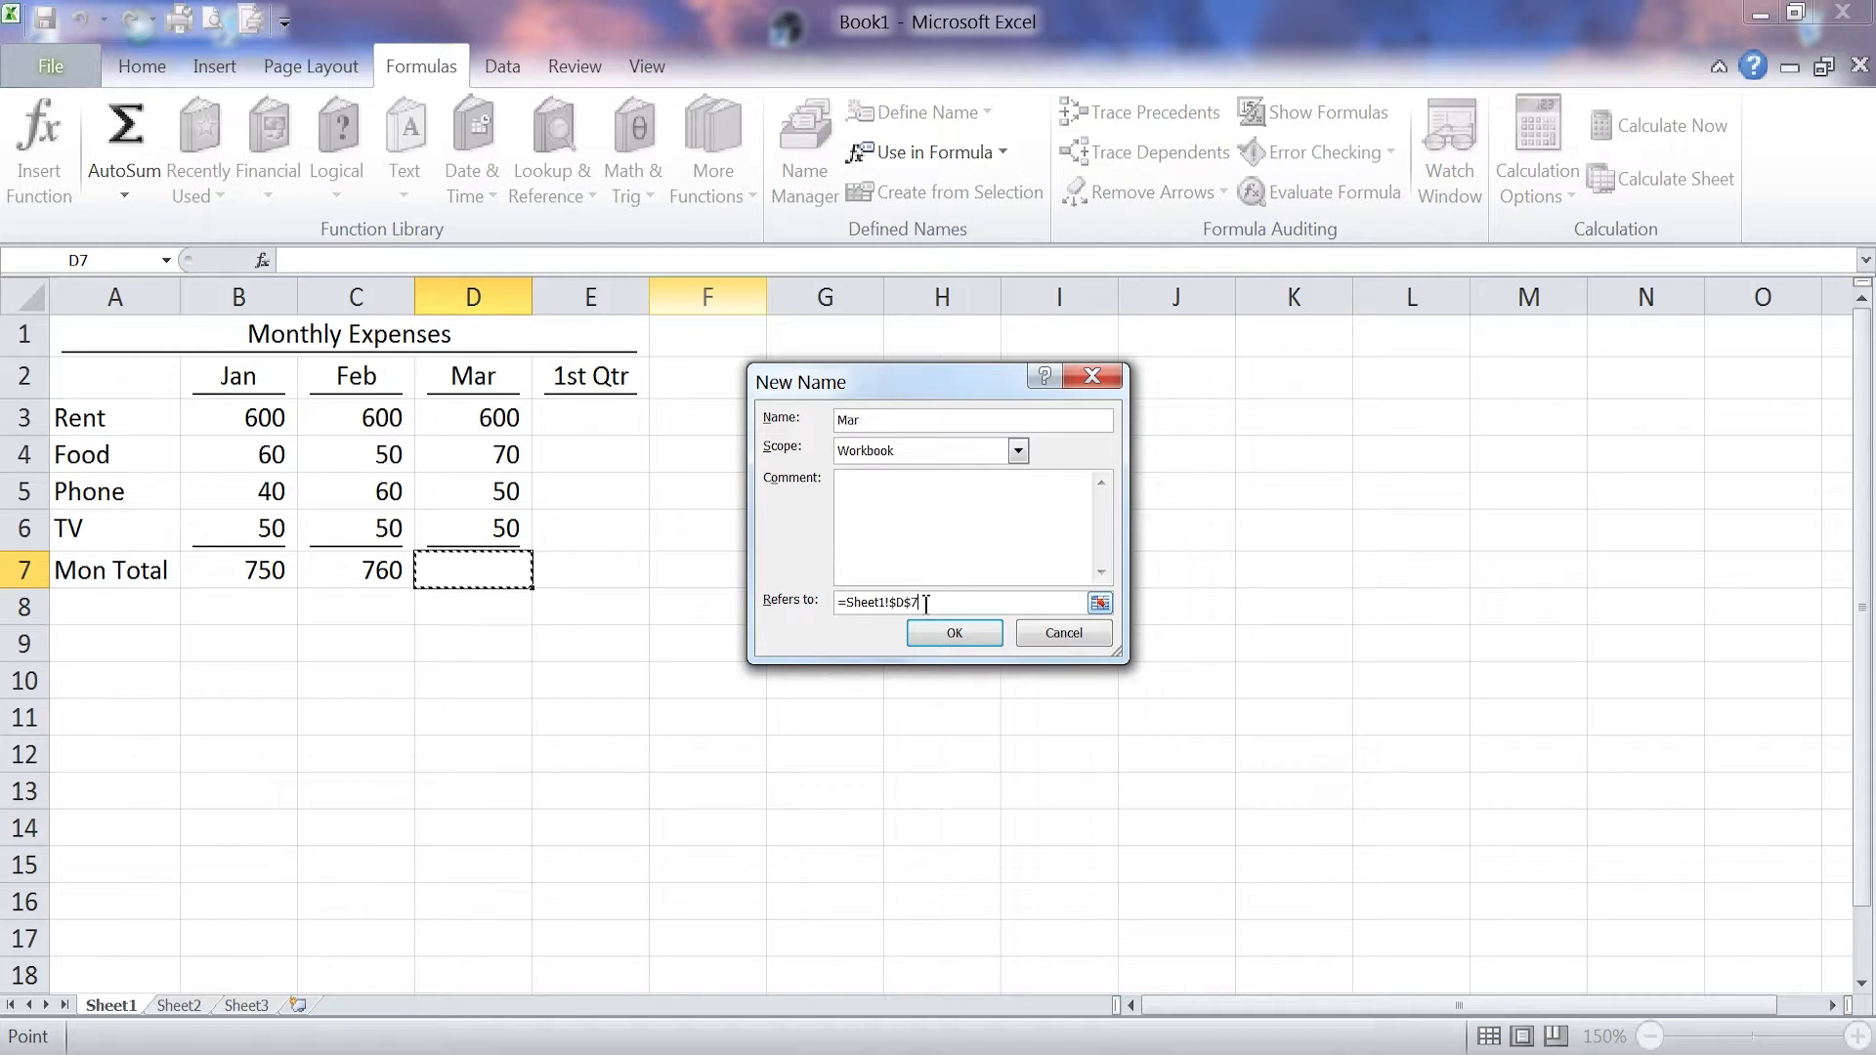
pyautogui.moveTo(513, 376); pyautogui.dragTo(493, 525)
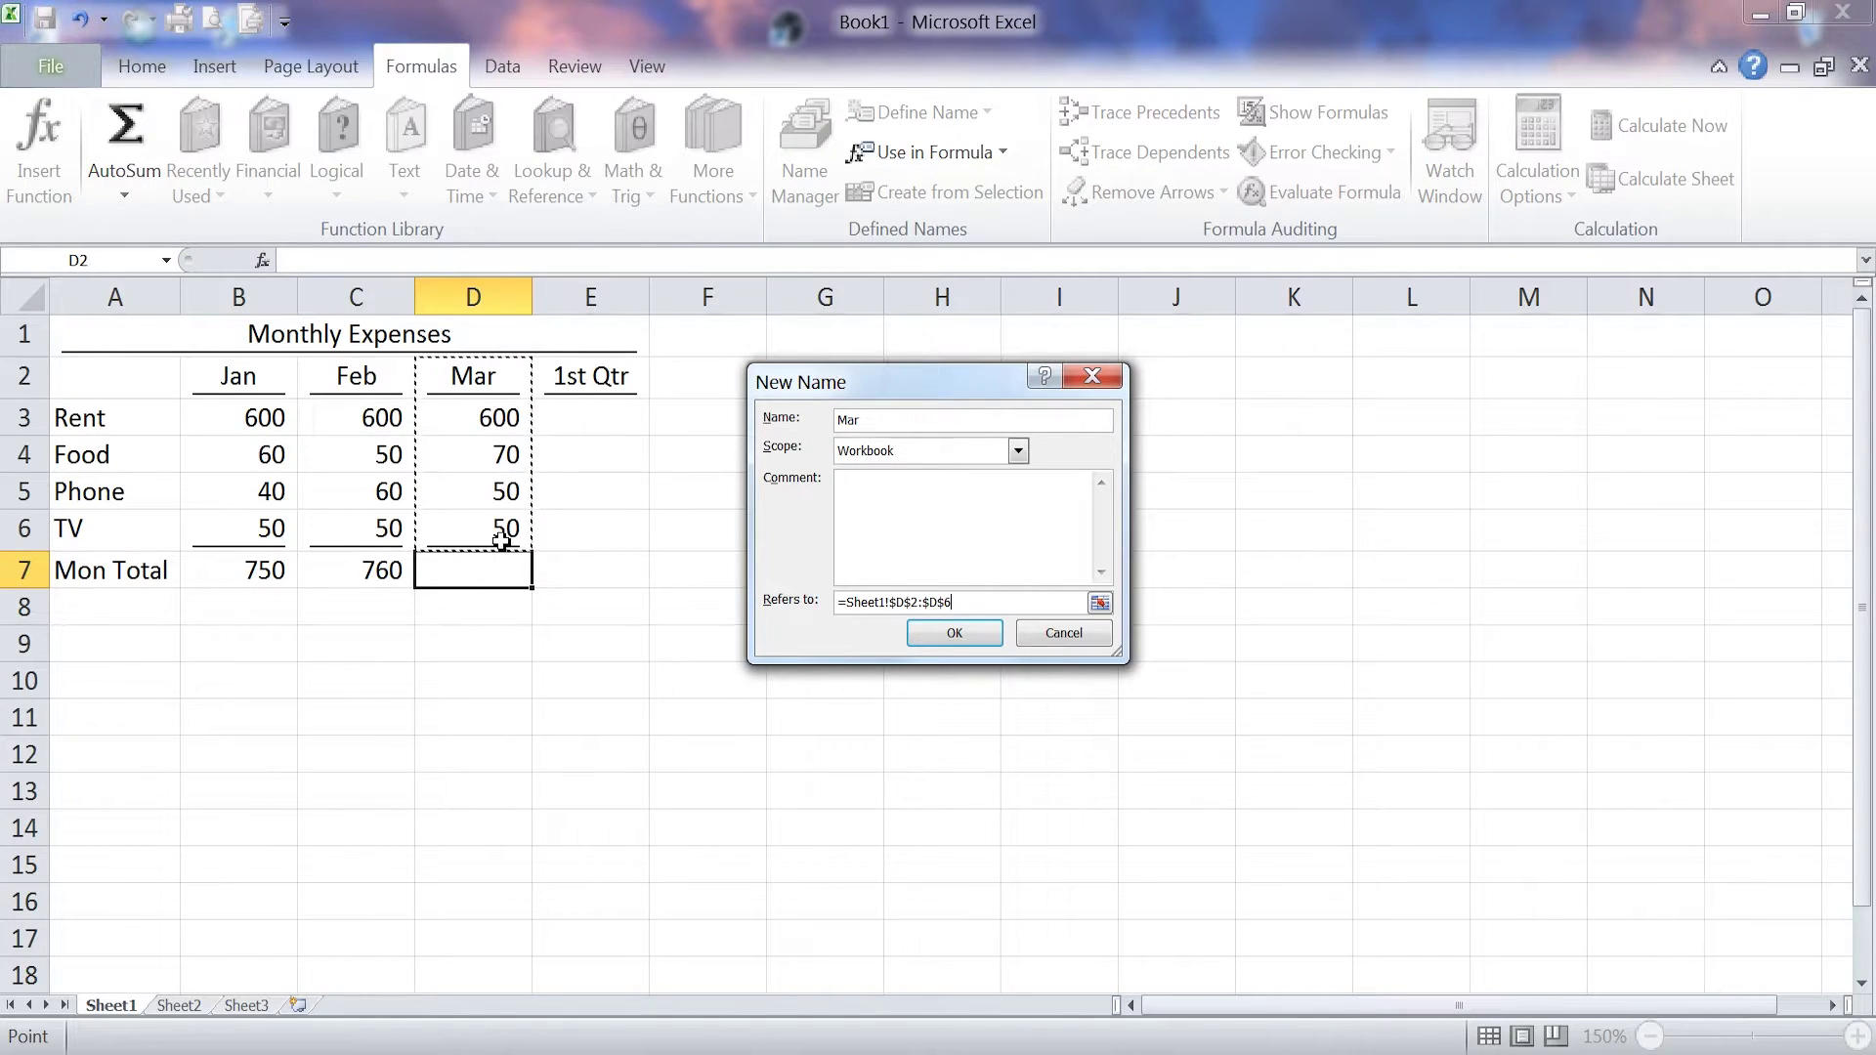
pyautogui.click(955, 633)
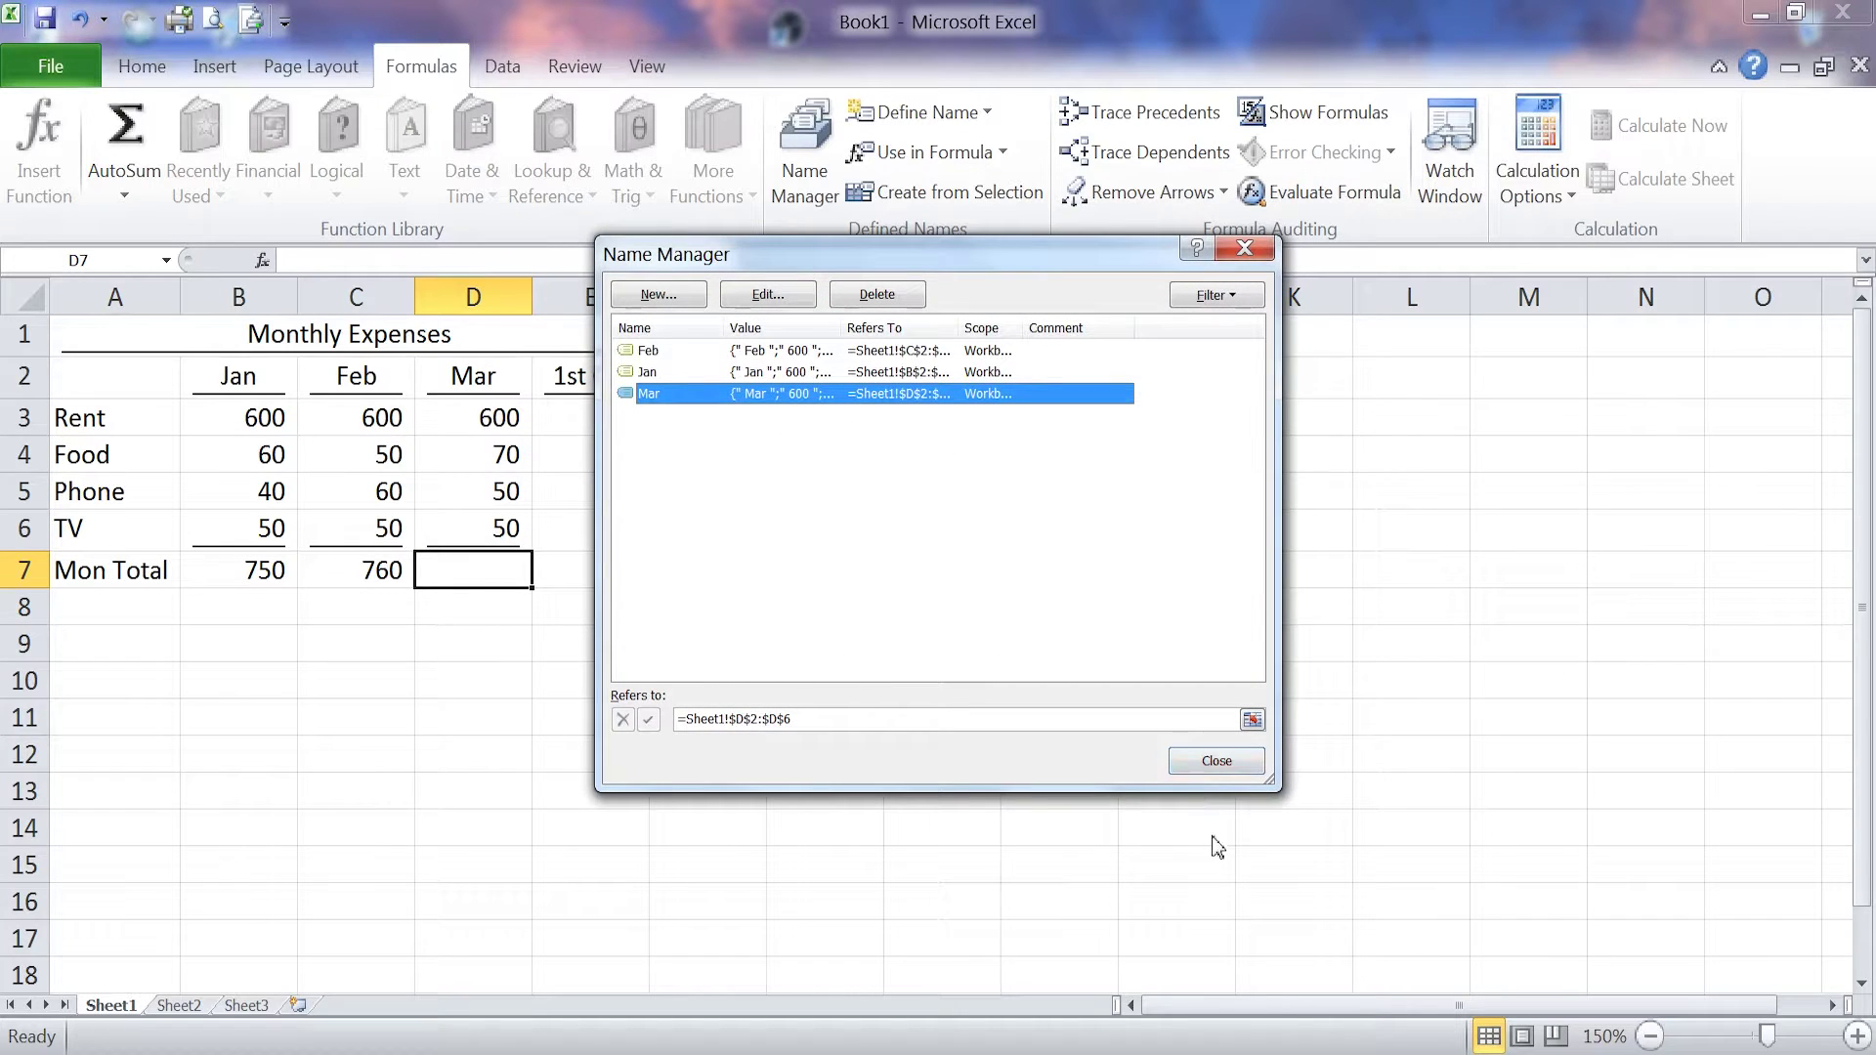
pyautogui.click(1212, 764)
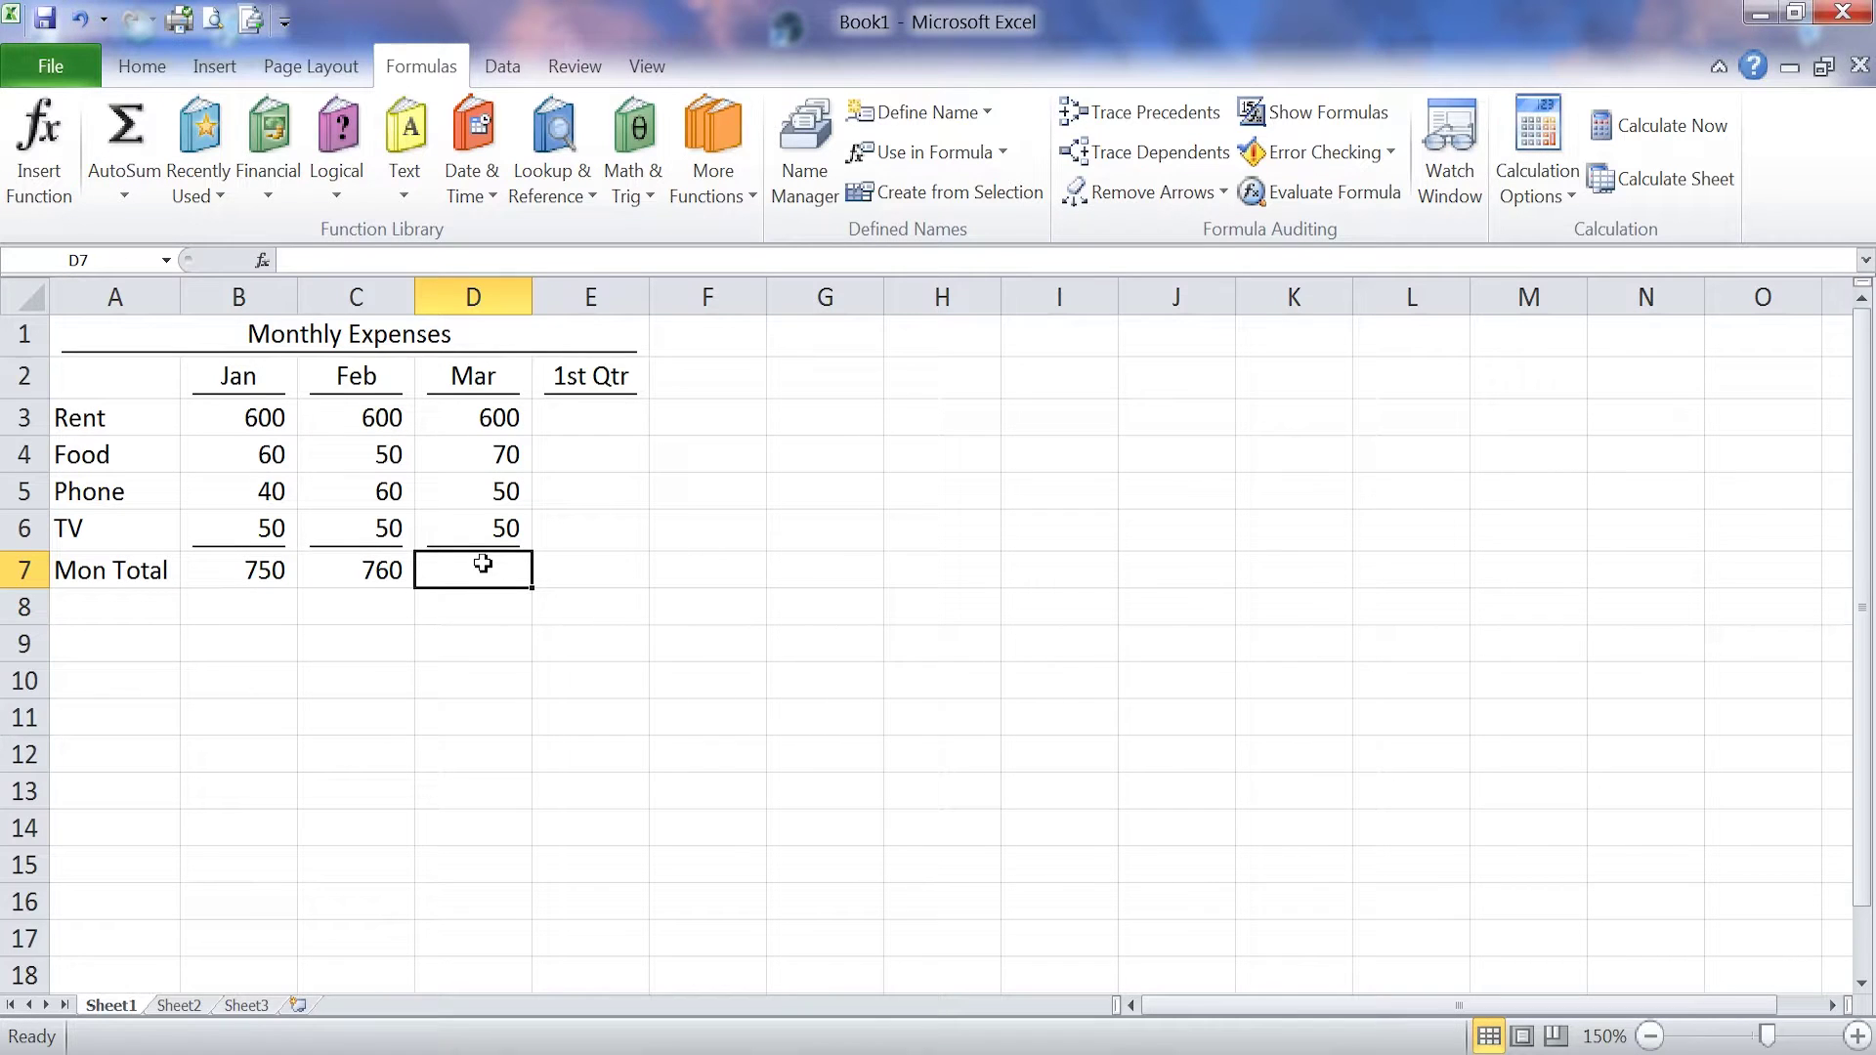
# Step: Enter the formula =sum(mar) in D7 to total the March expenses using the named range
pyautogui.write('=sum')
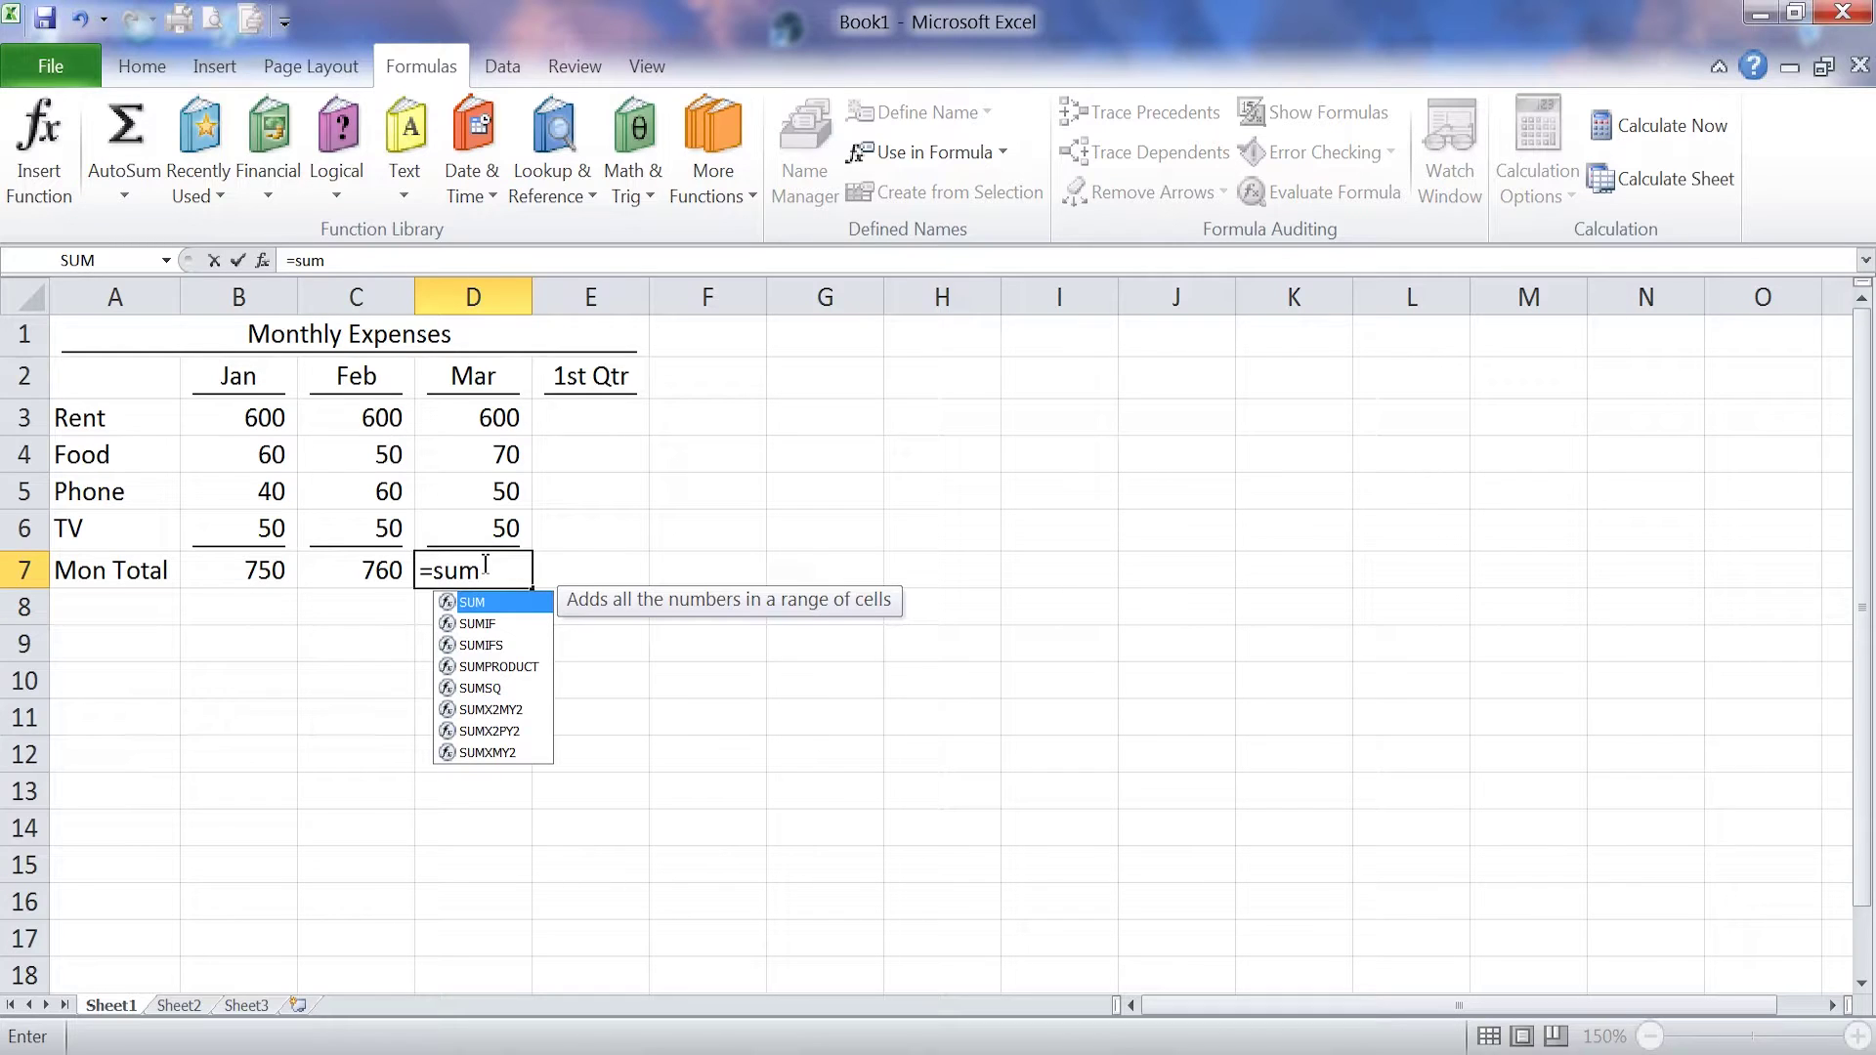
pyautogui.write('(')
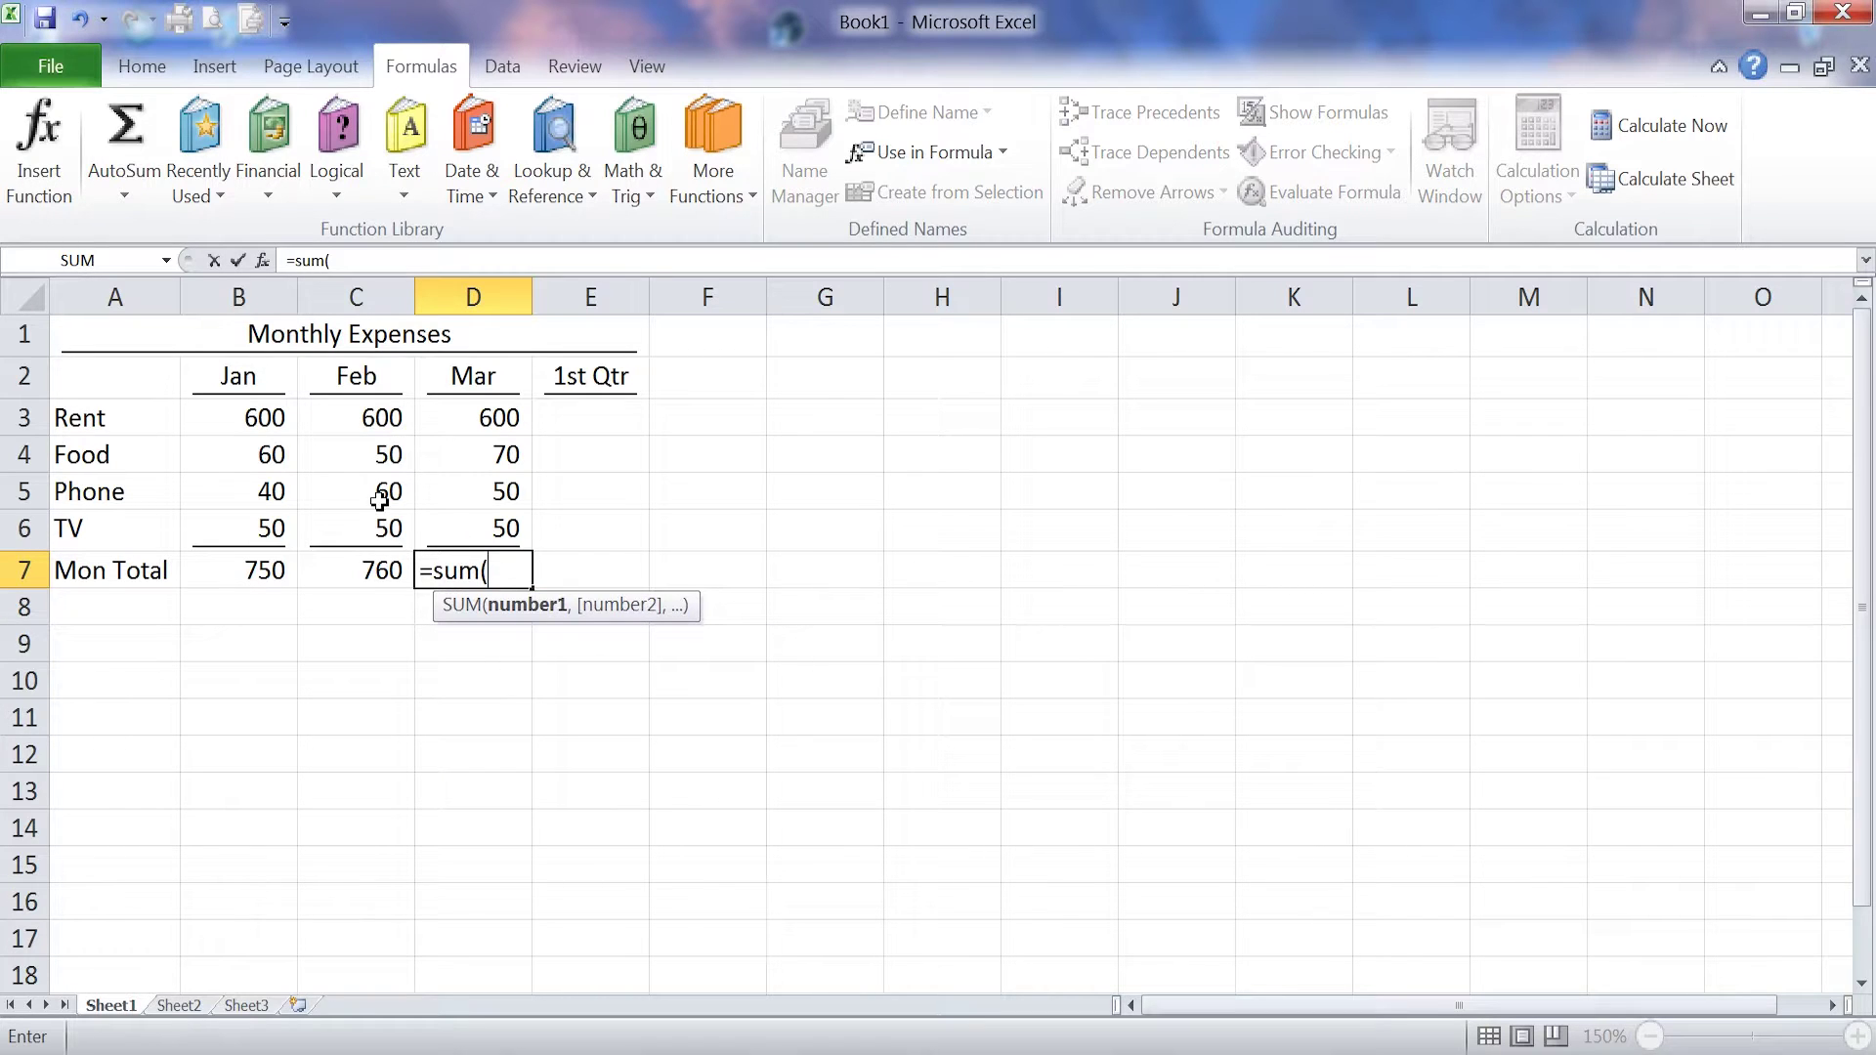
pyautogui.click(166, 262)
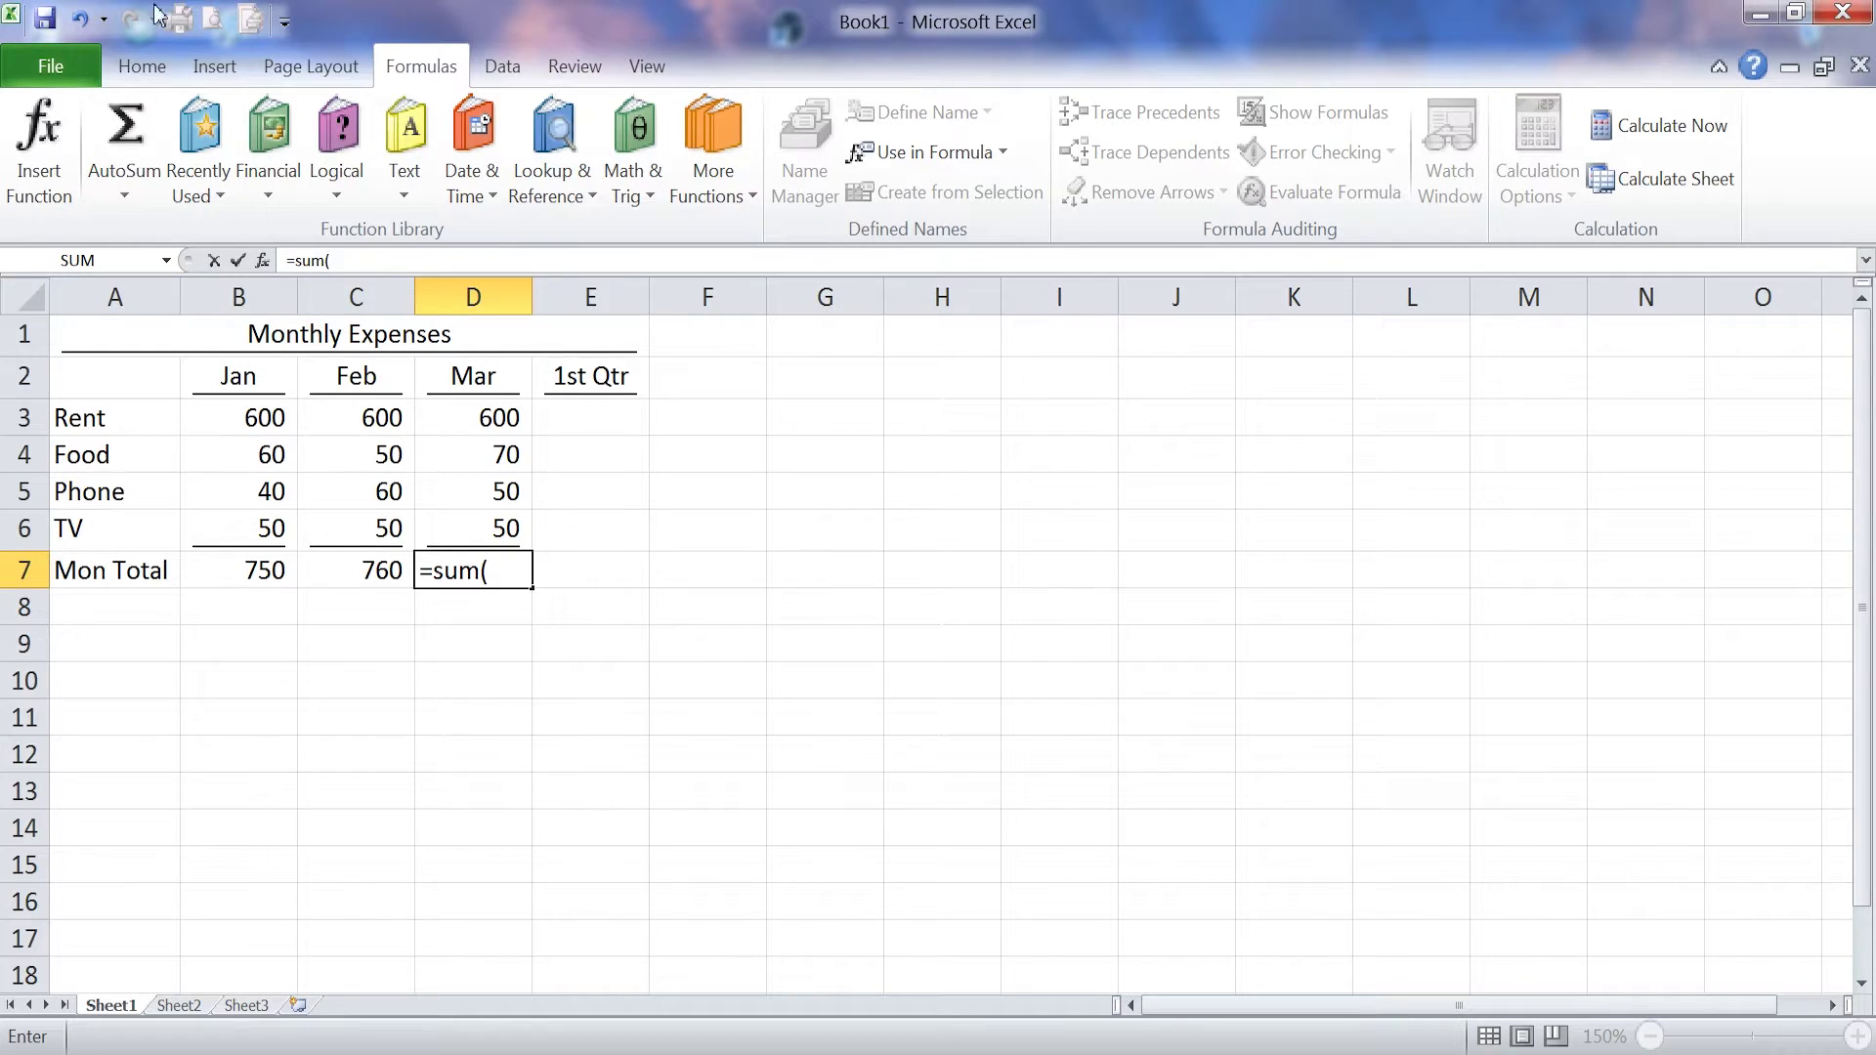
pyautogui.click(141, 67)
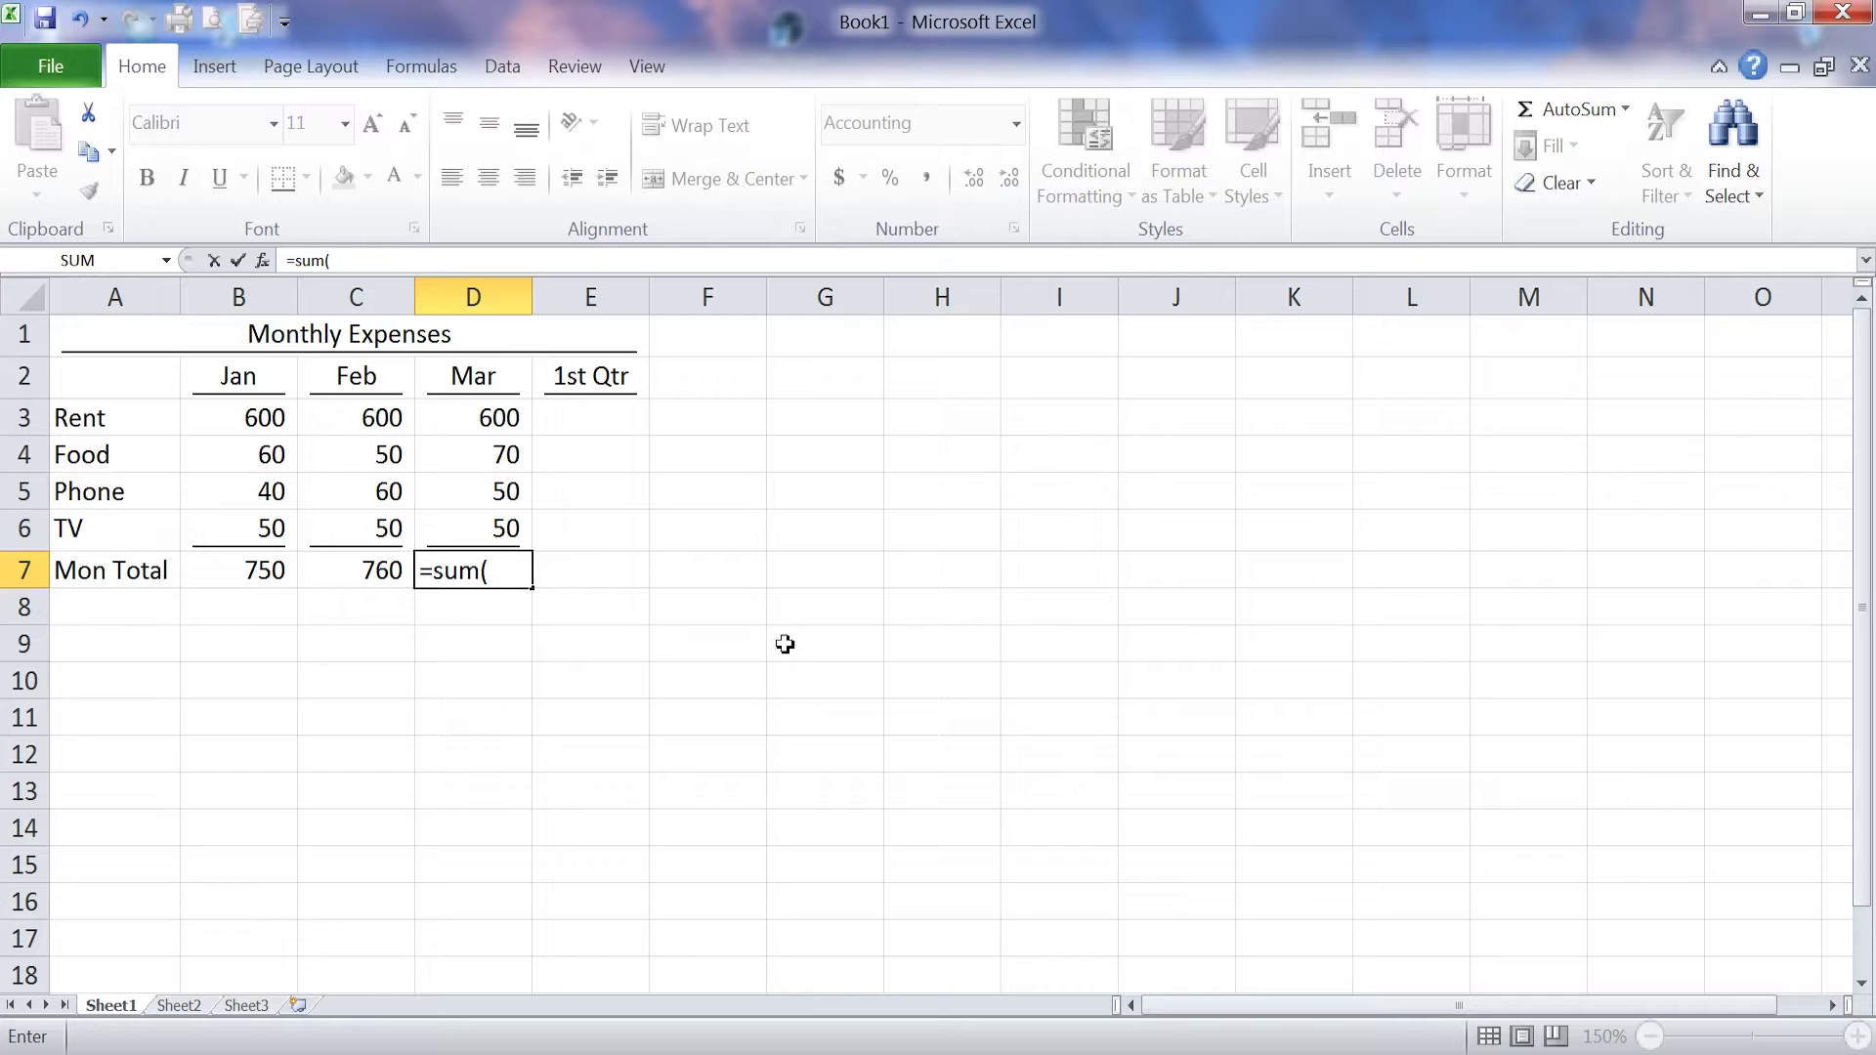
pyautogui.click(515, 571)
pyautogui.write('m')
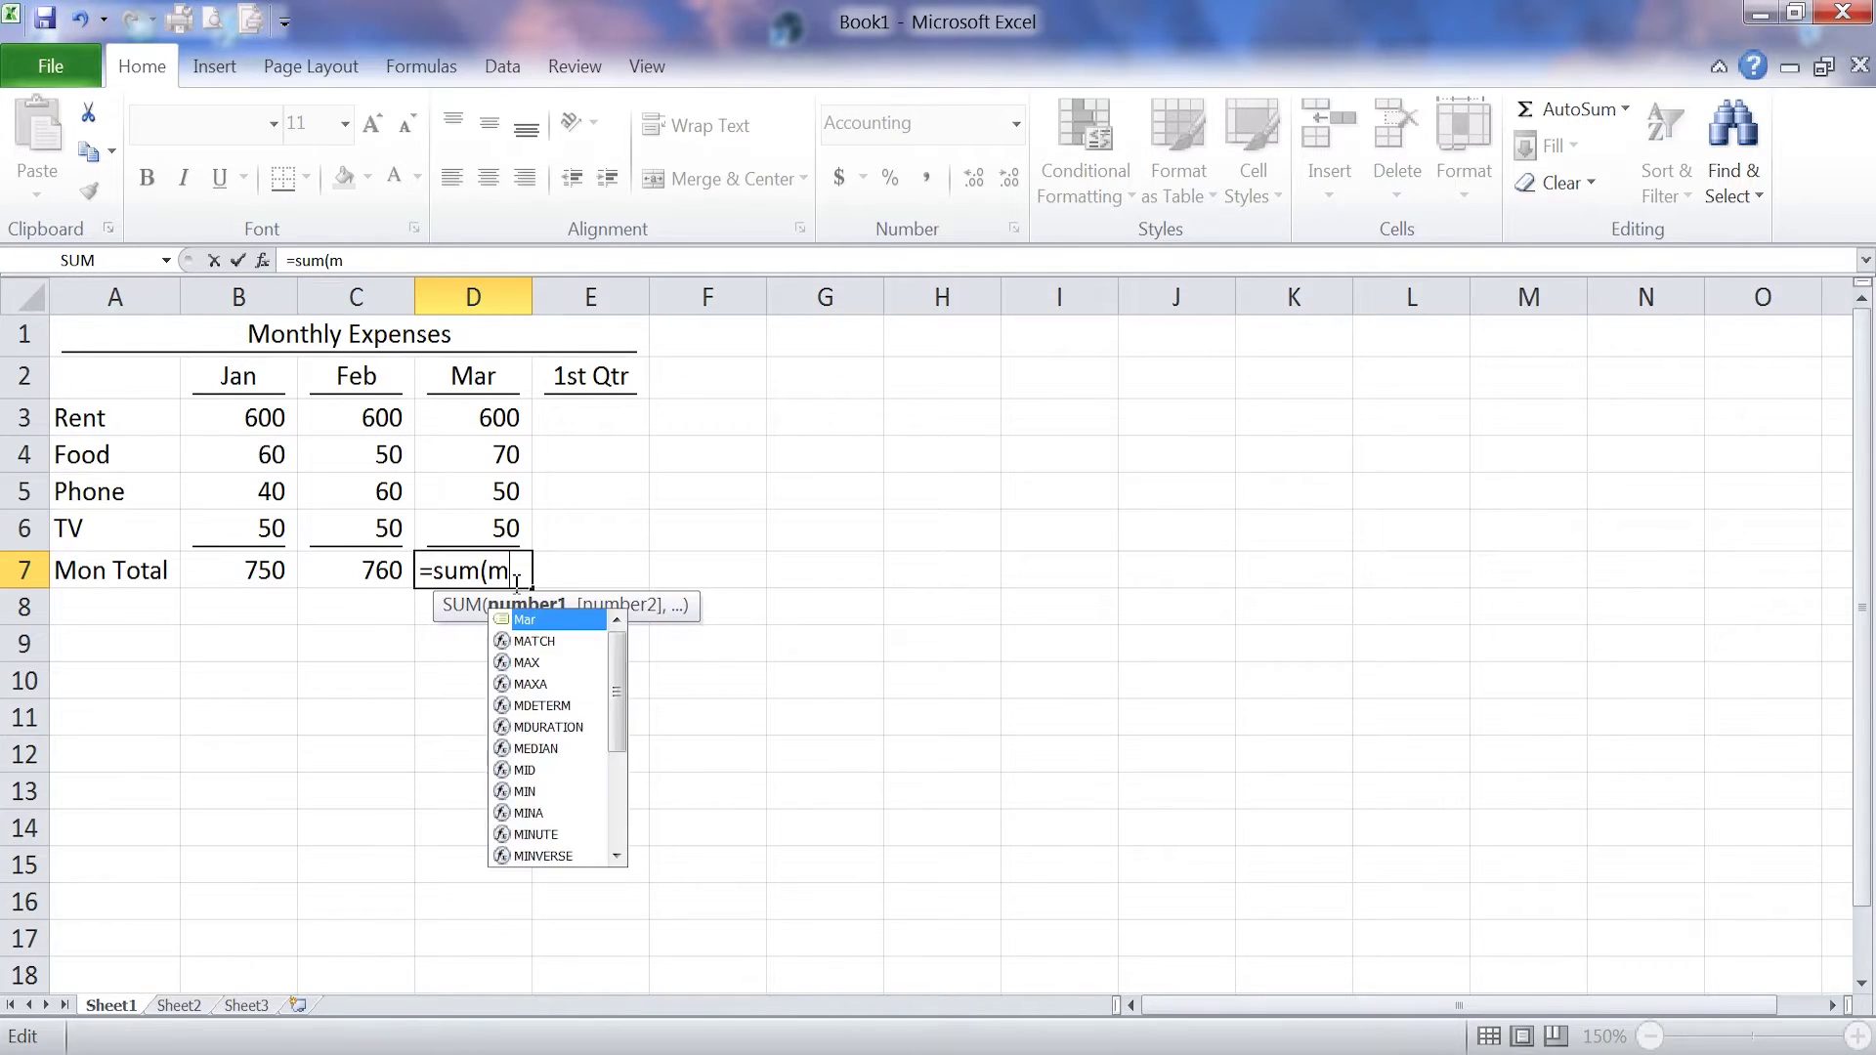
pyautogui.write('ar)')
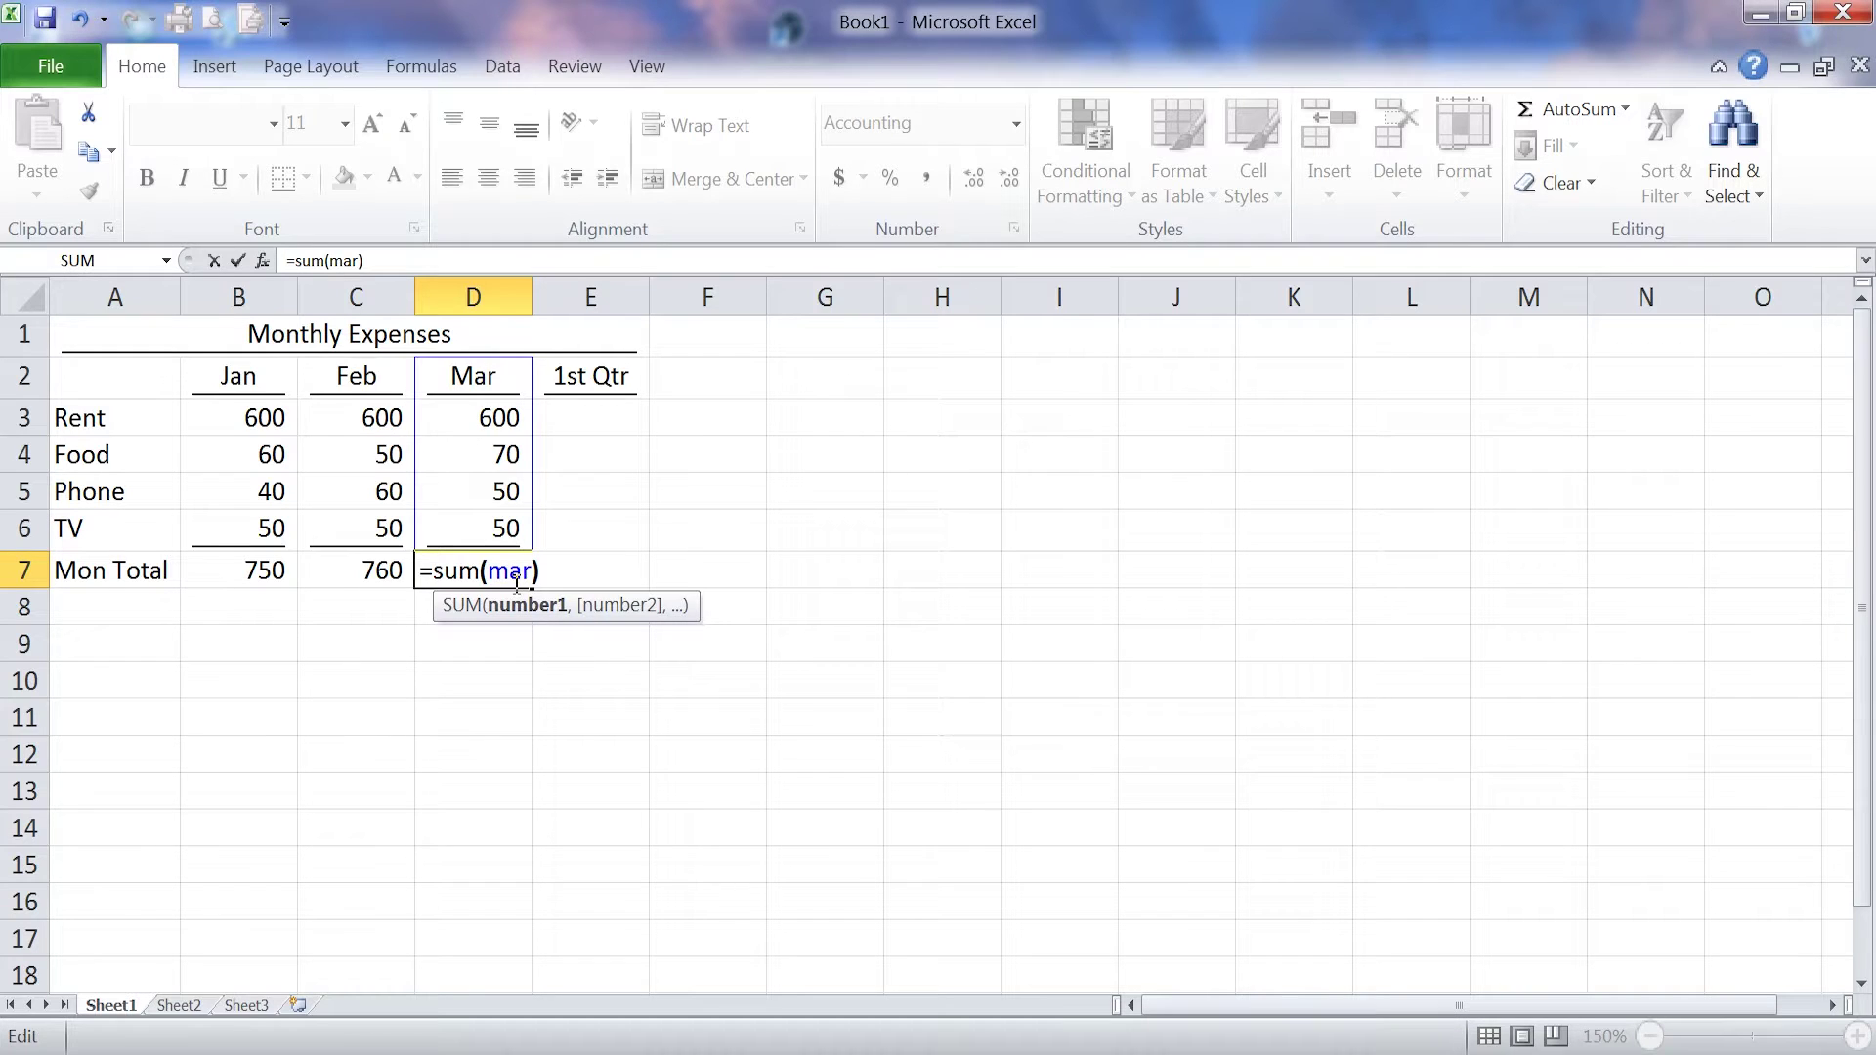
pyautogui.press('Return')
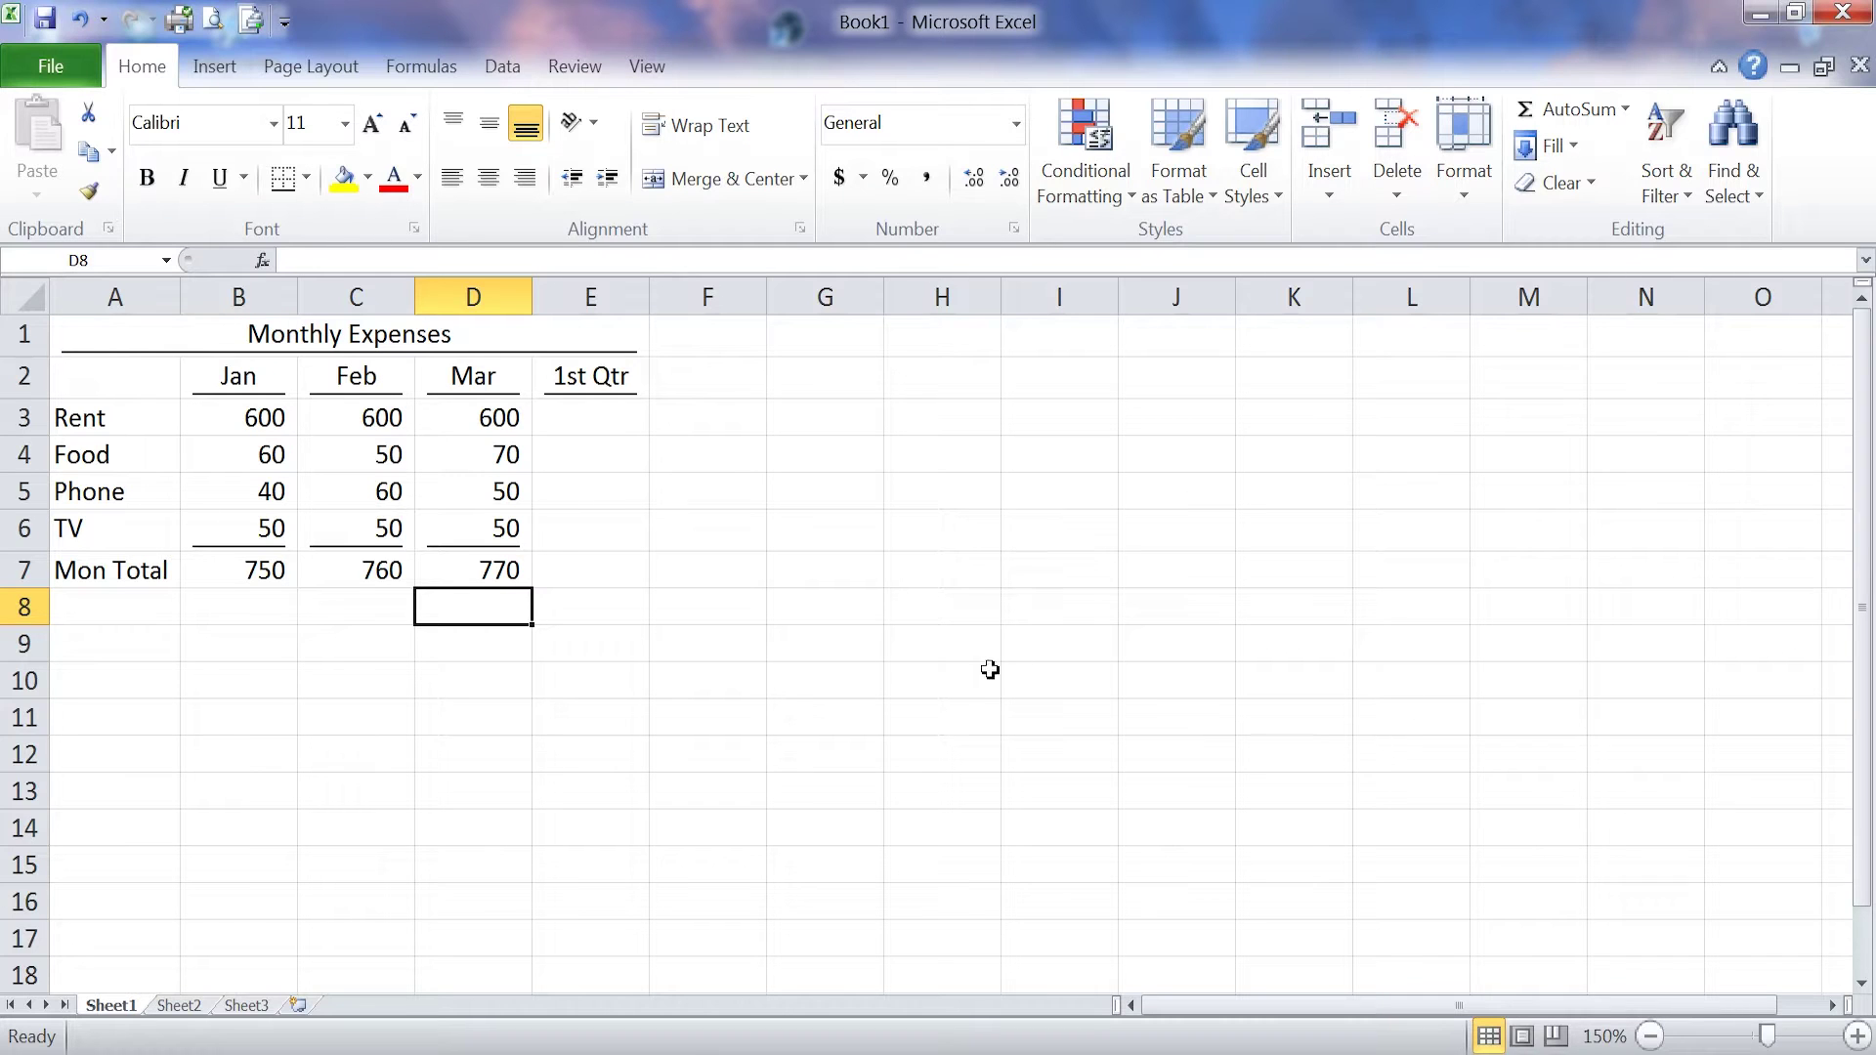
pyautogui.click(918, 685)
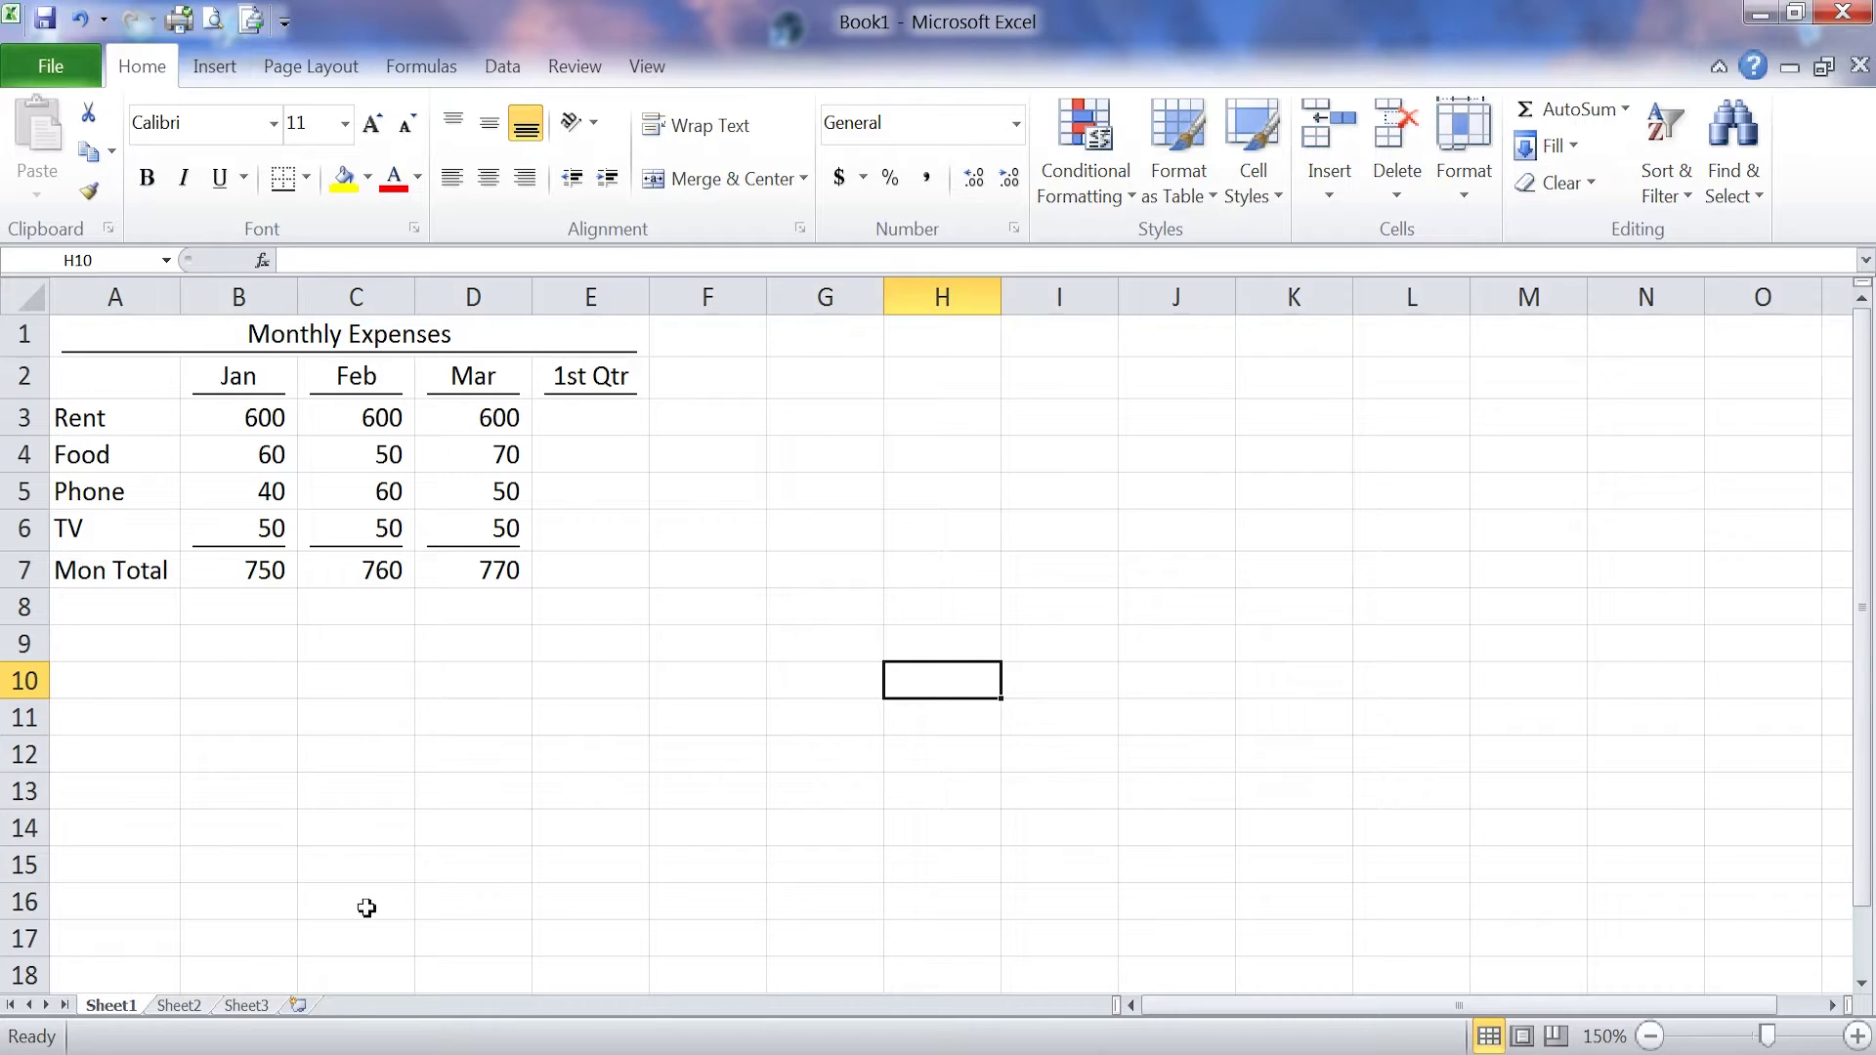
# Step: On Sheet2, define the workbook-scope name "Area1" for the range A2:D4
pyautogui.click(194, 1009)
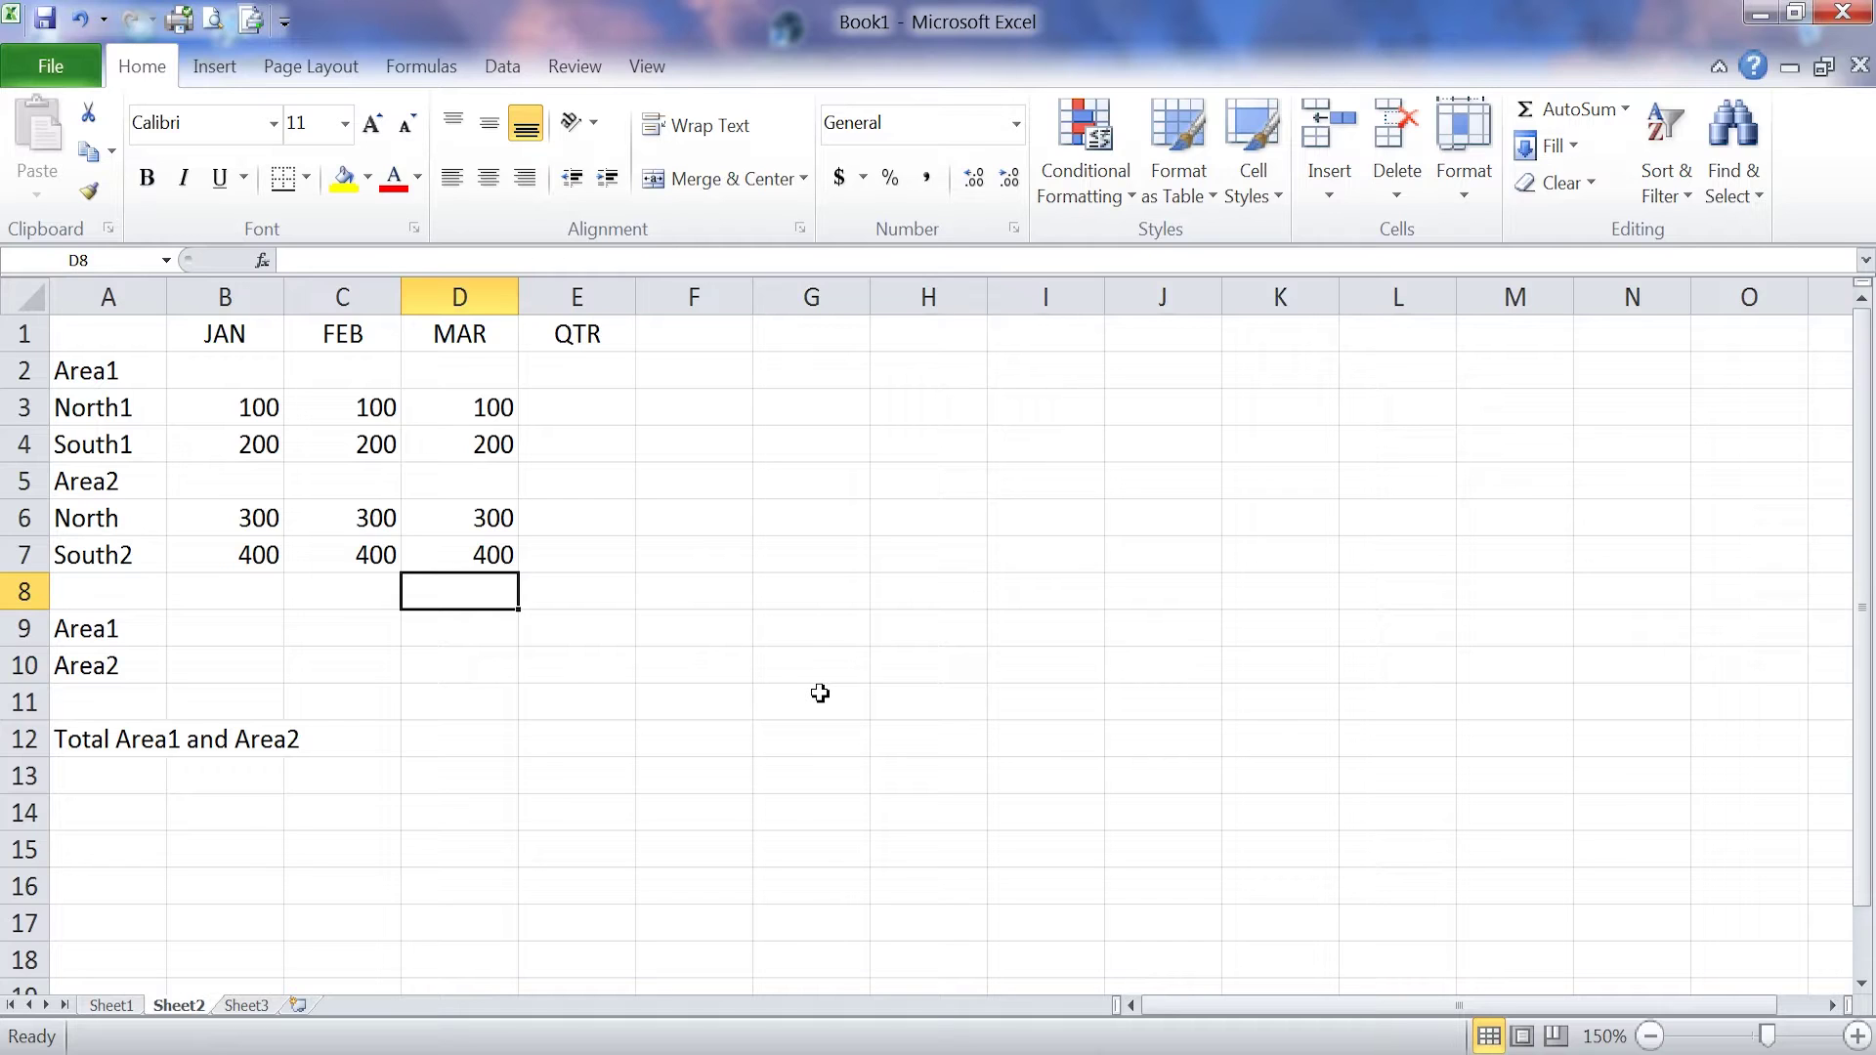
pyautogui.click(225, 630)
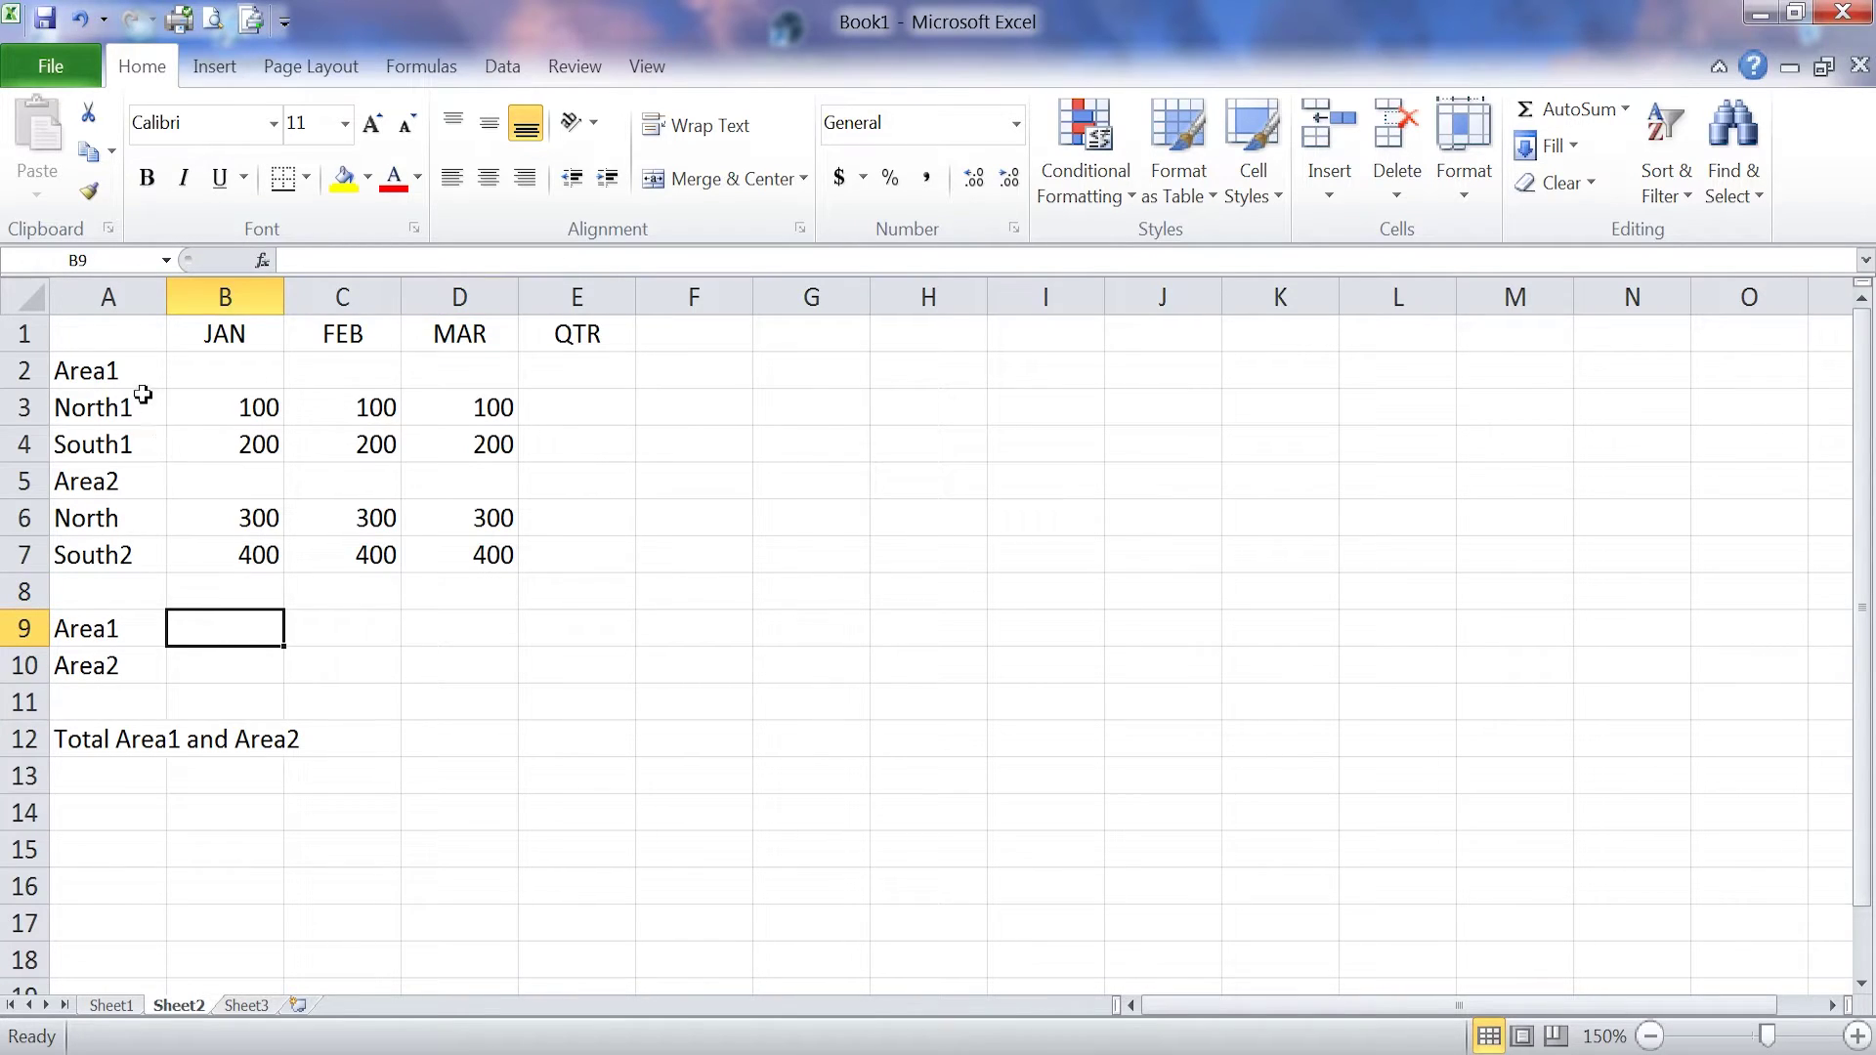
pyautogui.moveTo(151, 379); pyautogui.dragTo(407, 446)
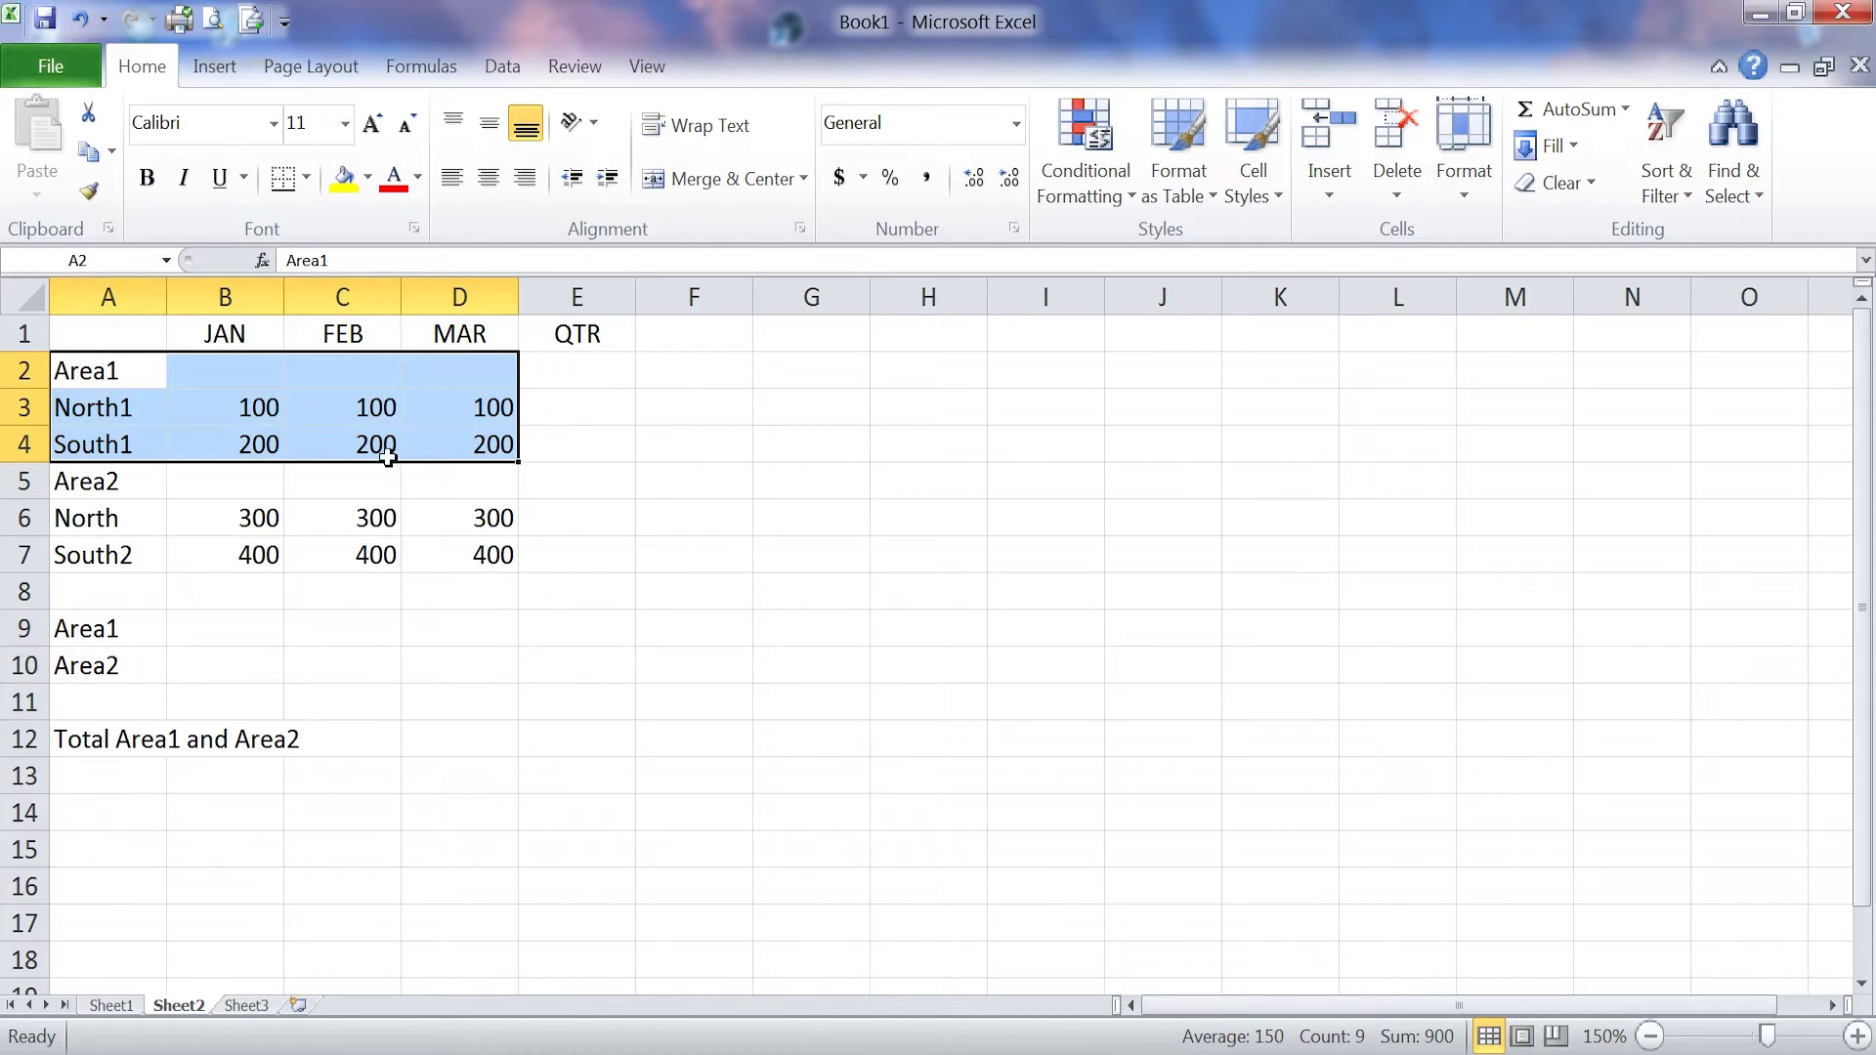
pyautogui.click(426, 65)
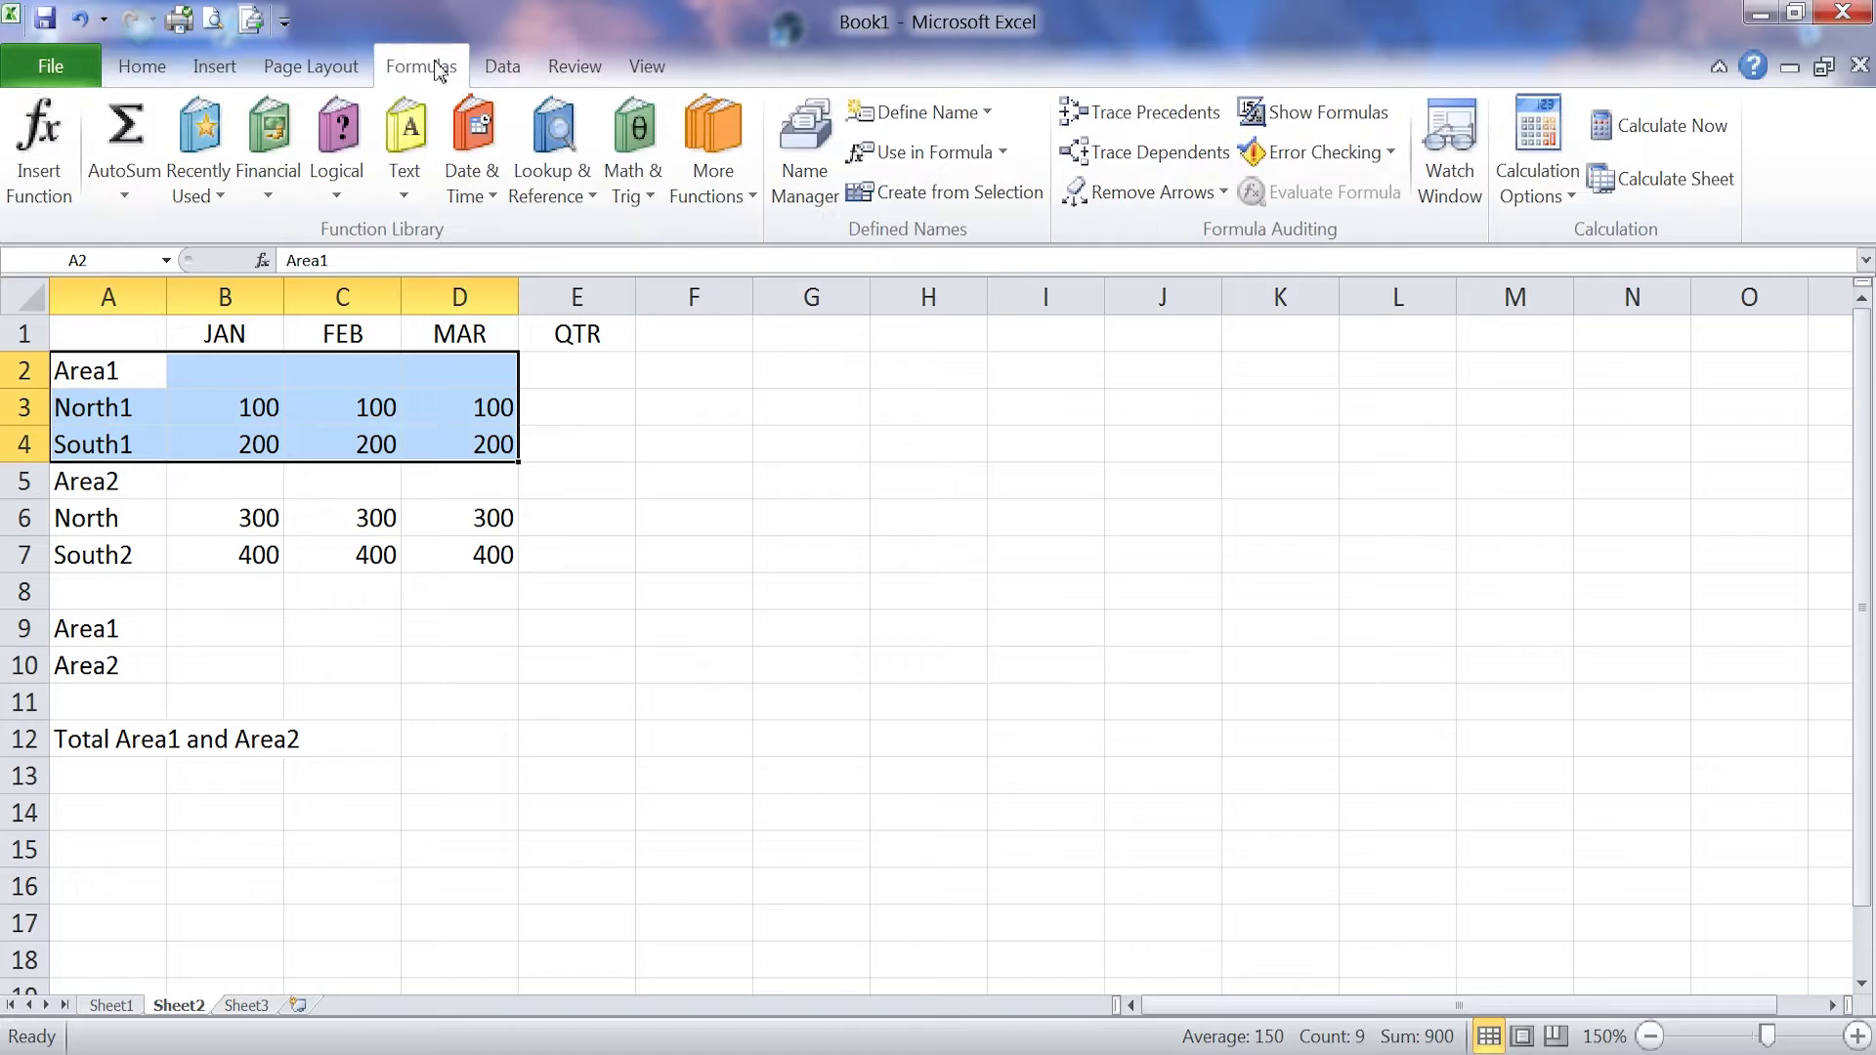
pyautogui.click(948, 112)
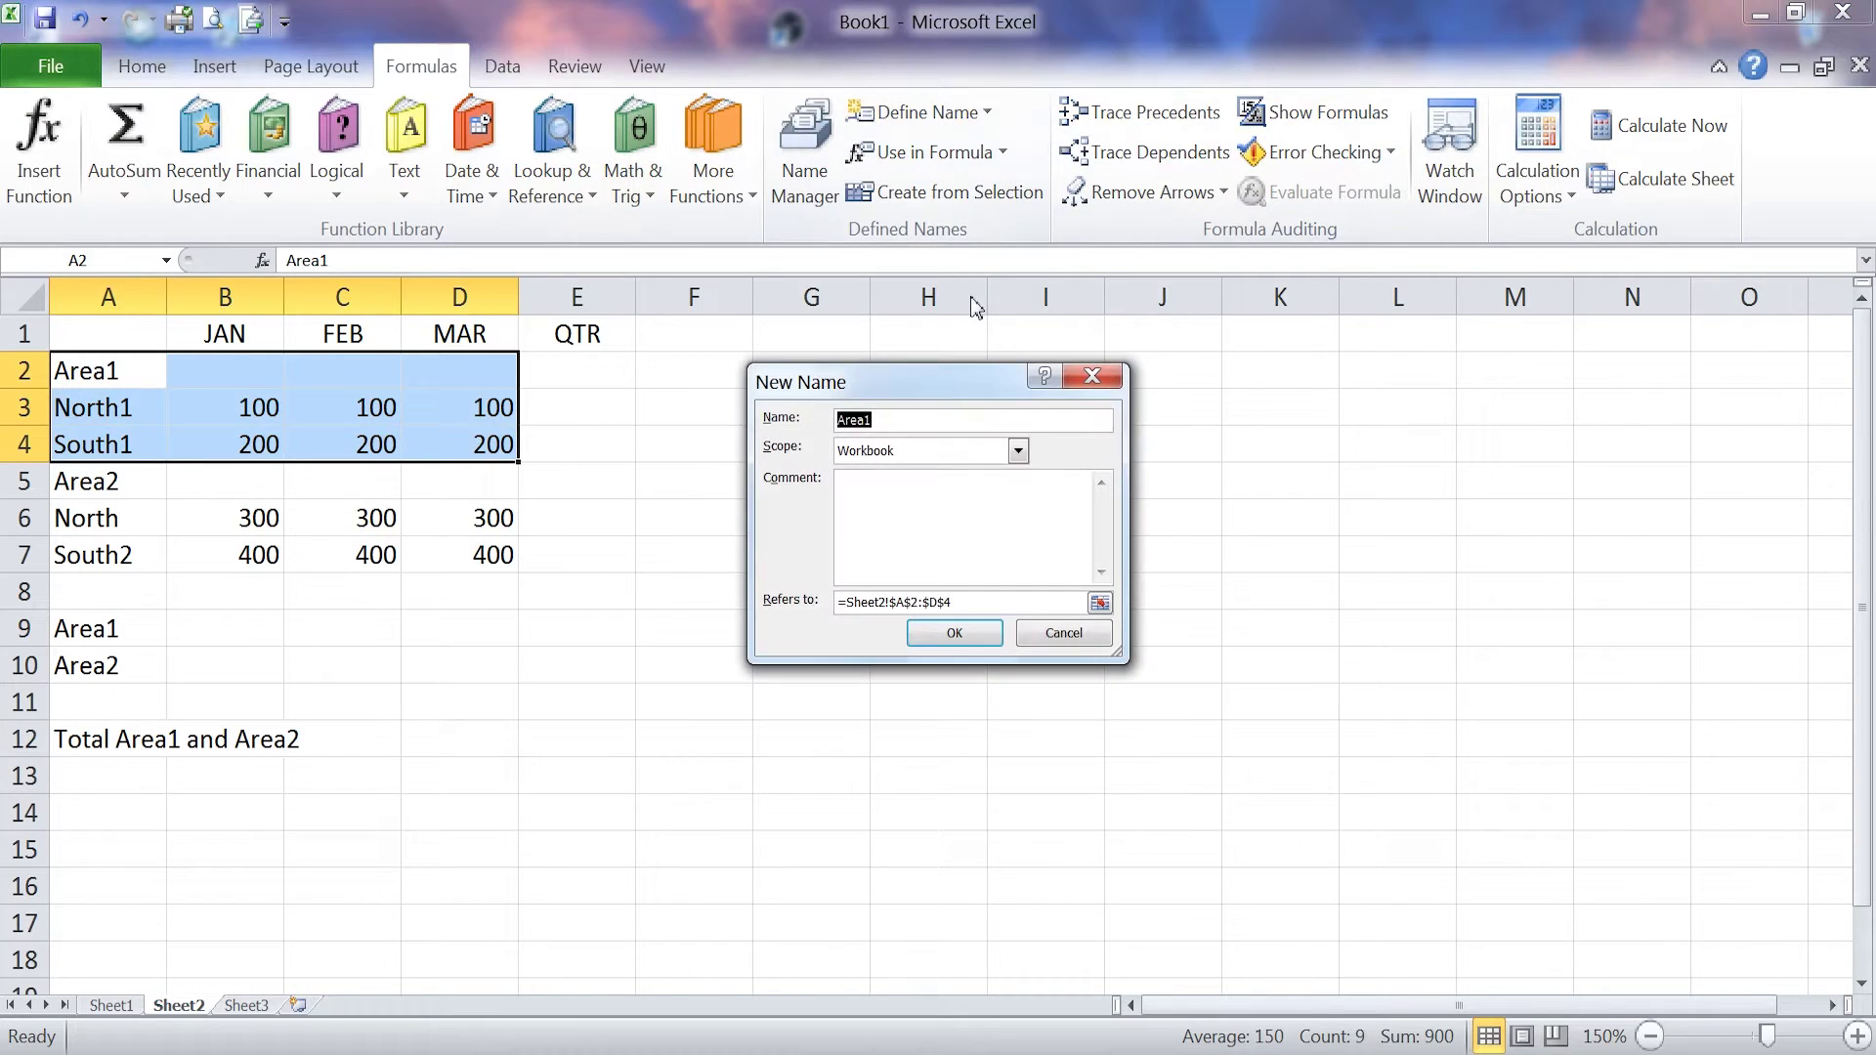
pyautogui.click(952, 633)
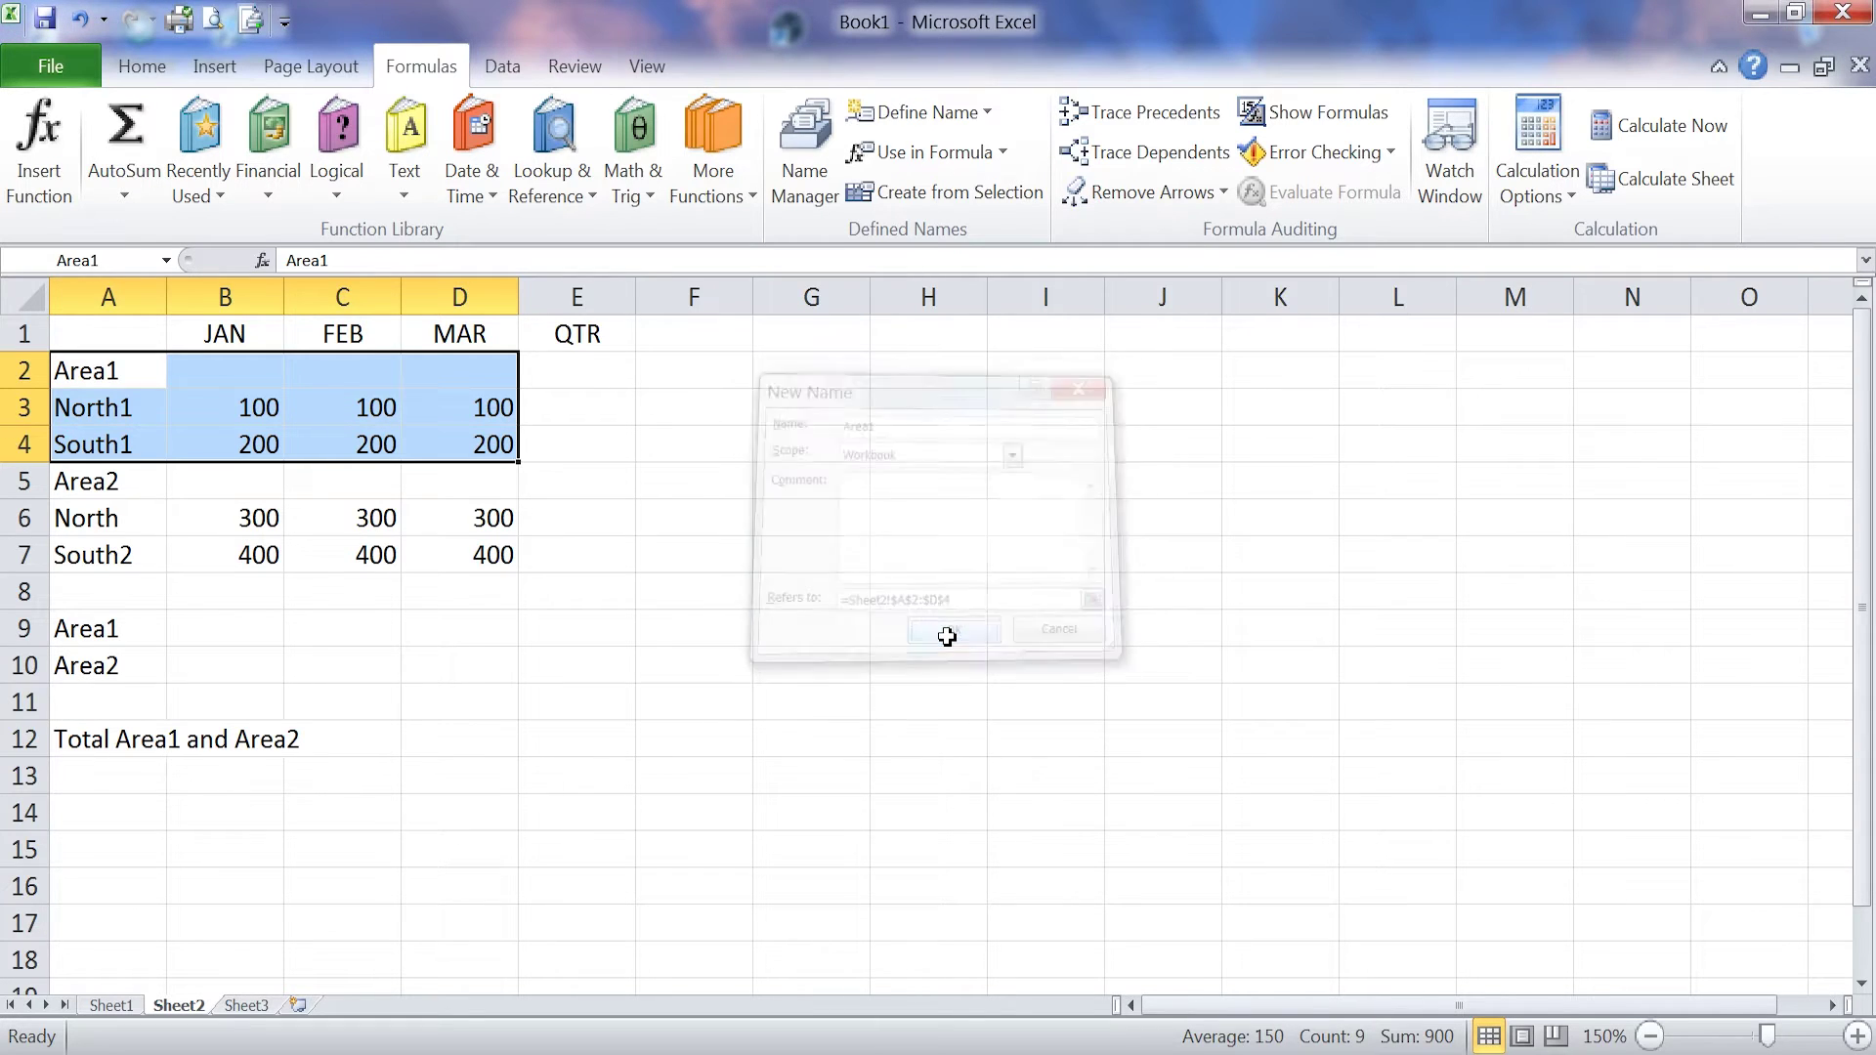
# Step: Enter the formula =sum(area1) in B9 to total the first area with its named range
pyautogui.click(252, 631)
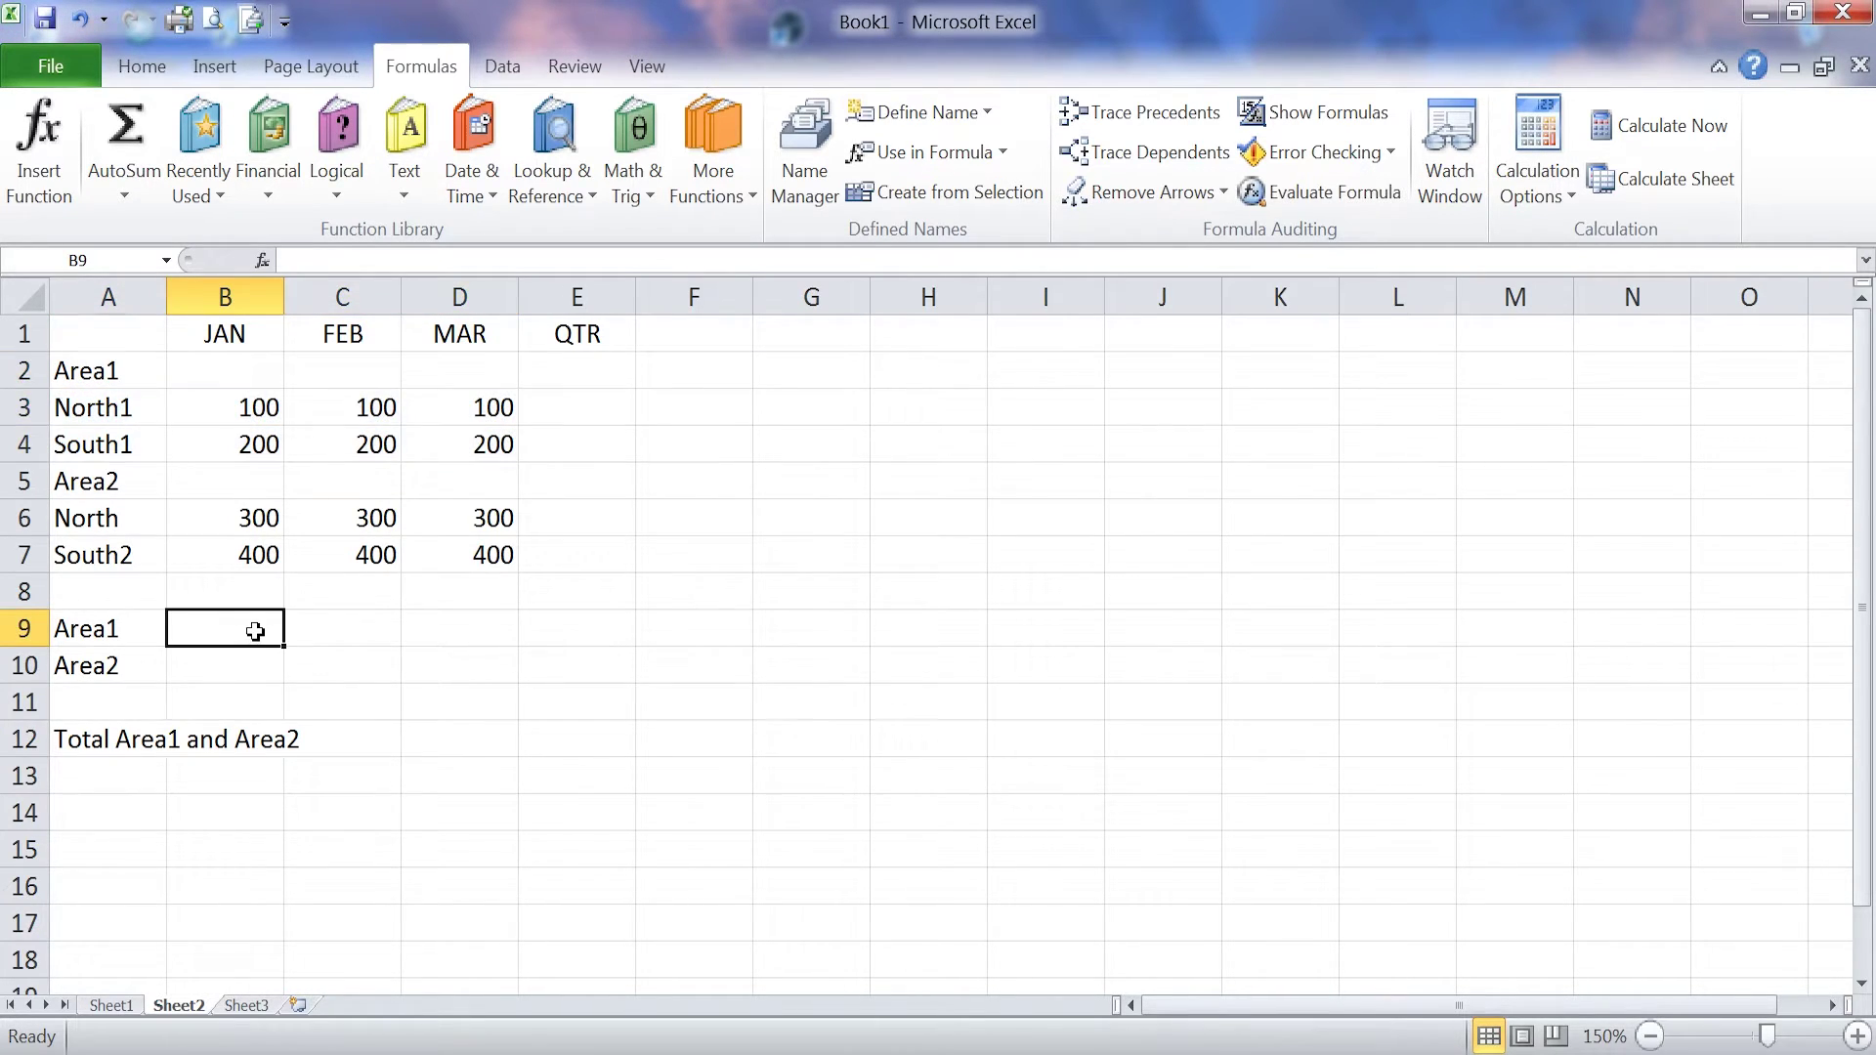
pyautogui.write('=sum(')
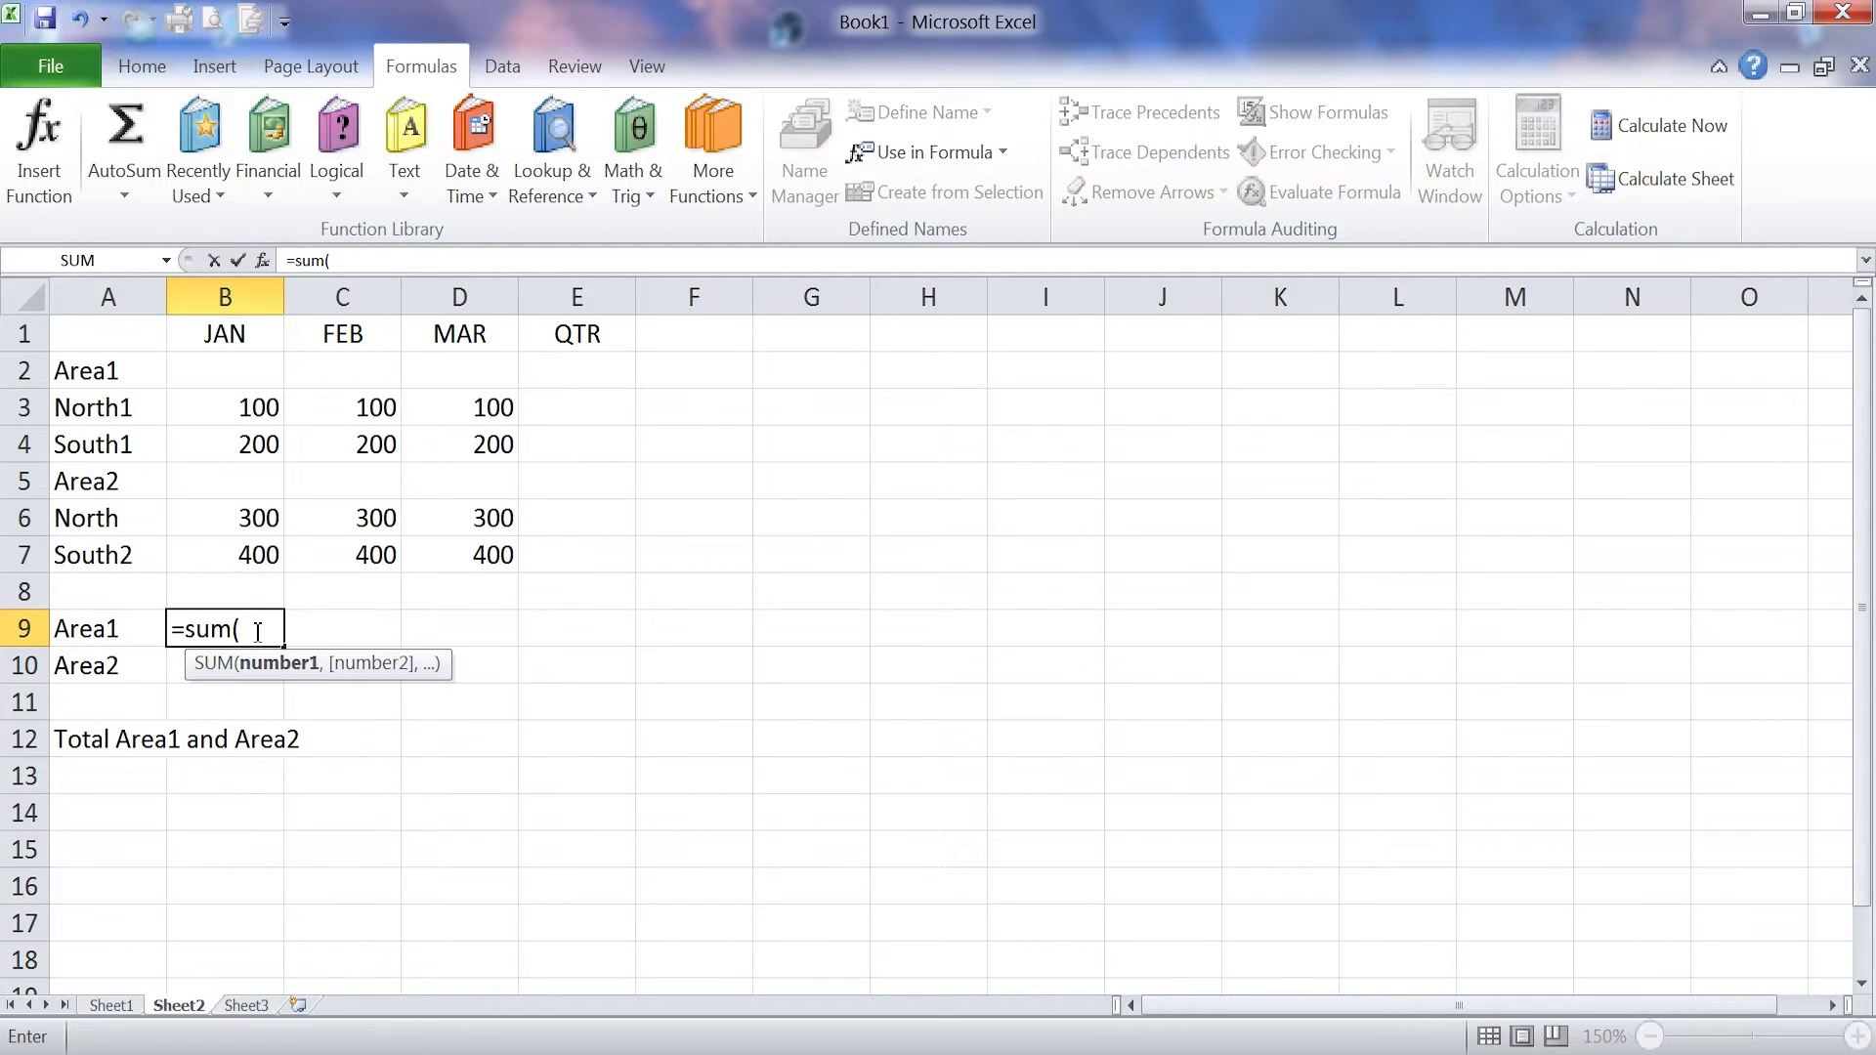
pyautogui.write('area')
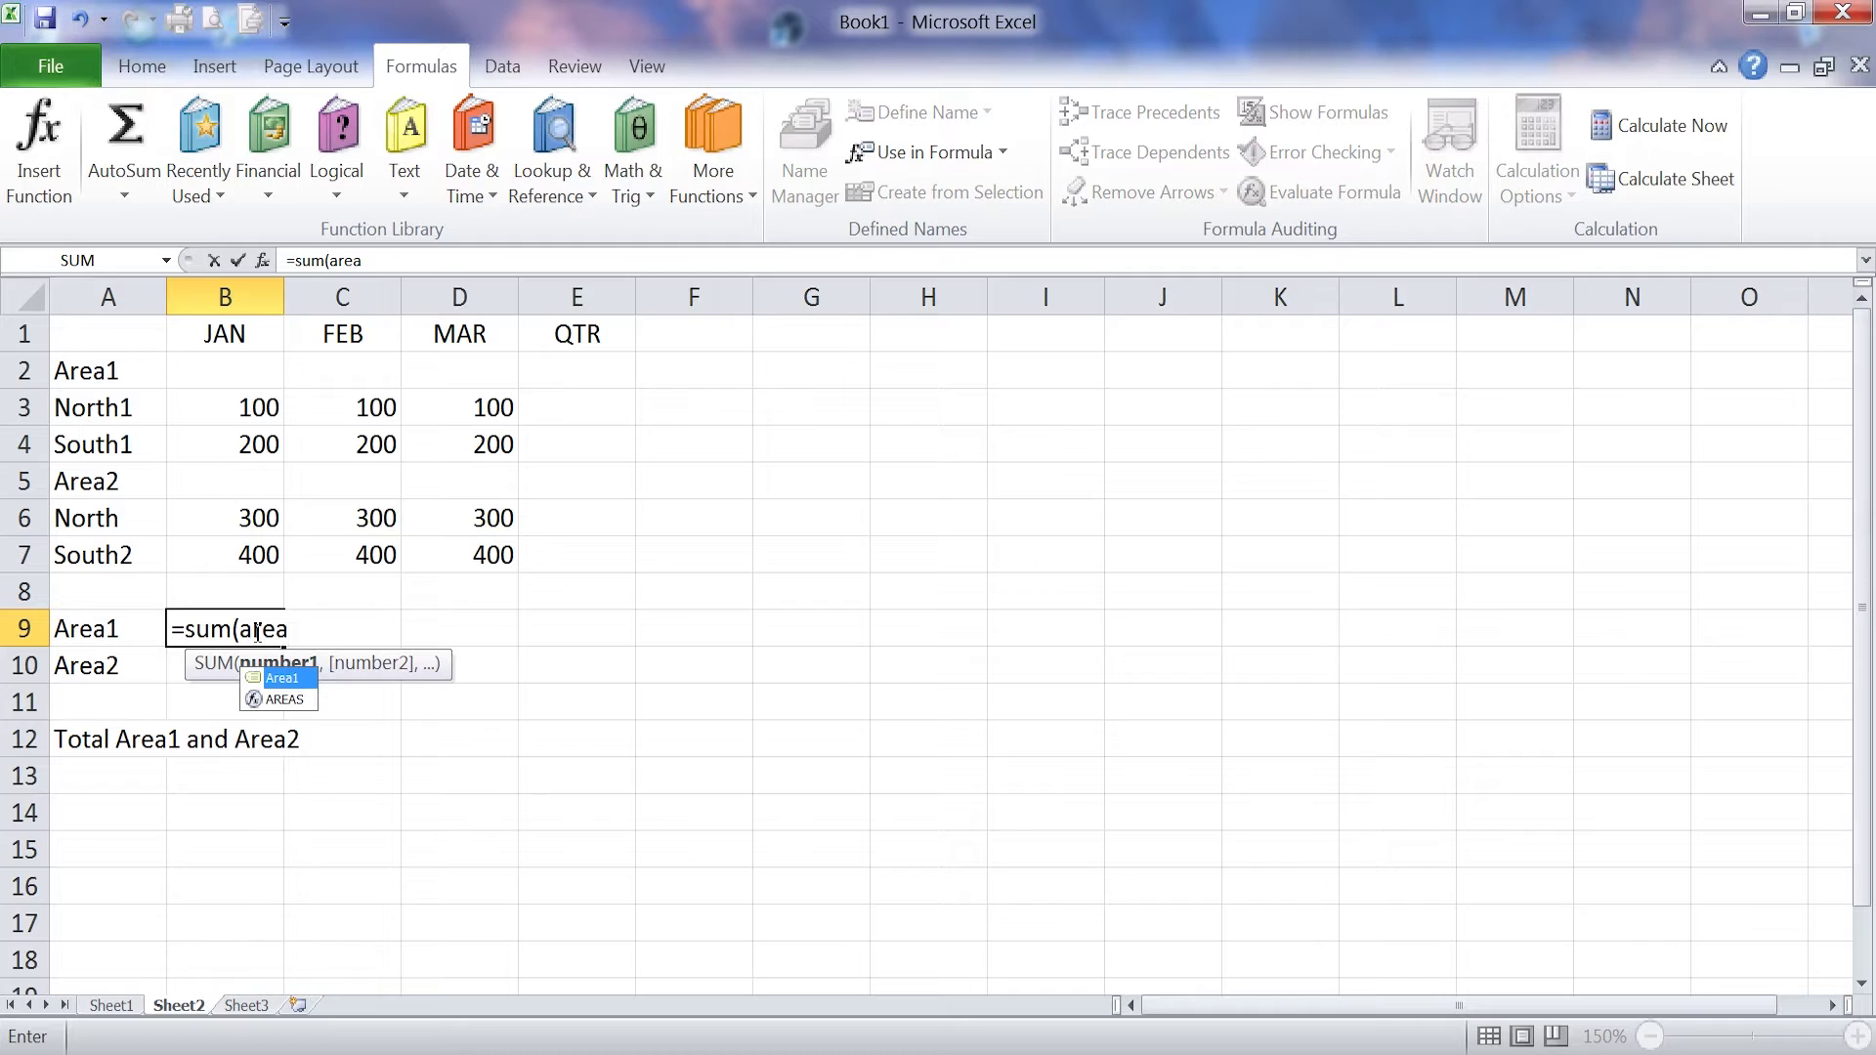
pyautogui.write('1)')
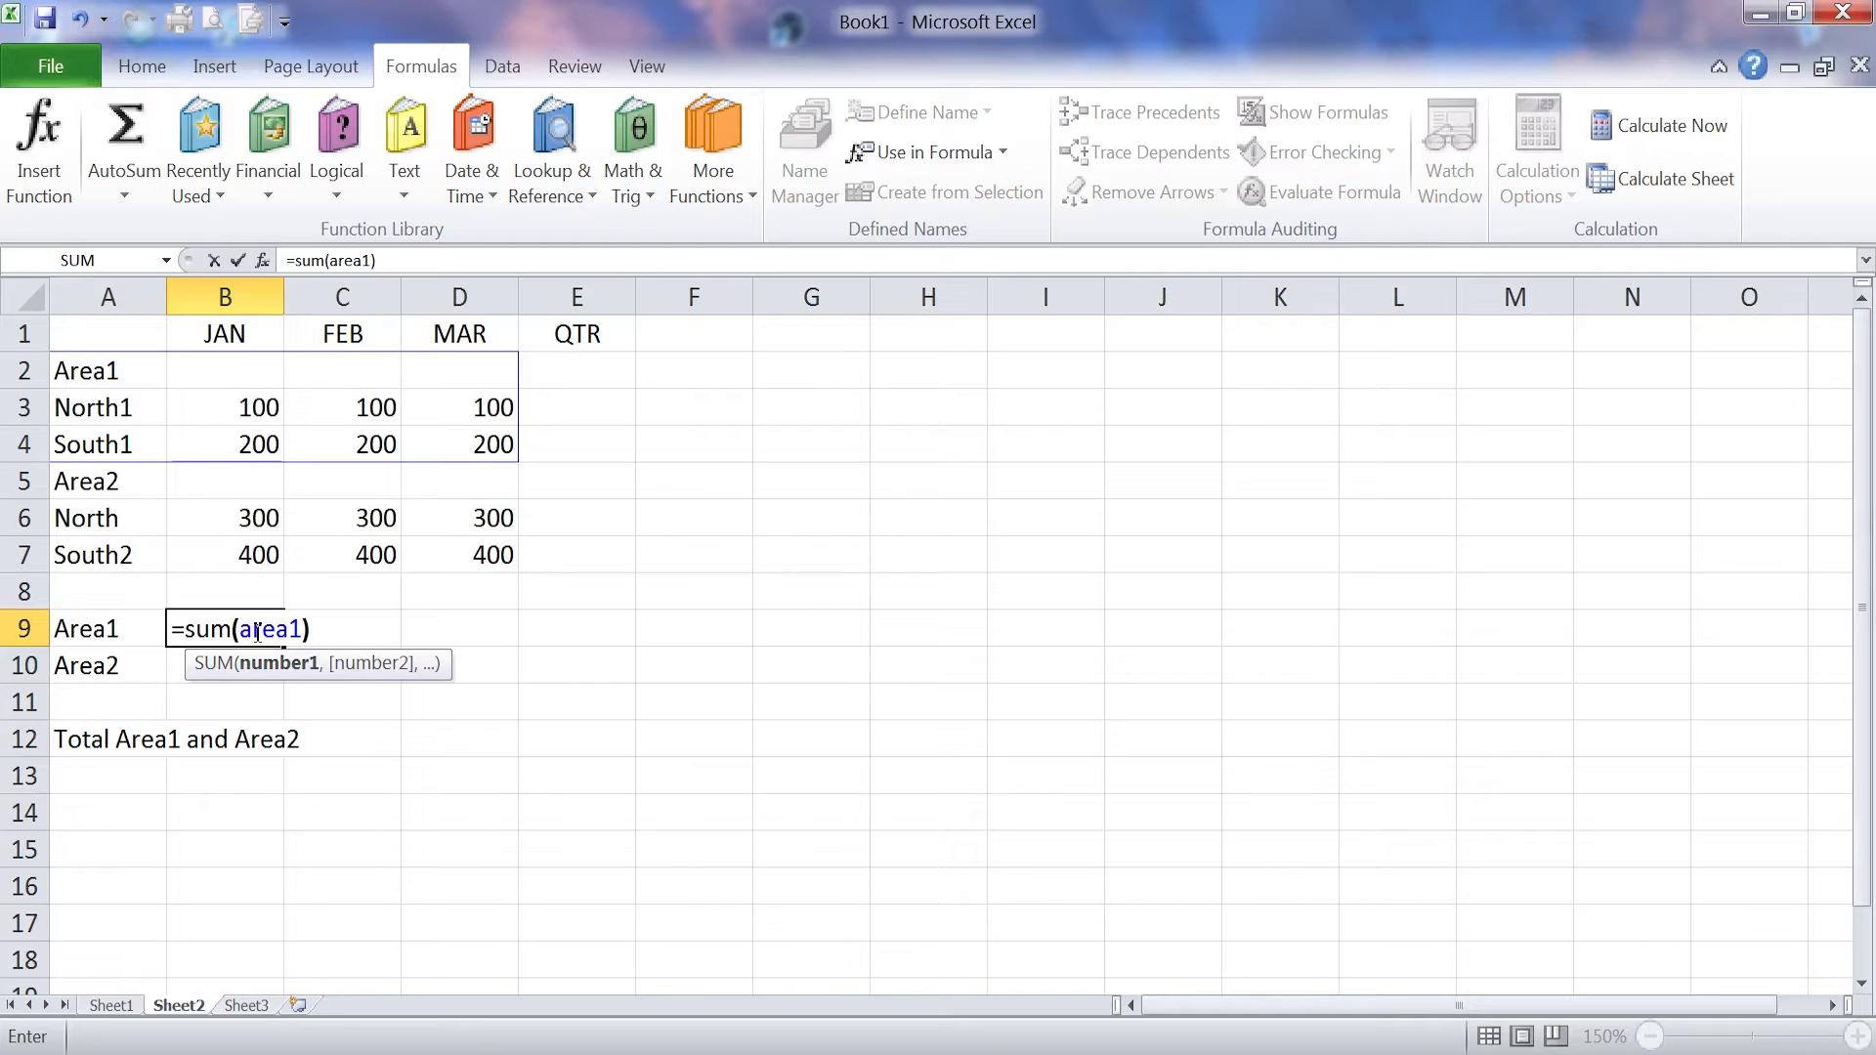
pyautogui.press('Return')
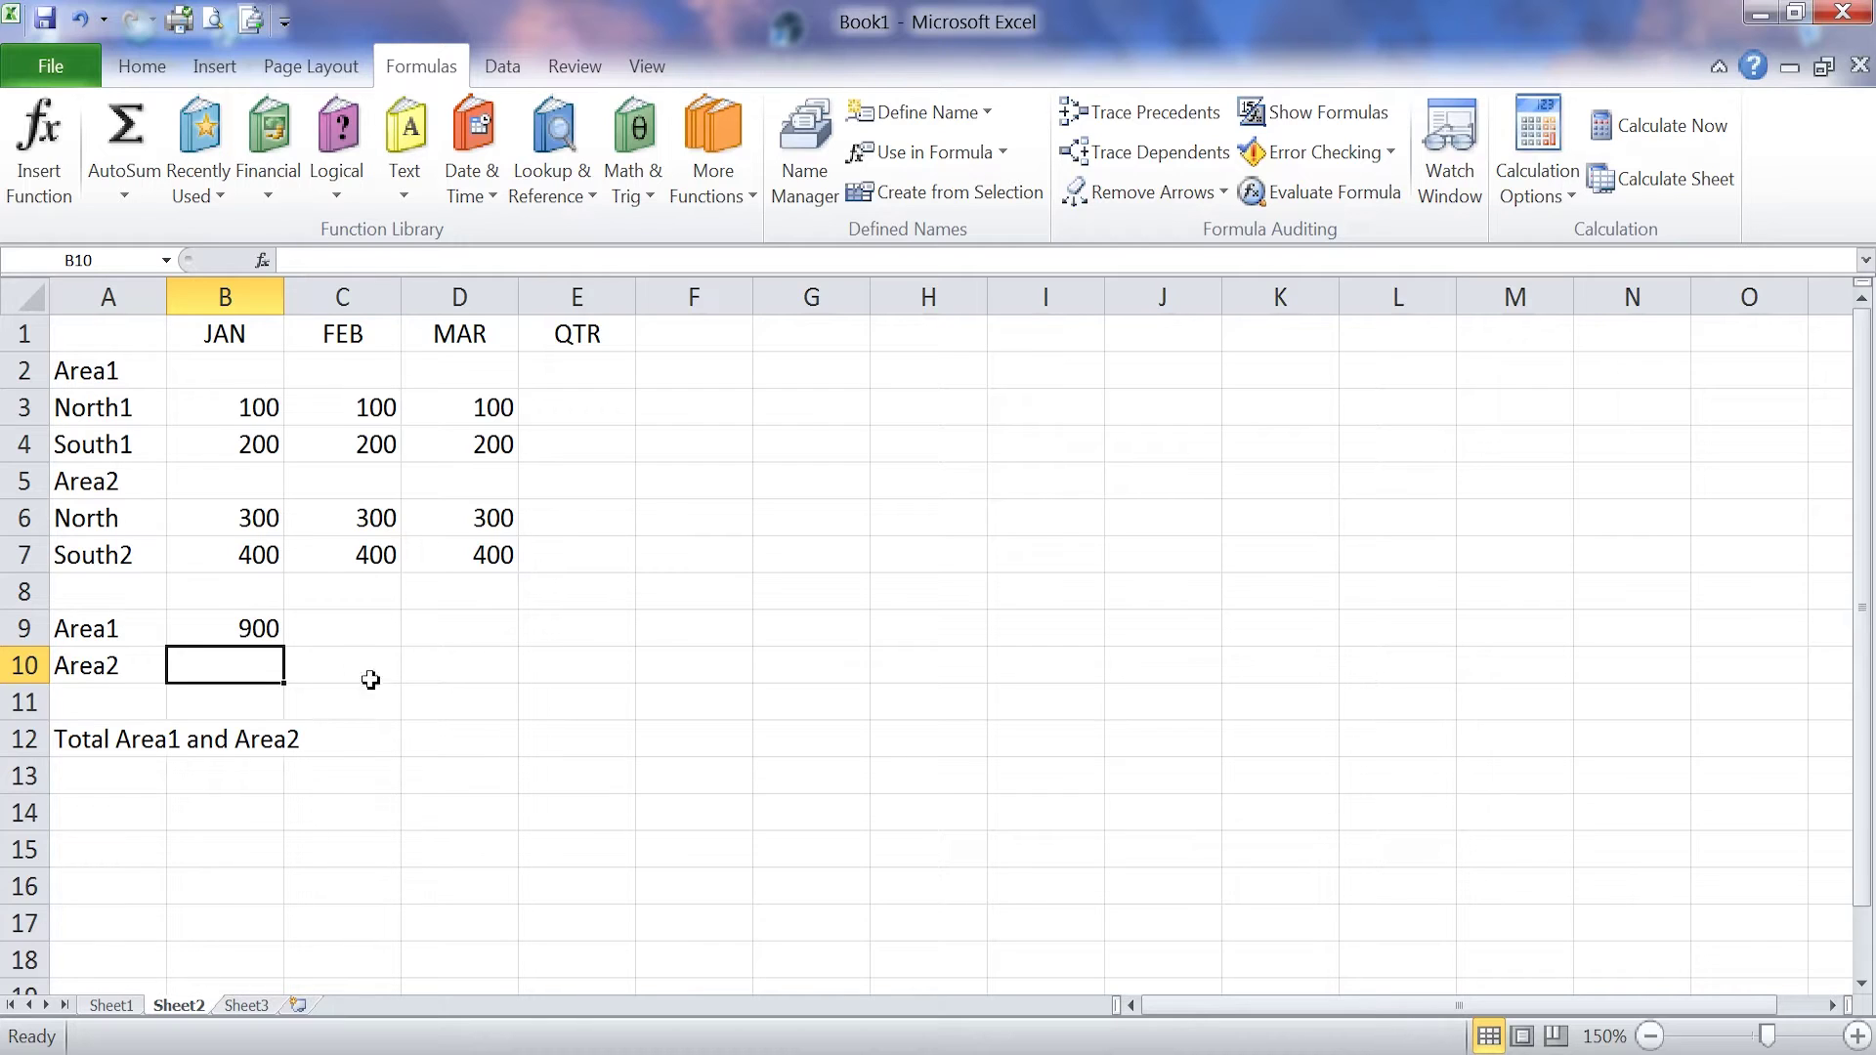
# Step: Define the workbook-scope name "Area2" for the range A5:D7 on Sheet2
pyautogui.moveTo(102, 489); pyautogui.dragTo(489, 557)
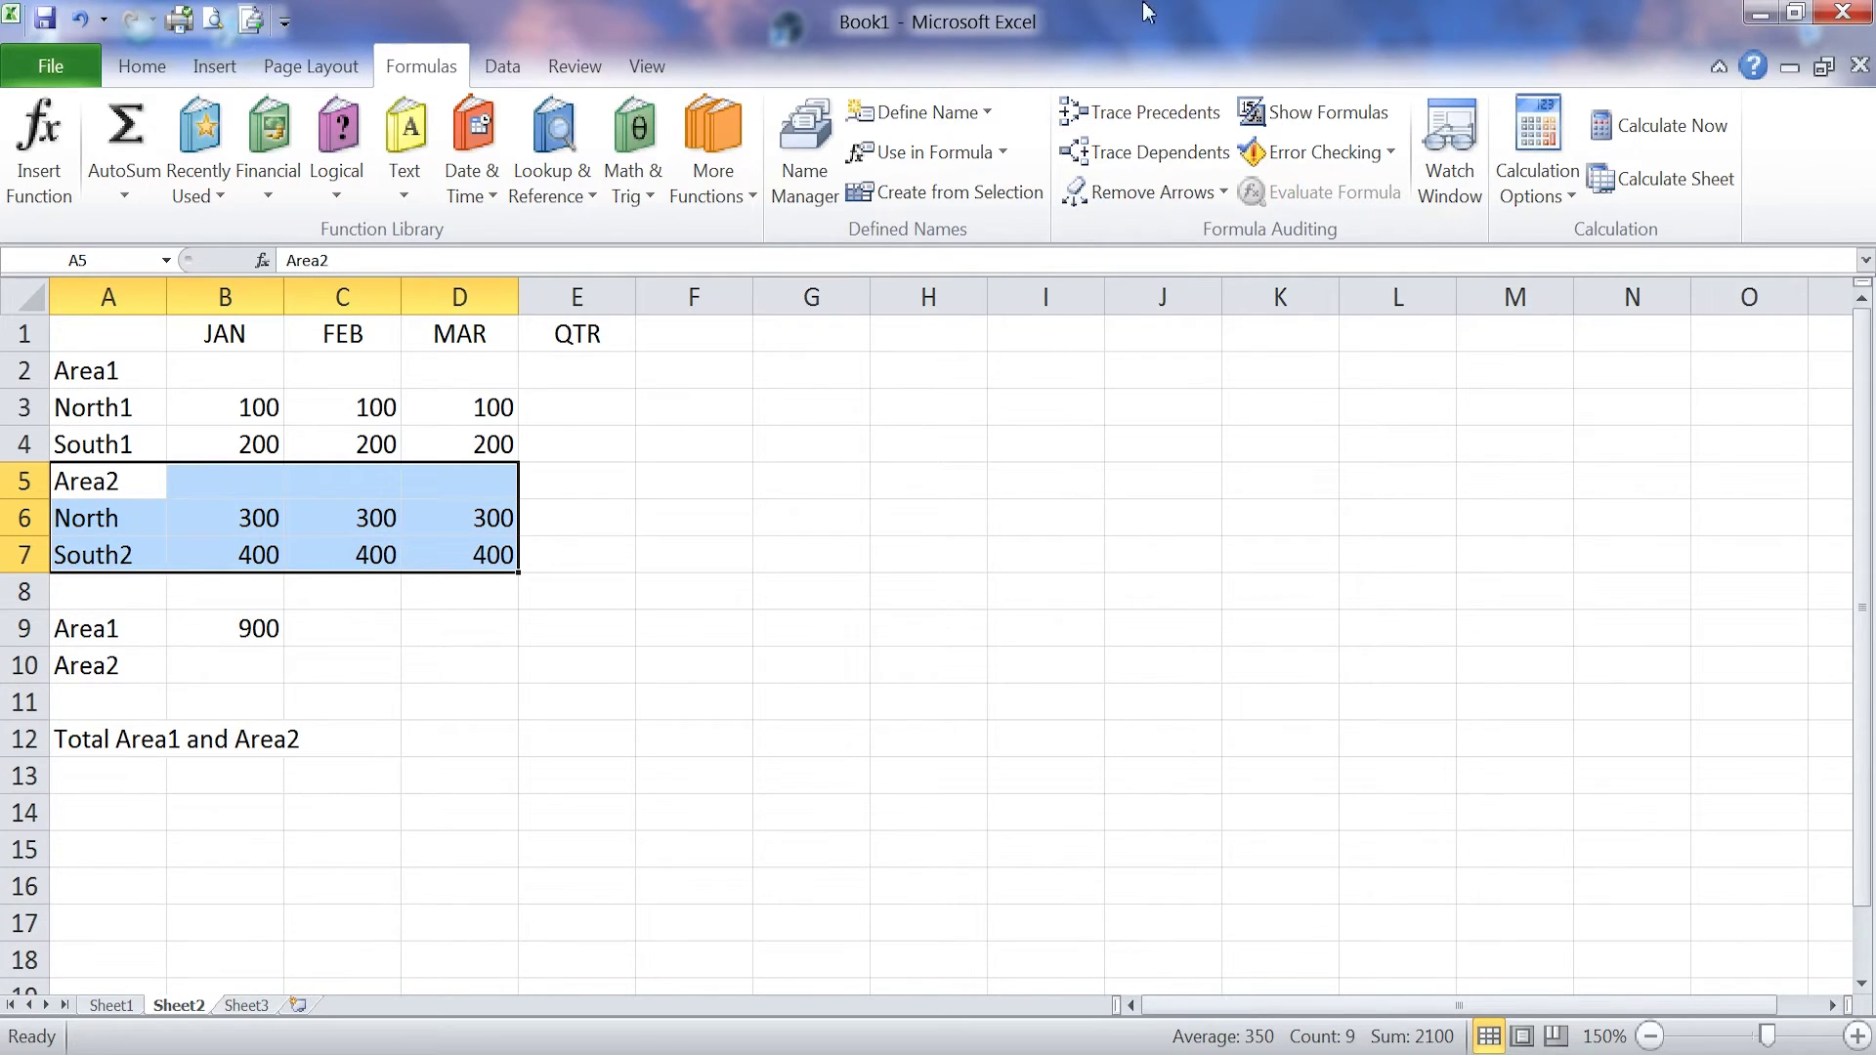
pyautogui.click(953, 112)
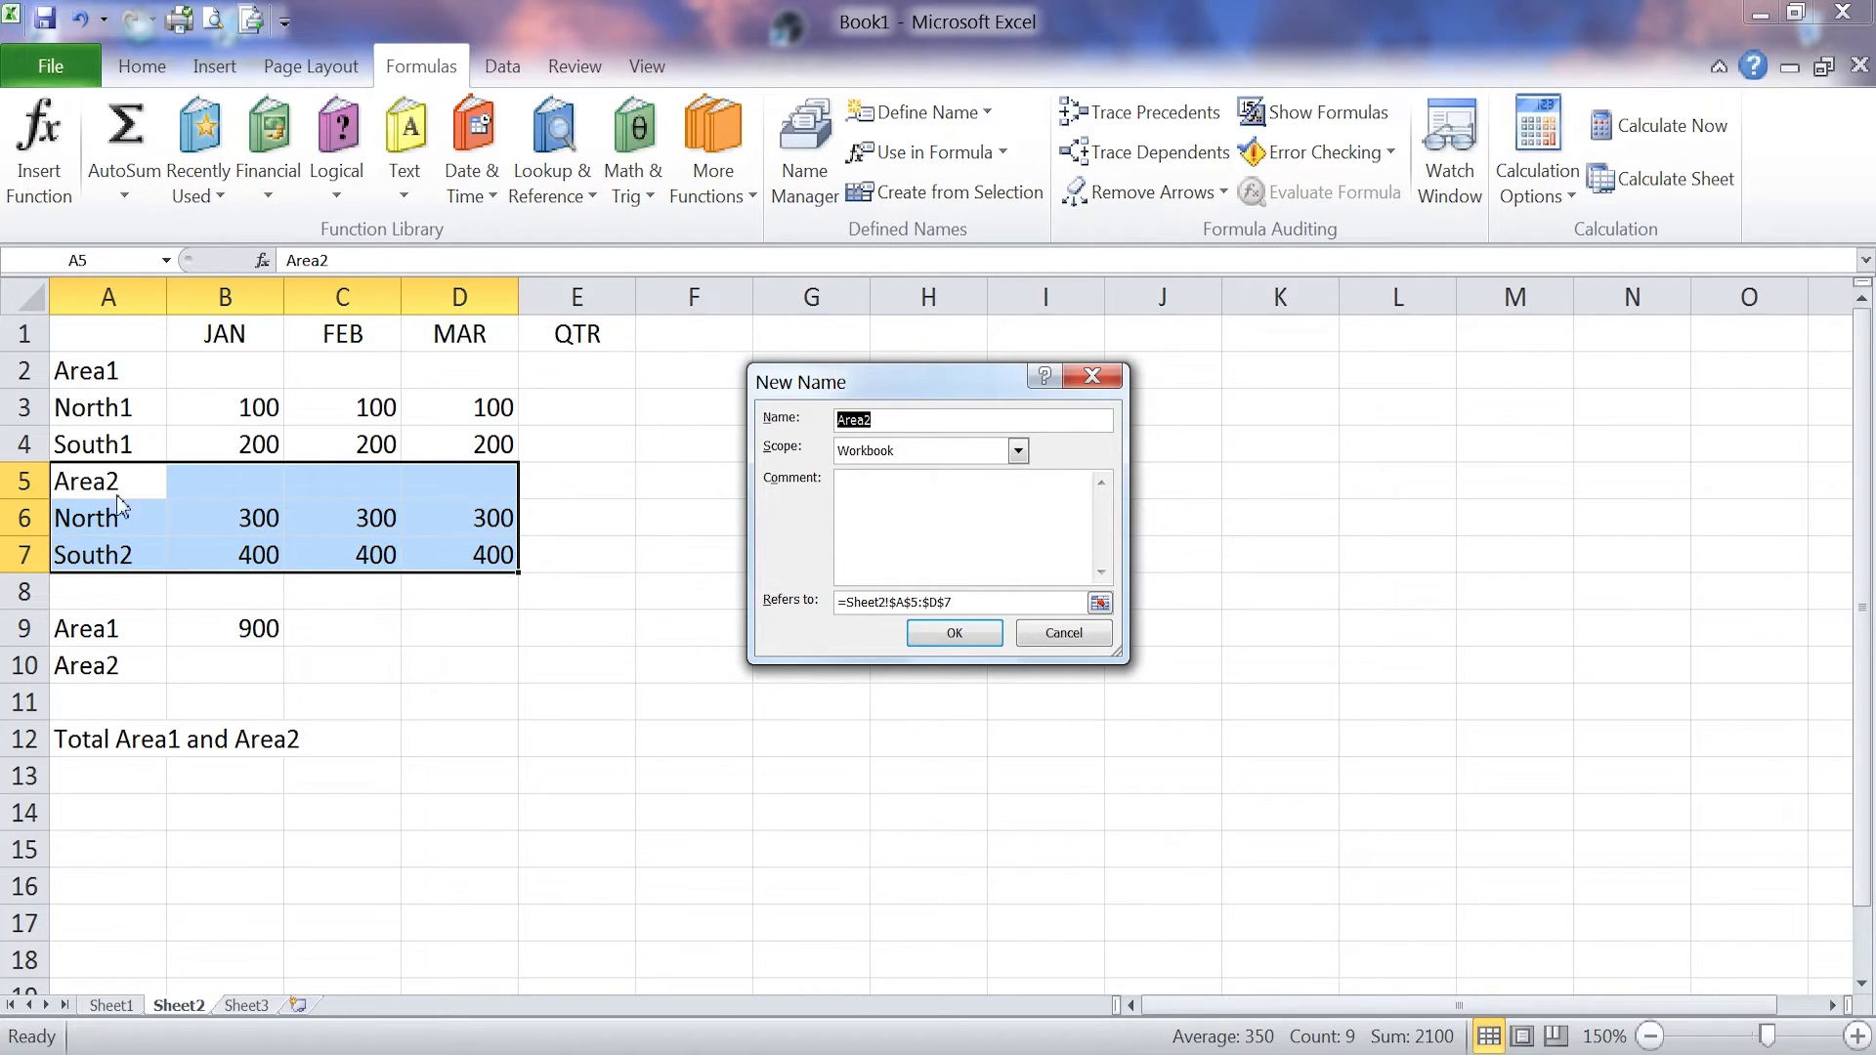
pyautogui.click(933, 635)
# Step: Enter the formula =sum(area2) in B10 to total the second area with its named range
pyautogui.click(277, 657)
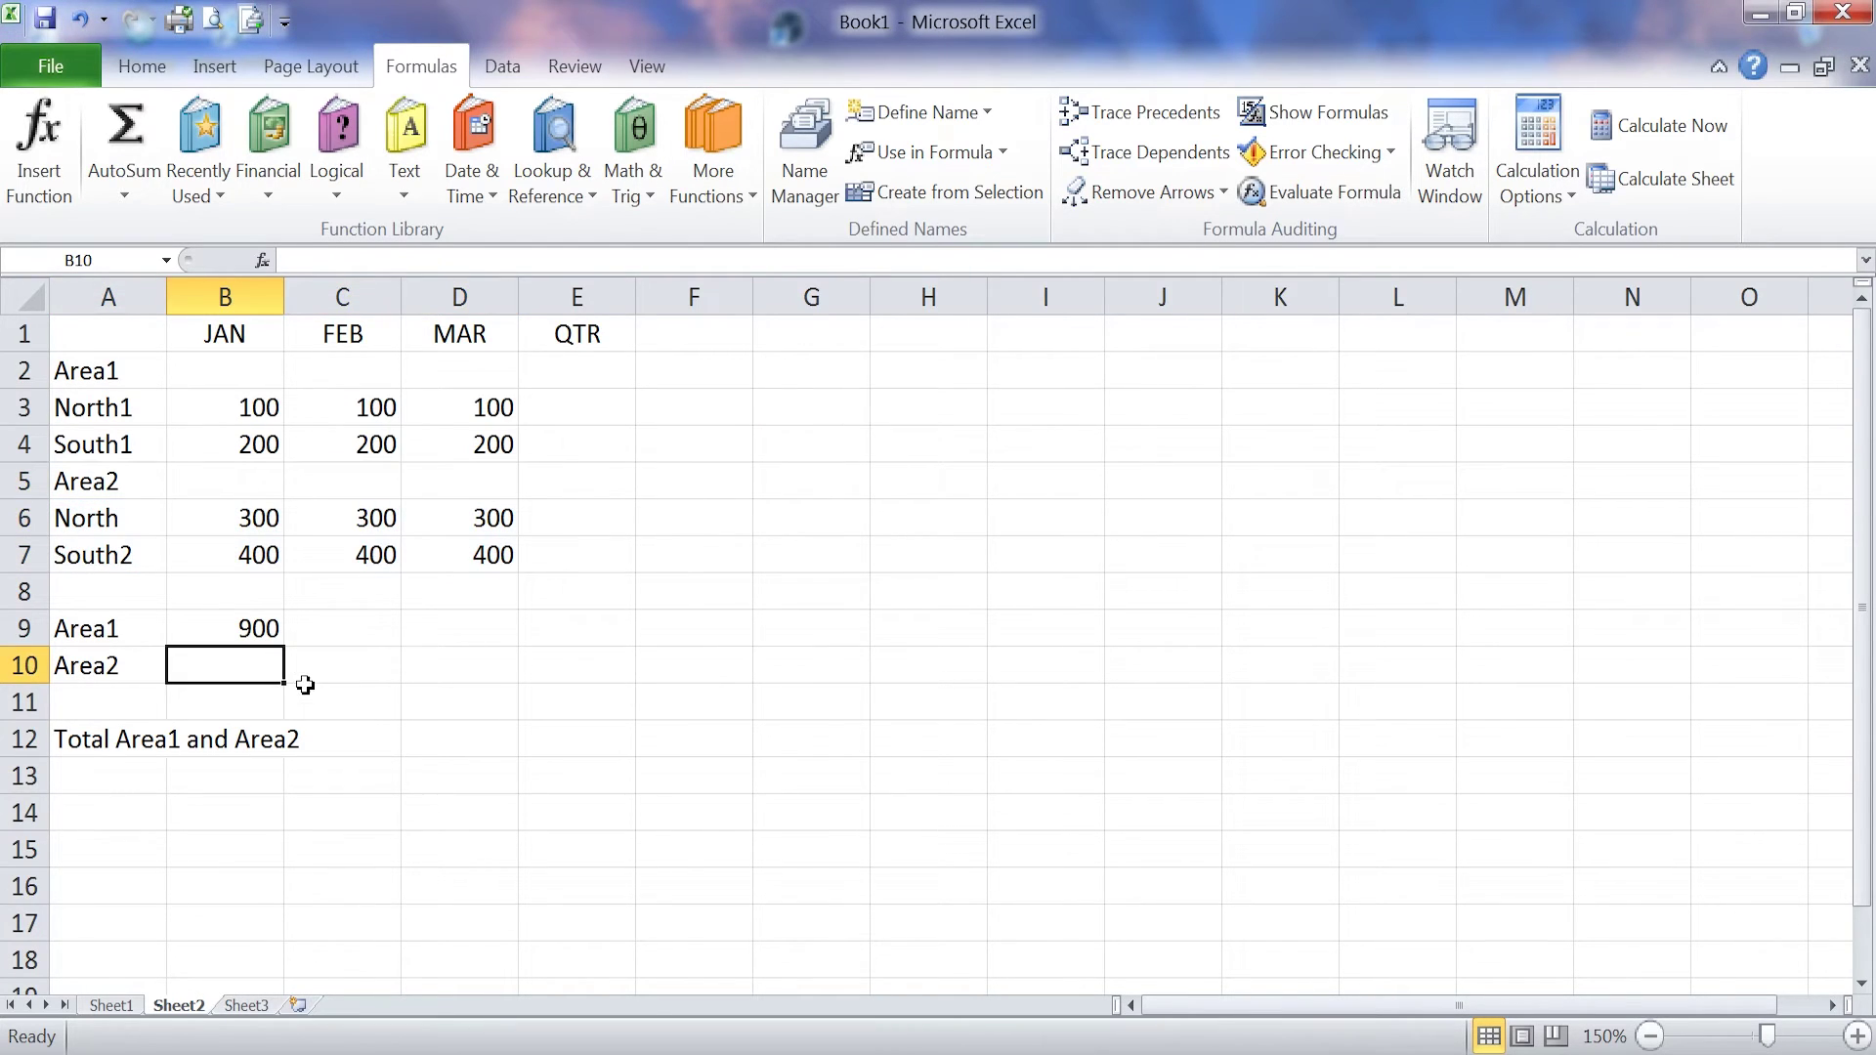
pyautogui.write('=')
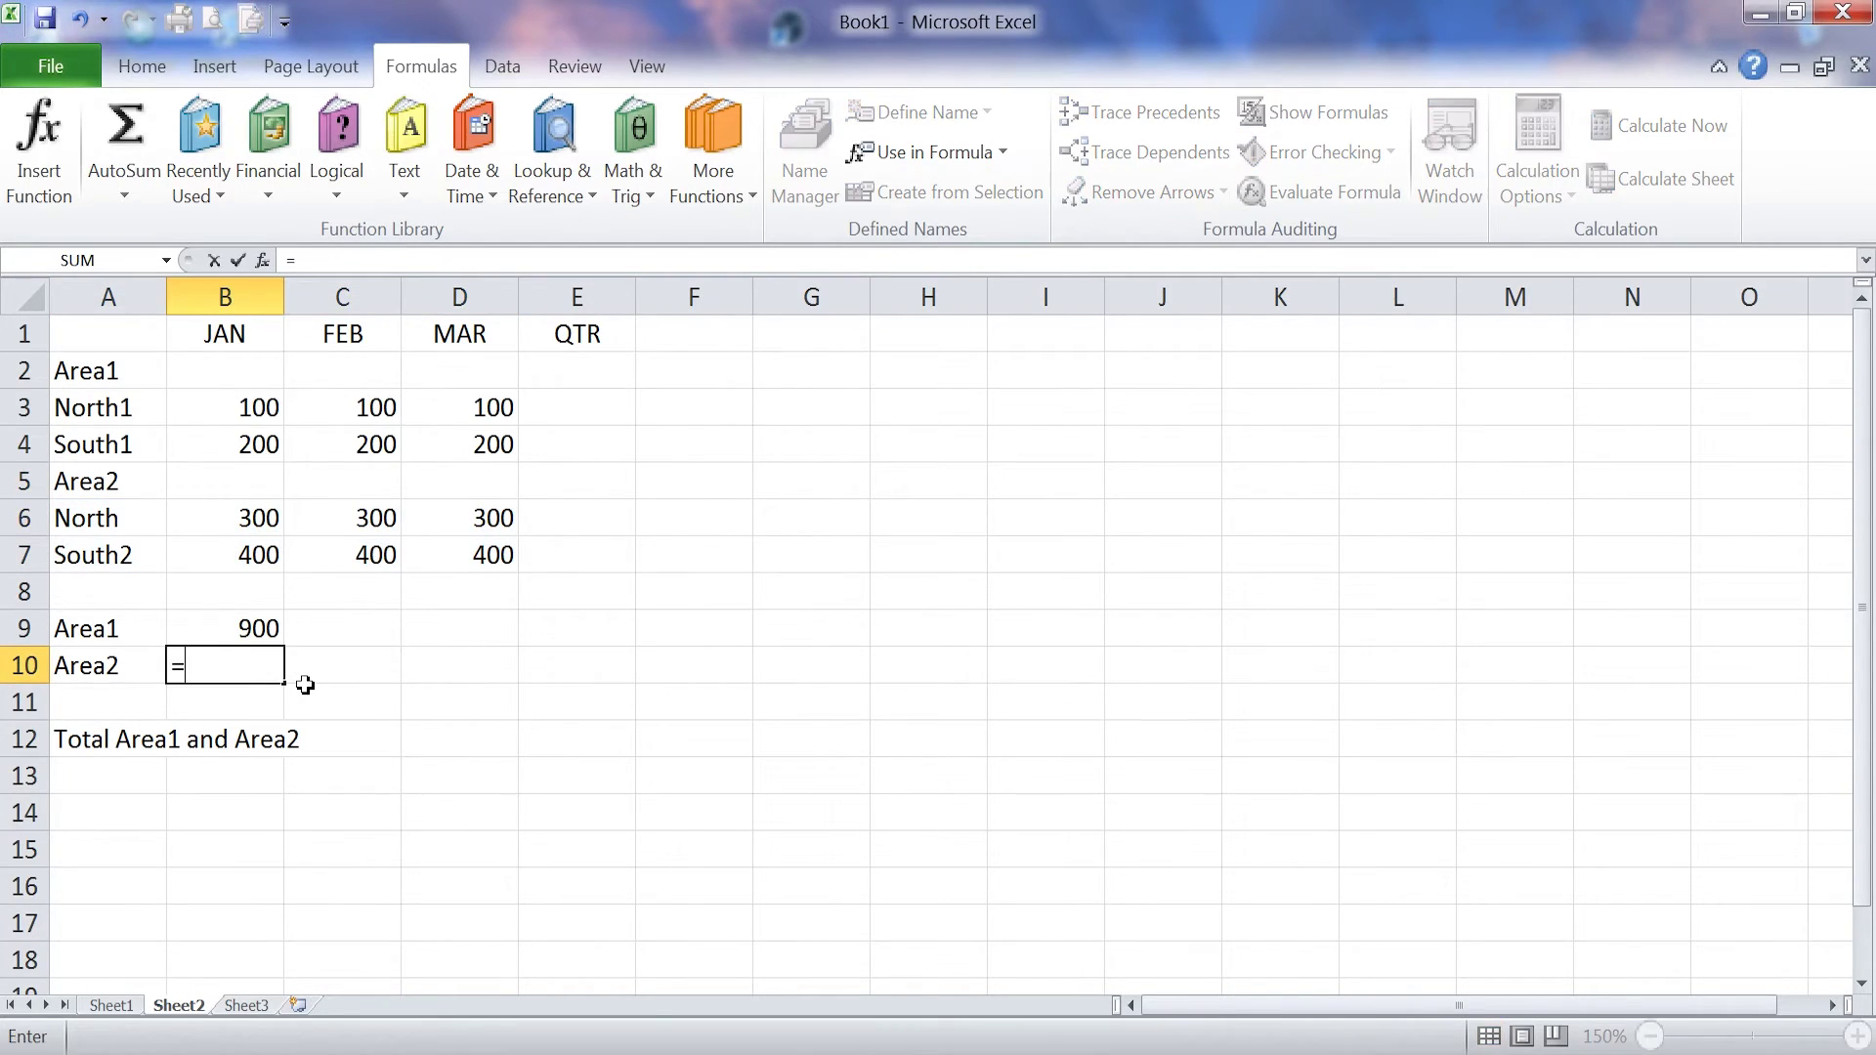
pyautogui.write('sum')
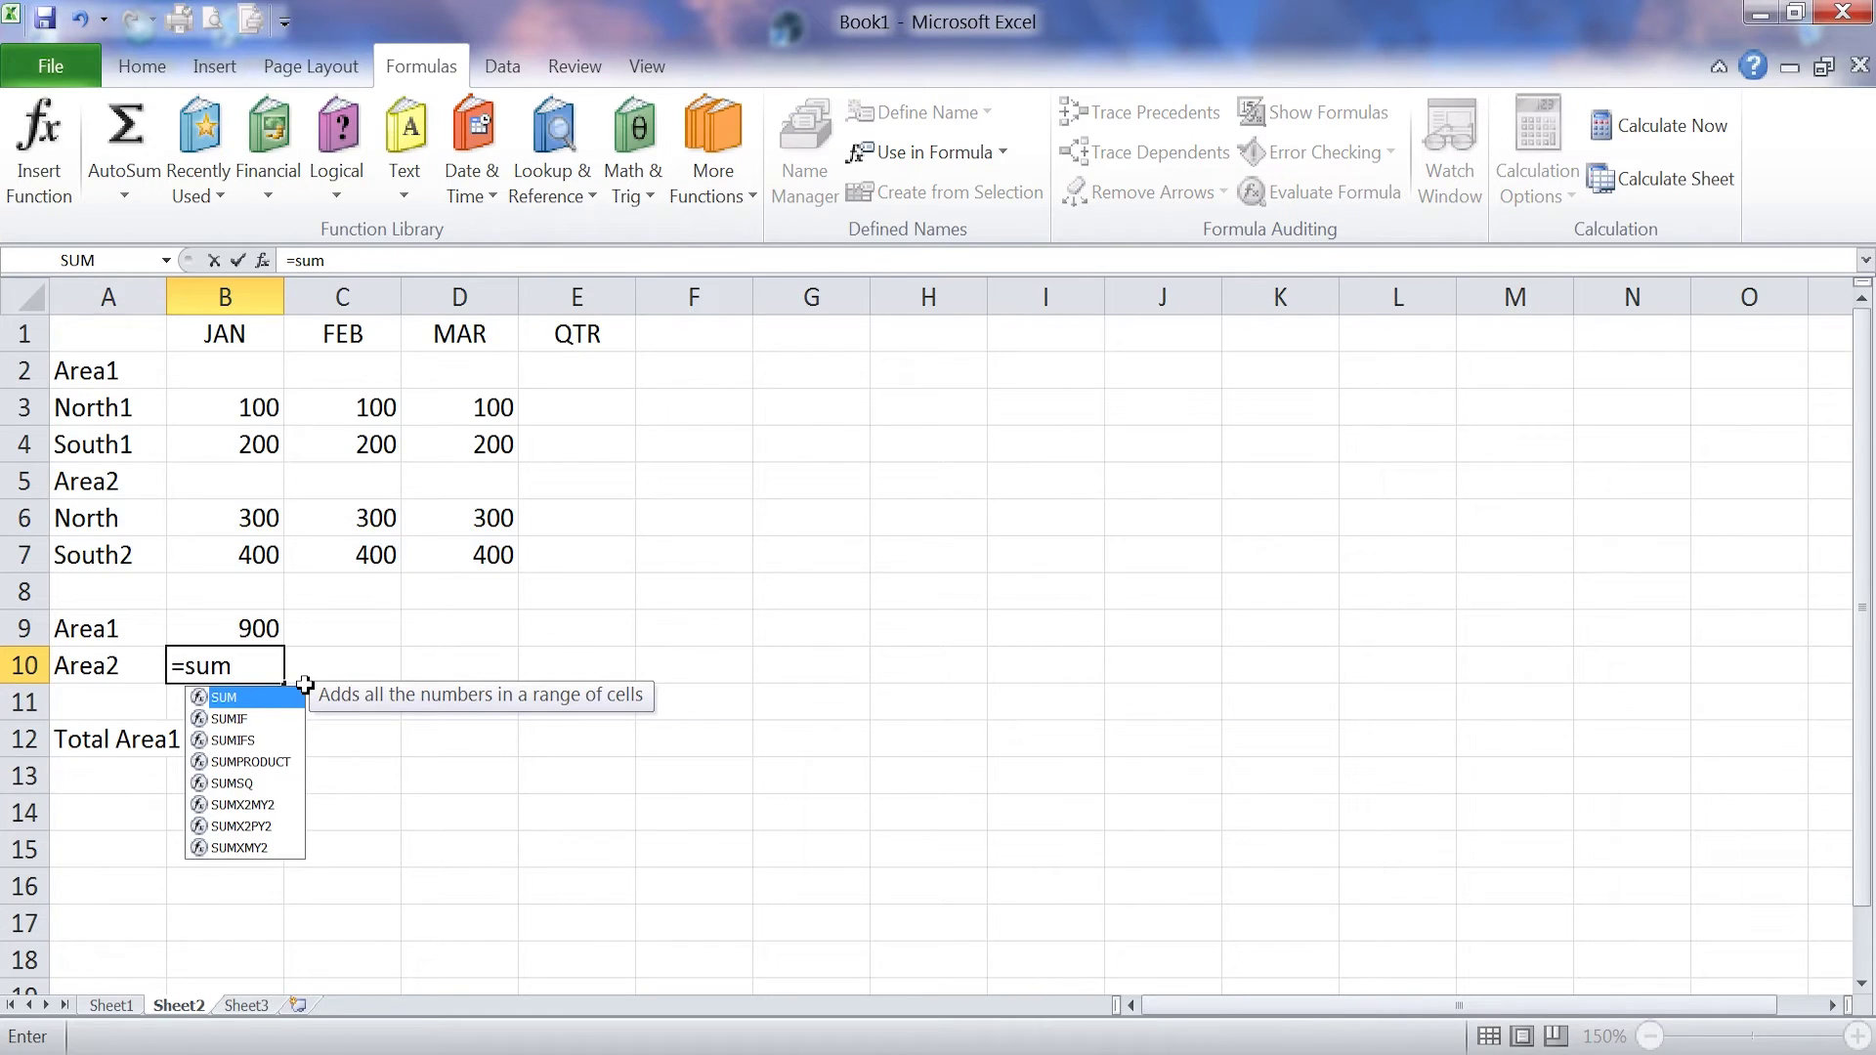
pyautogui.write('(area2')
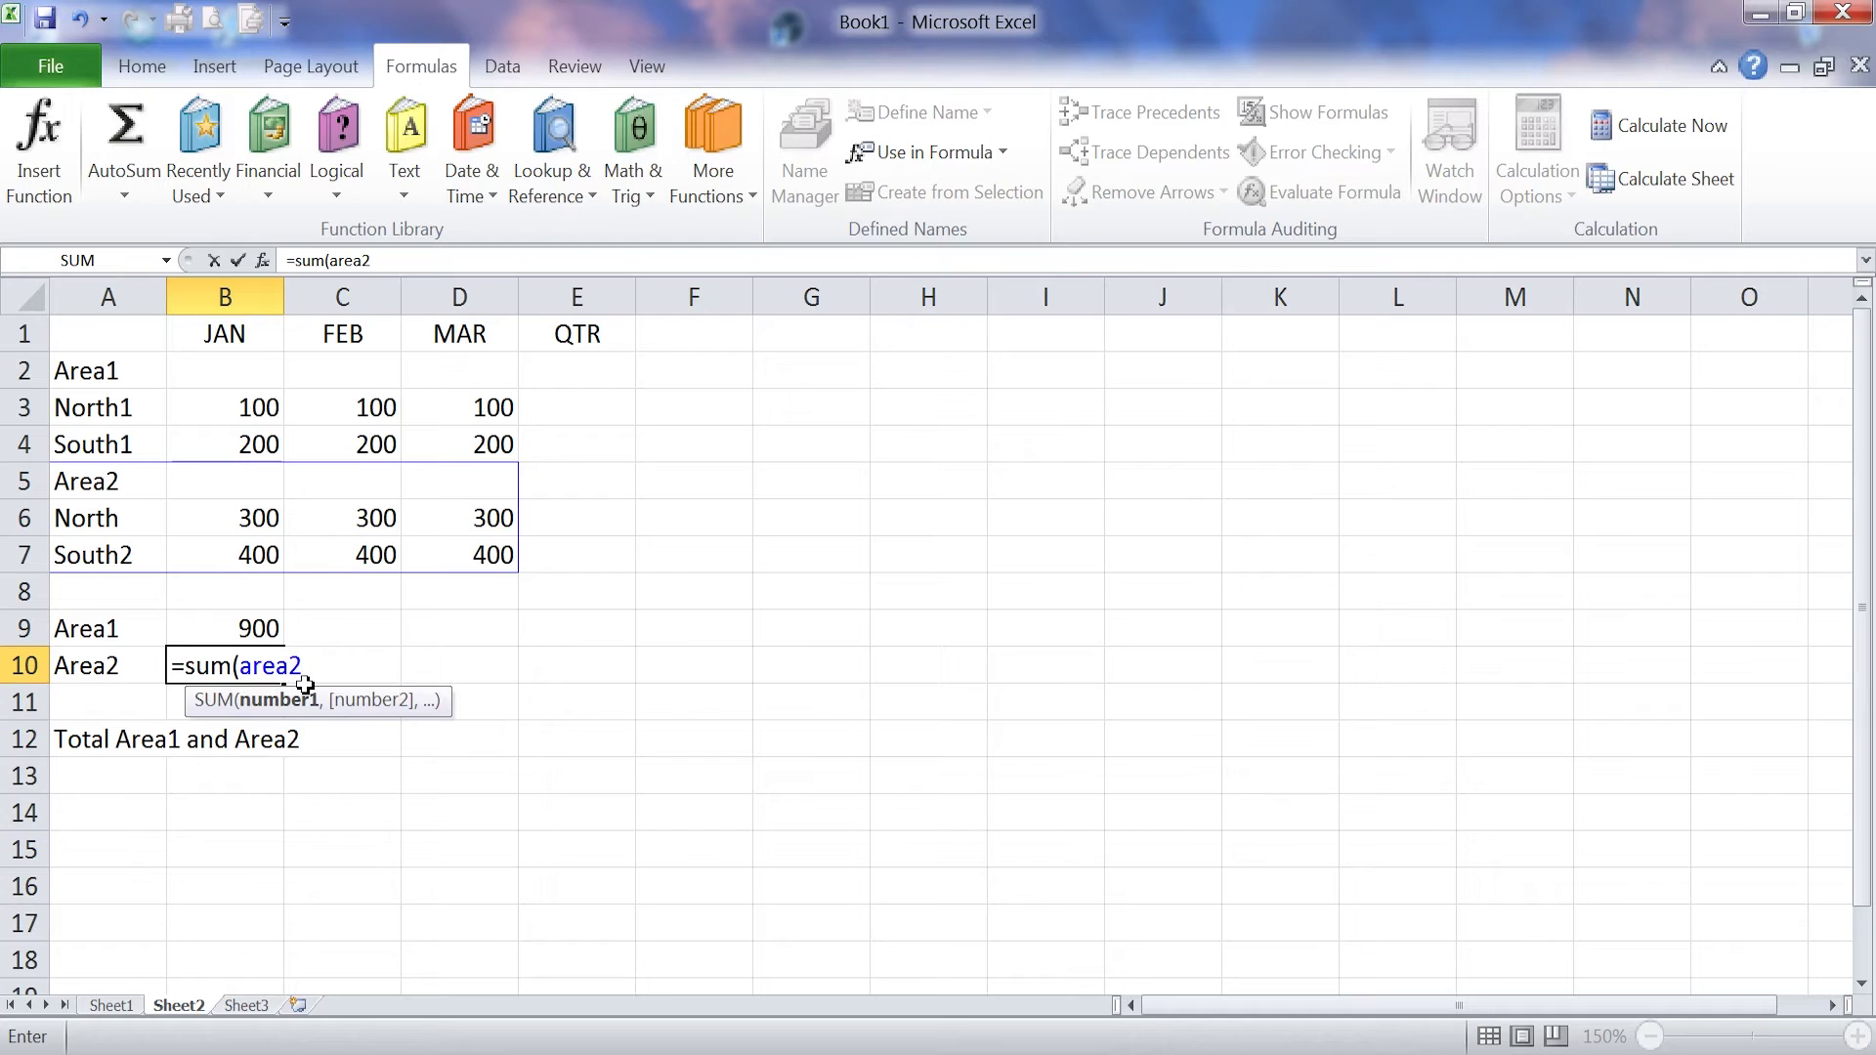
pyautogui.write(')')
pyautogui.press('Return')
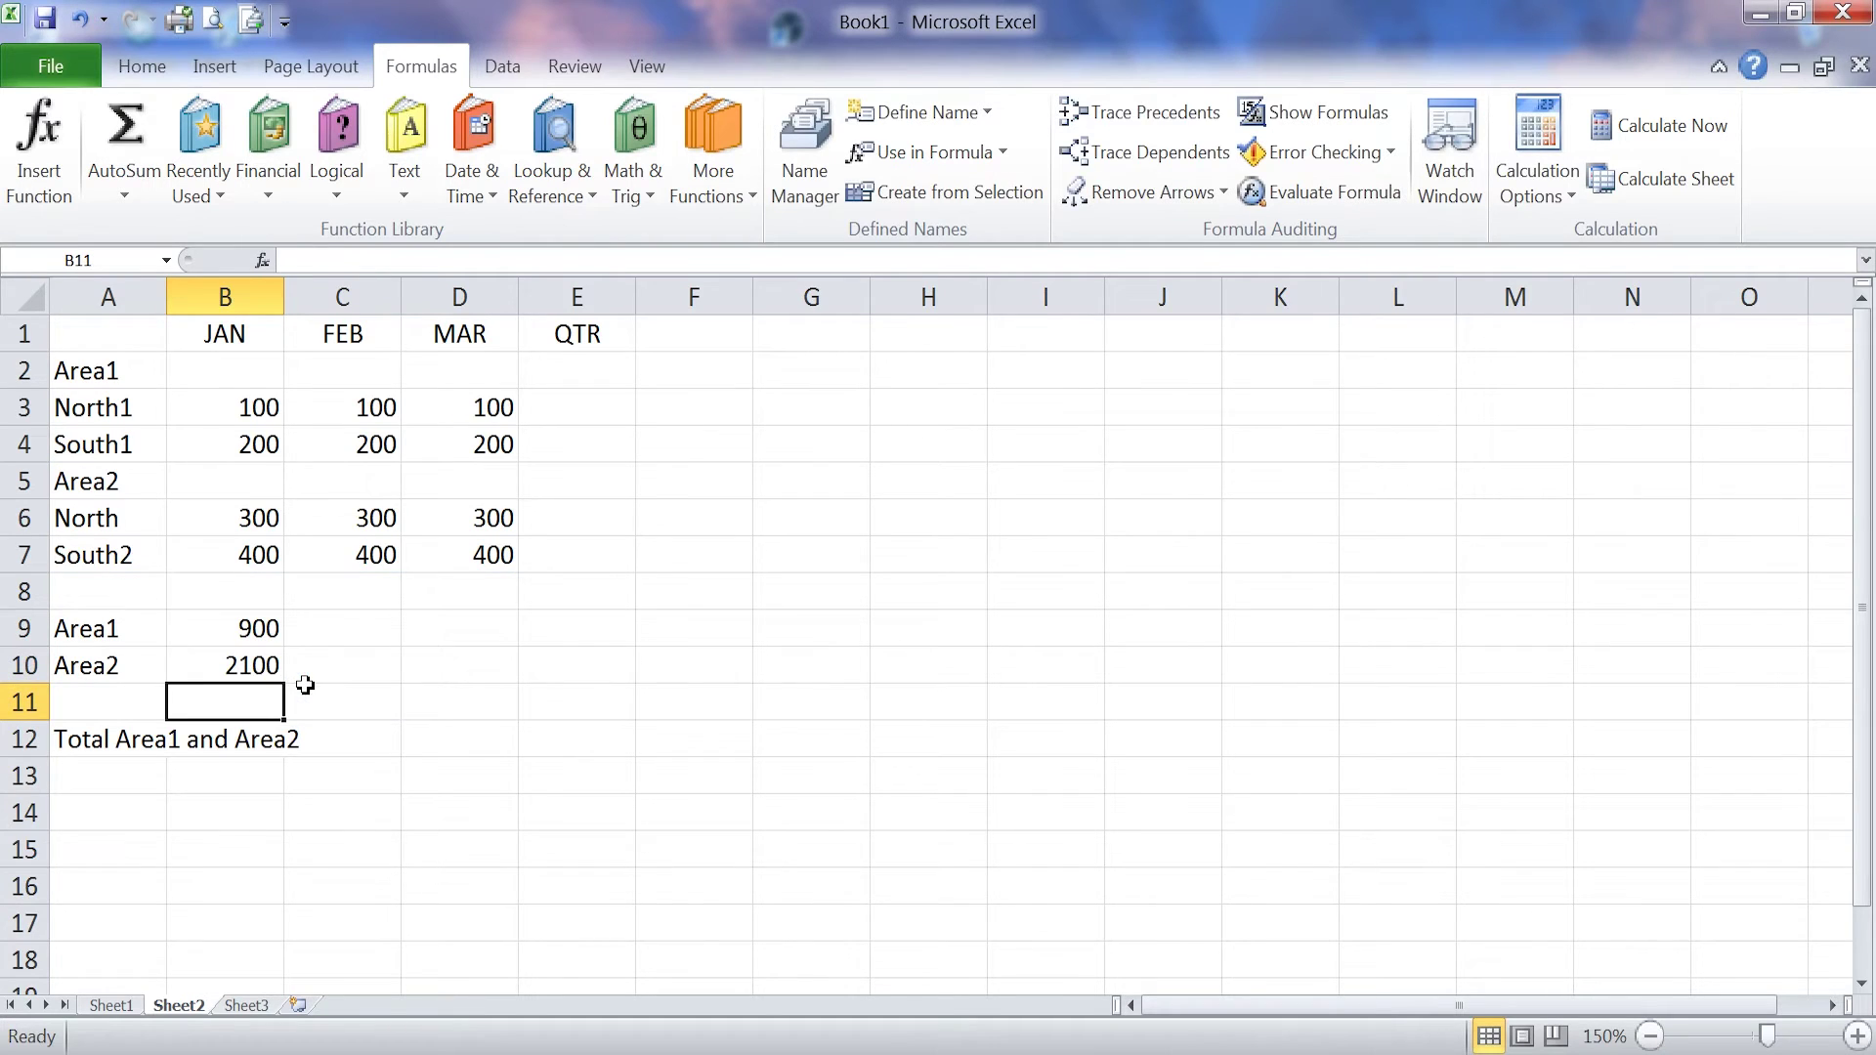
# Step: Enter the formula =SUM(AREA1,AREA2) in D12 to total both named areas, and reselect that cell
pyautogui.click(459, 747)
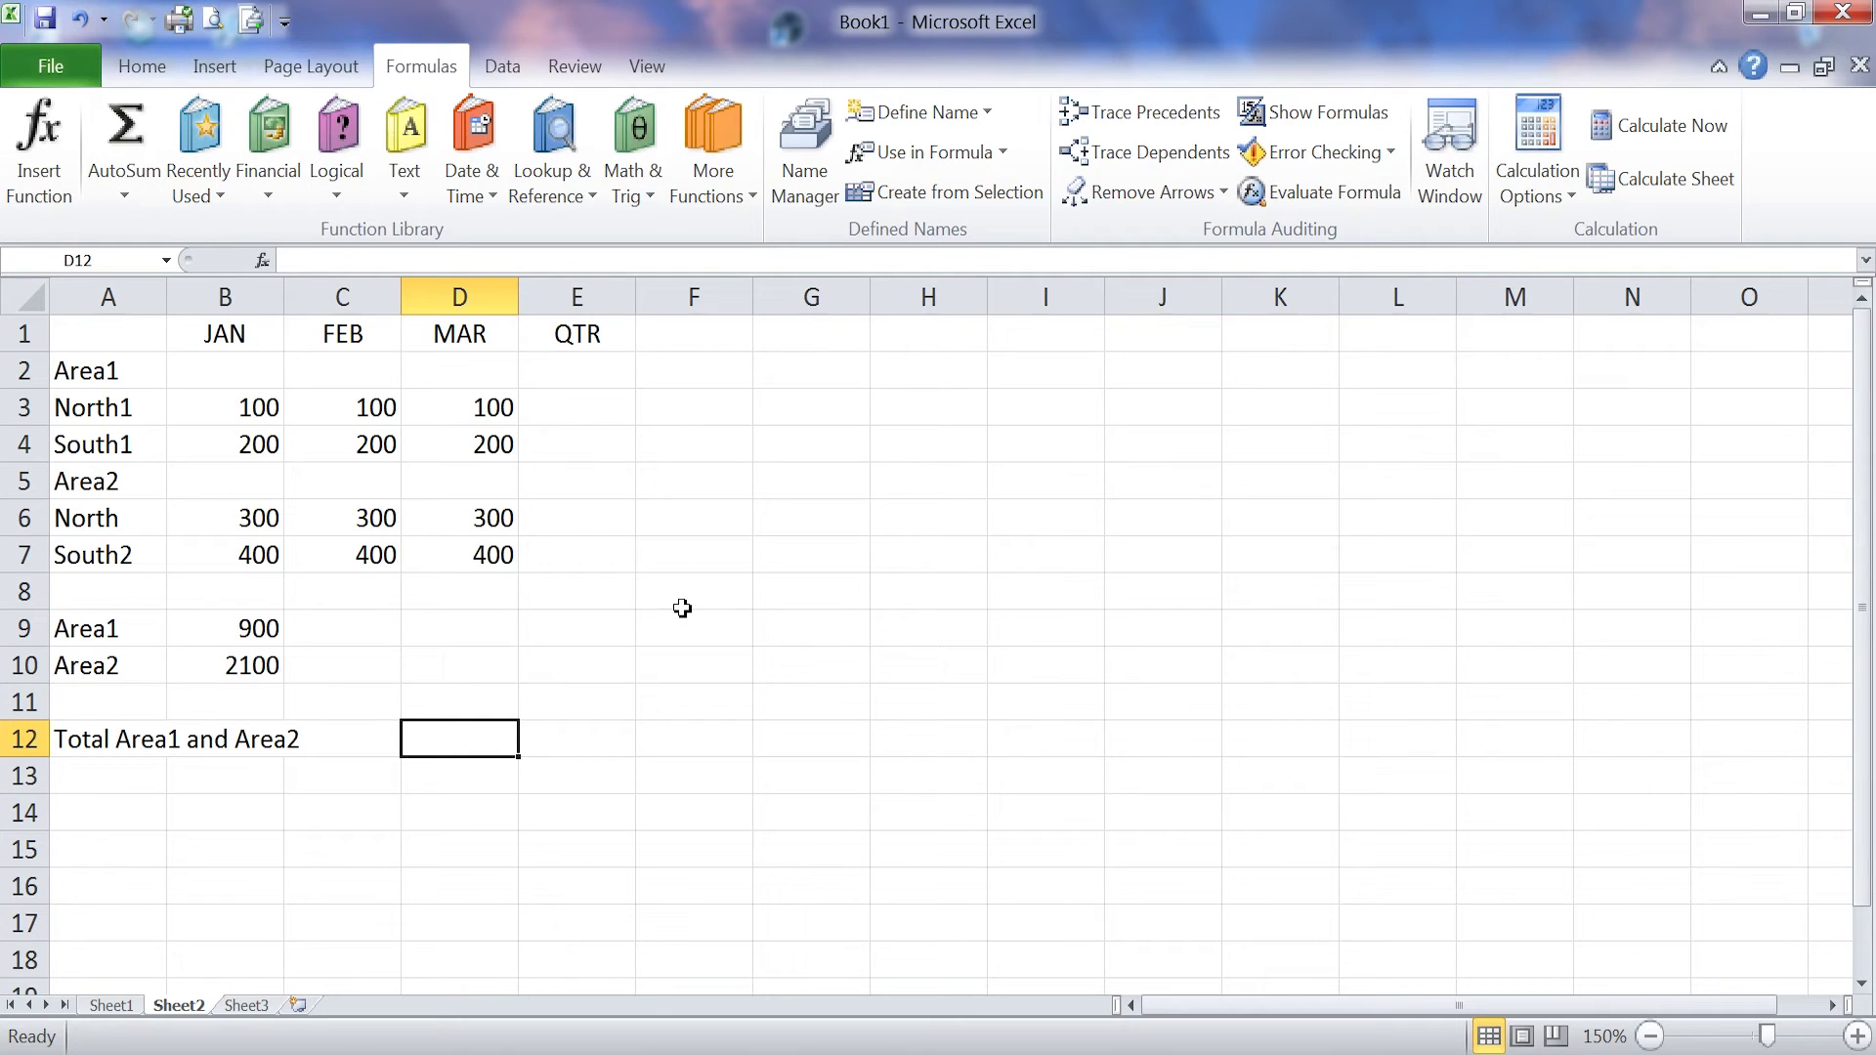
pyautogui.write('-')
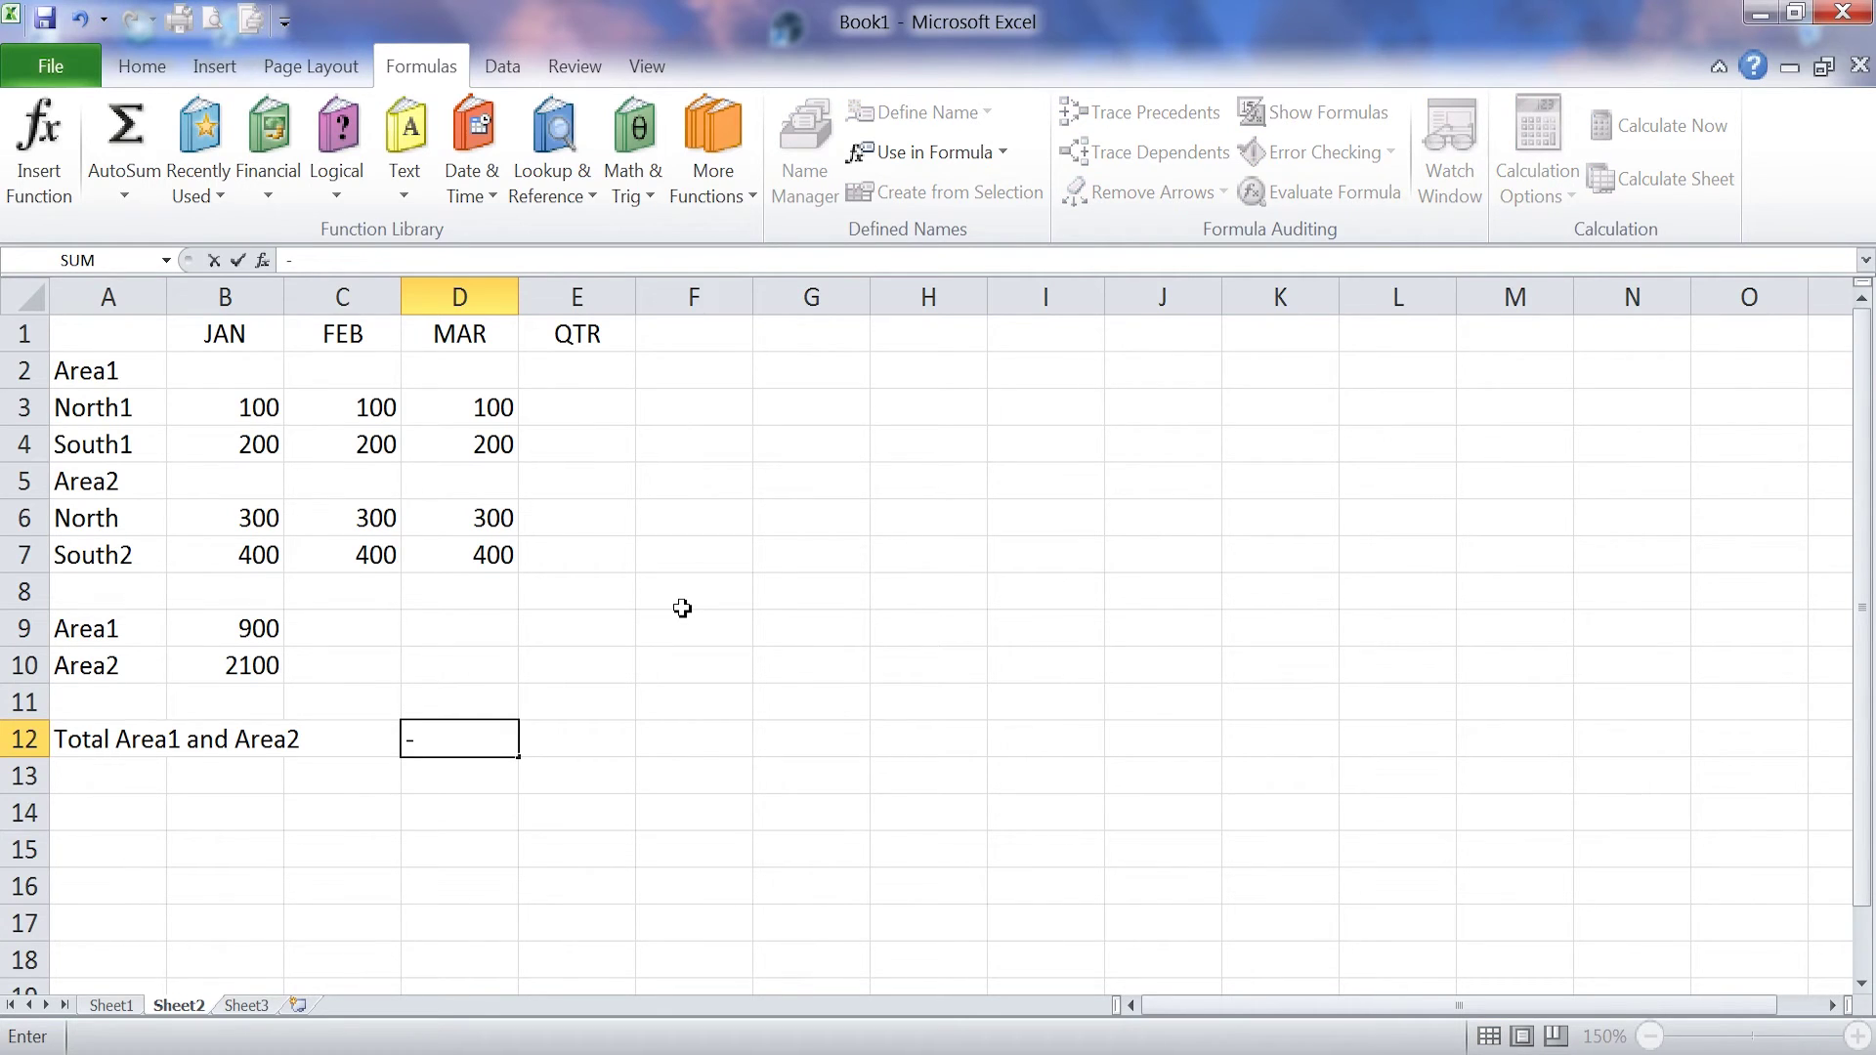
pyautogui.press('Escape')
pyautogui.write('=SUM')
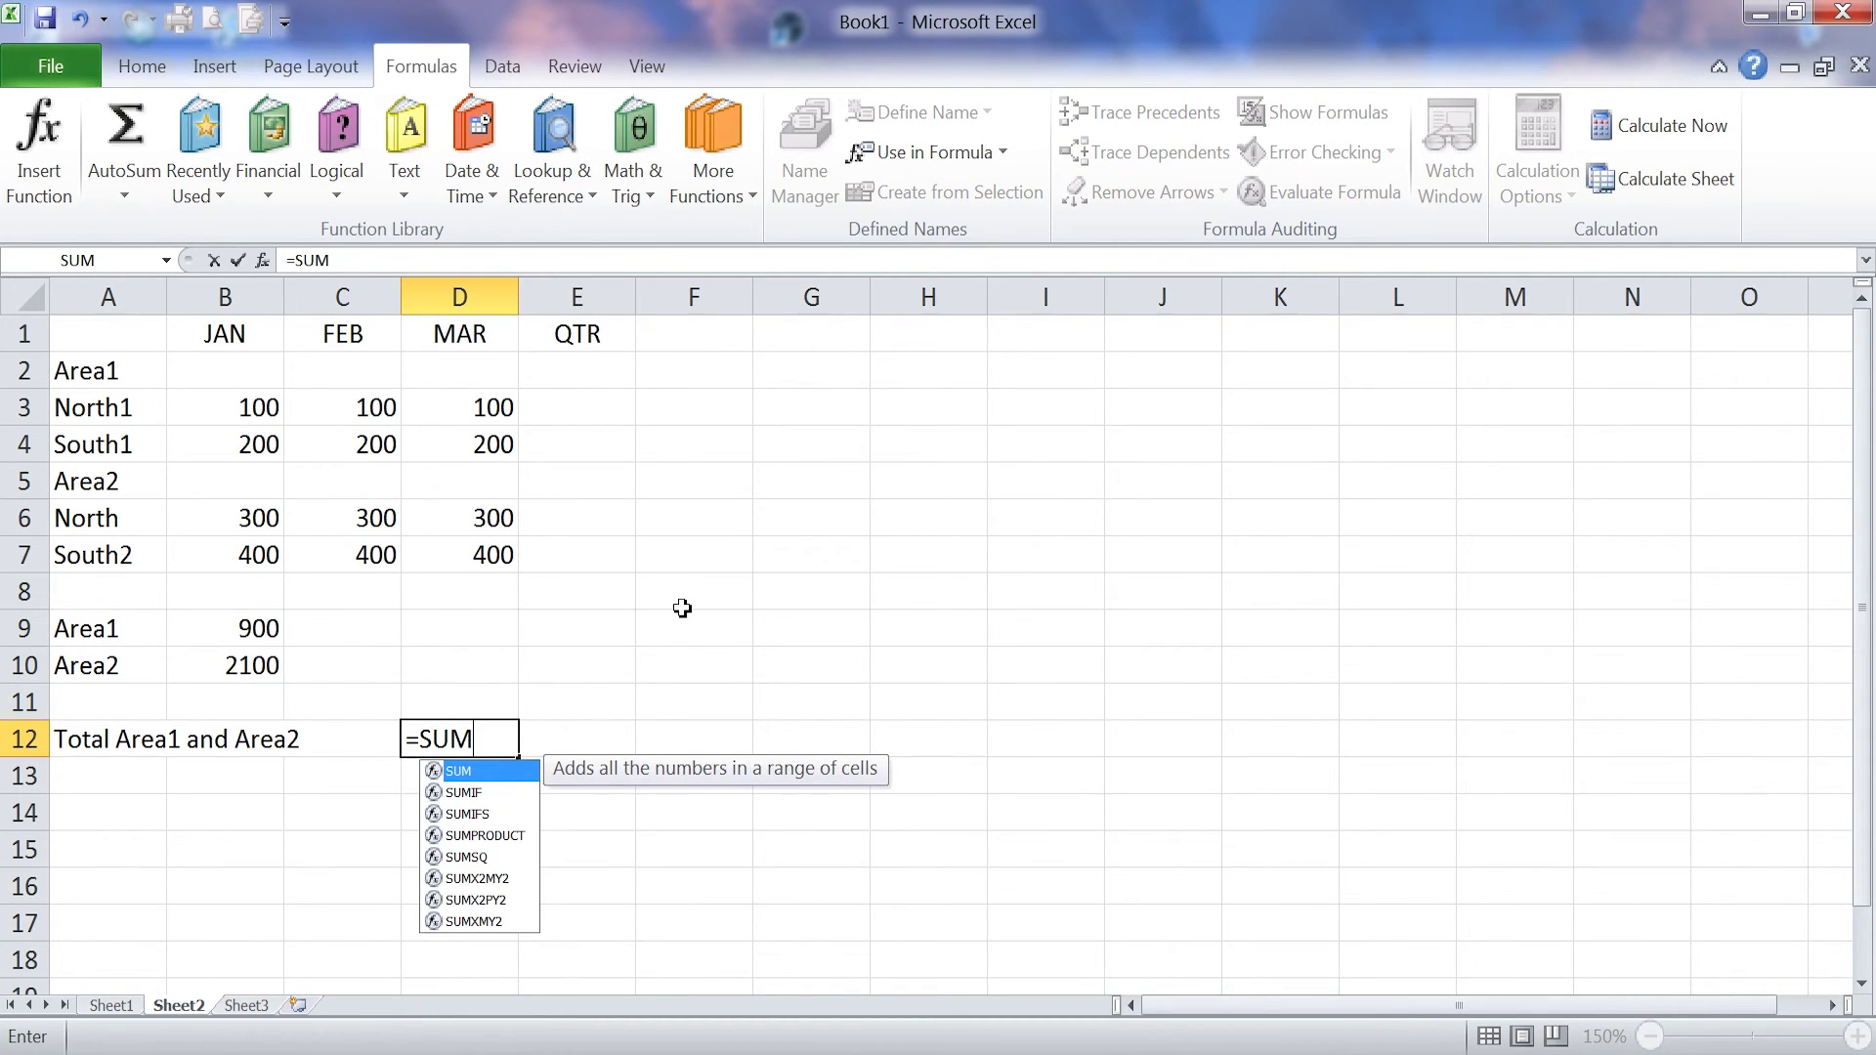
pyautogui.write('(AREA')
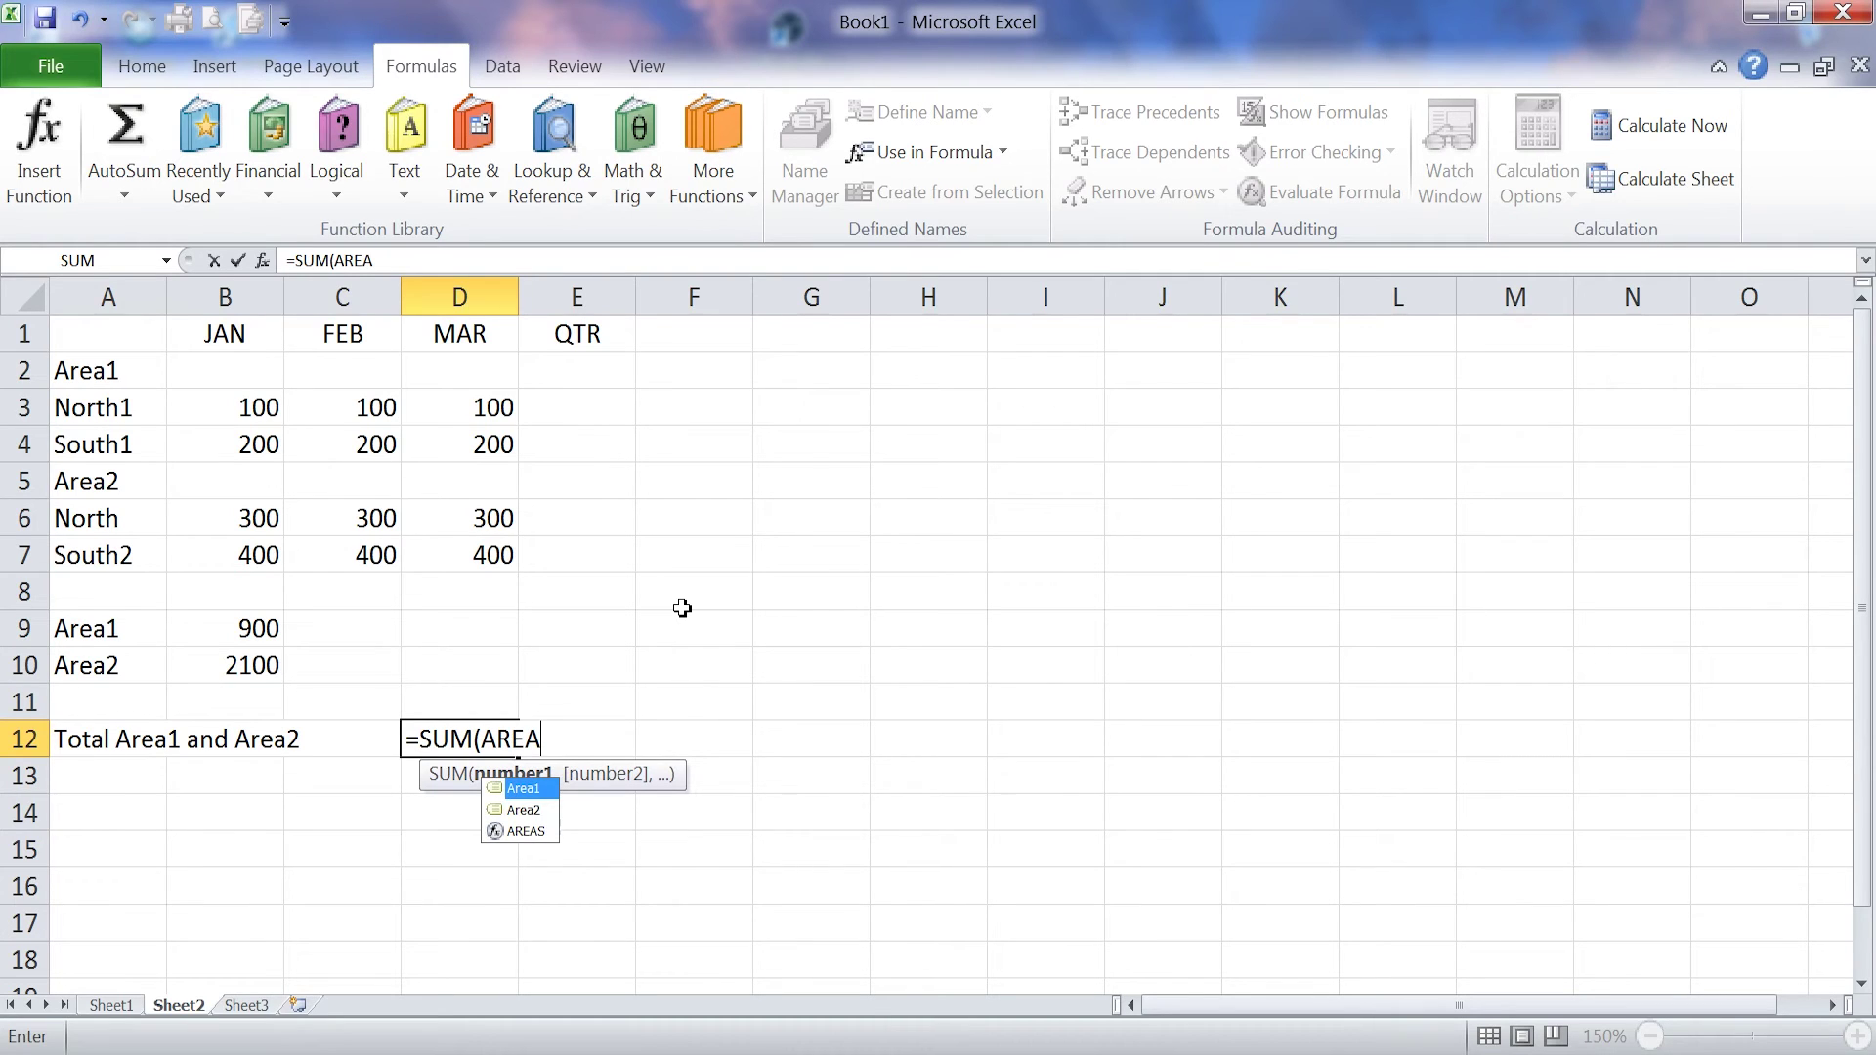
pyautogui.write('1,A')
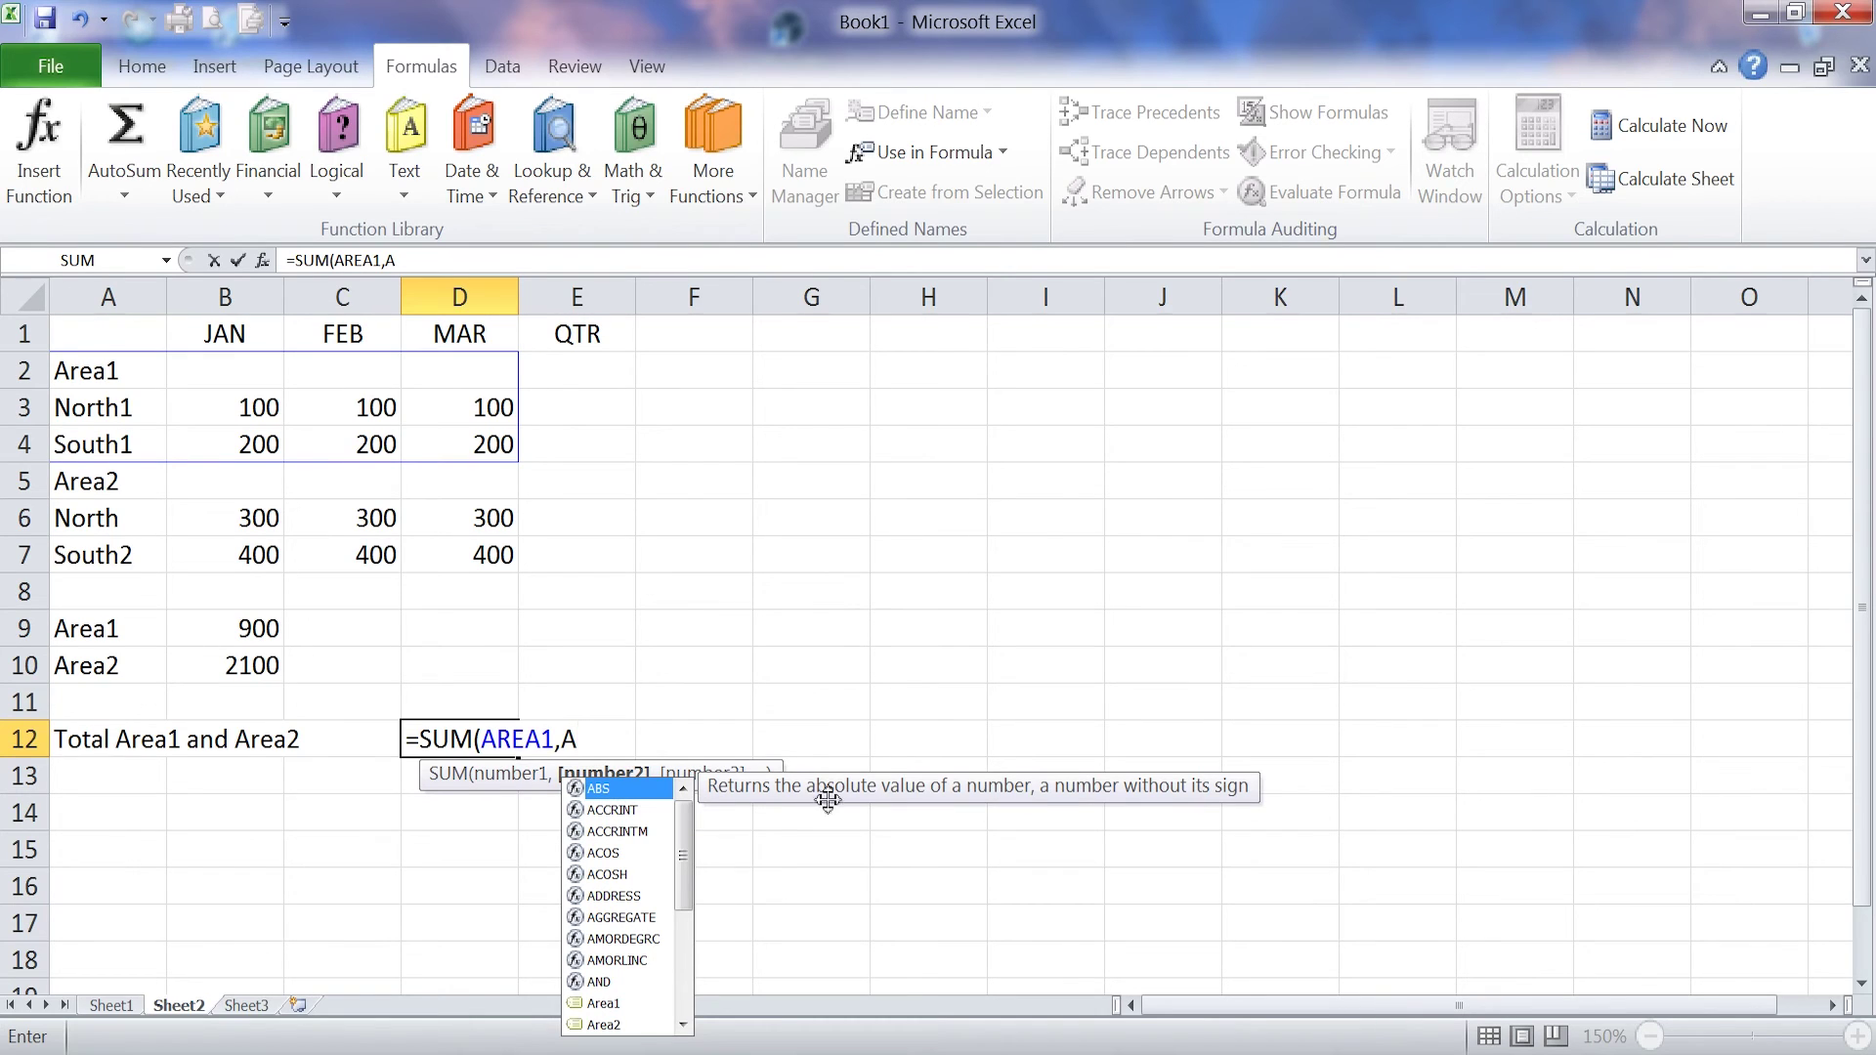
pyautogui.click(614, 1026)
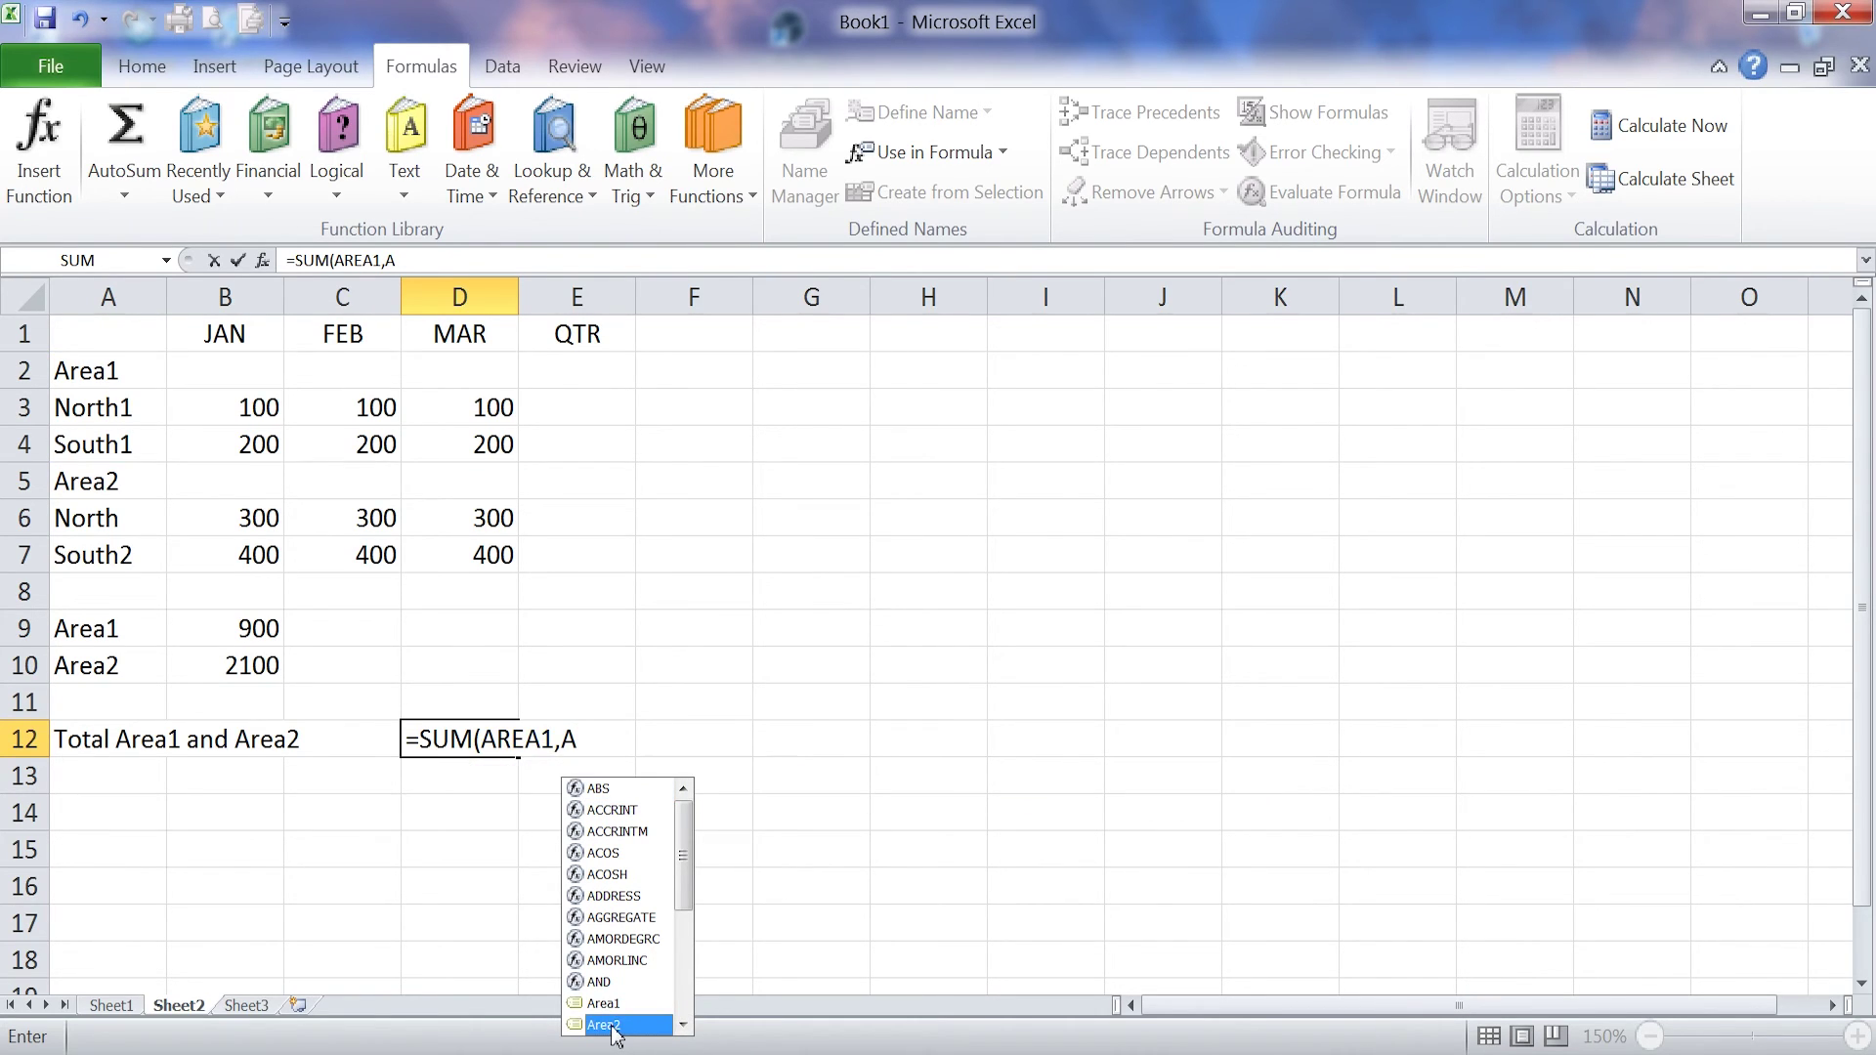
pyautogui.click(596, 755)
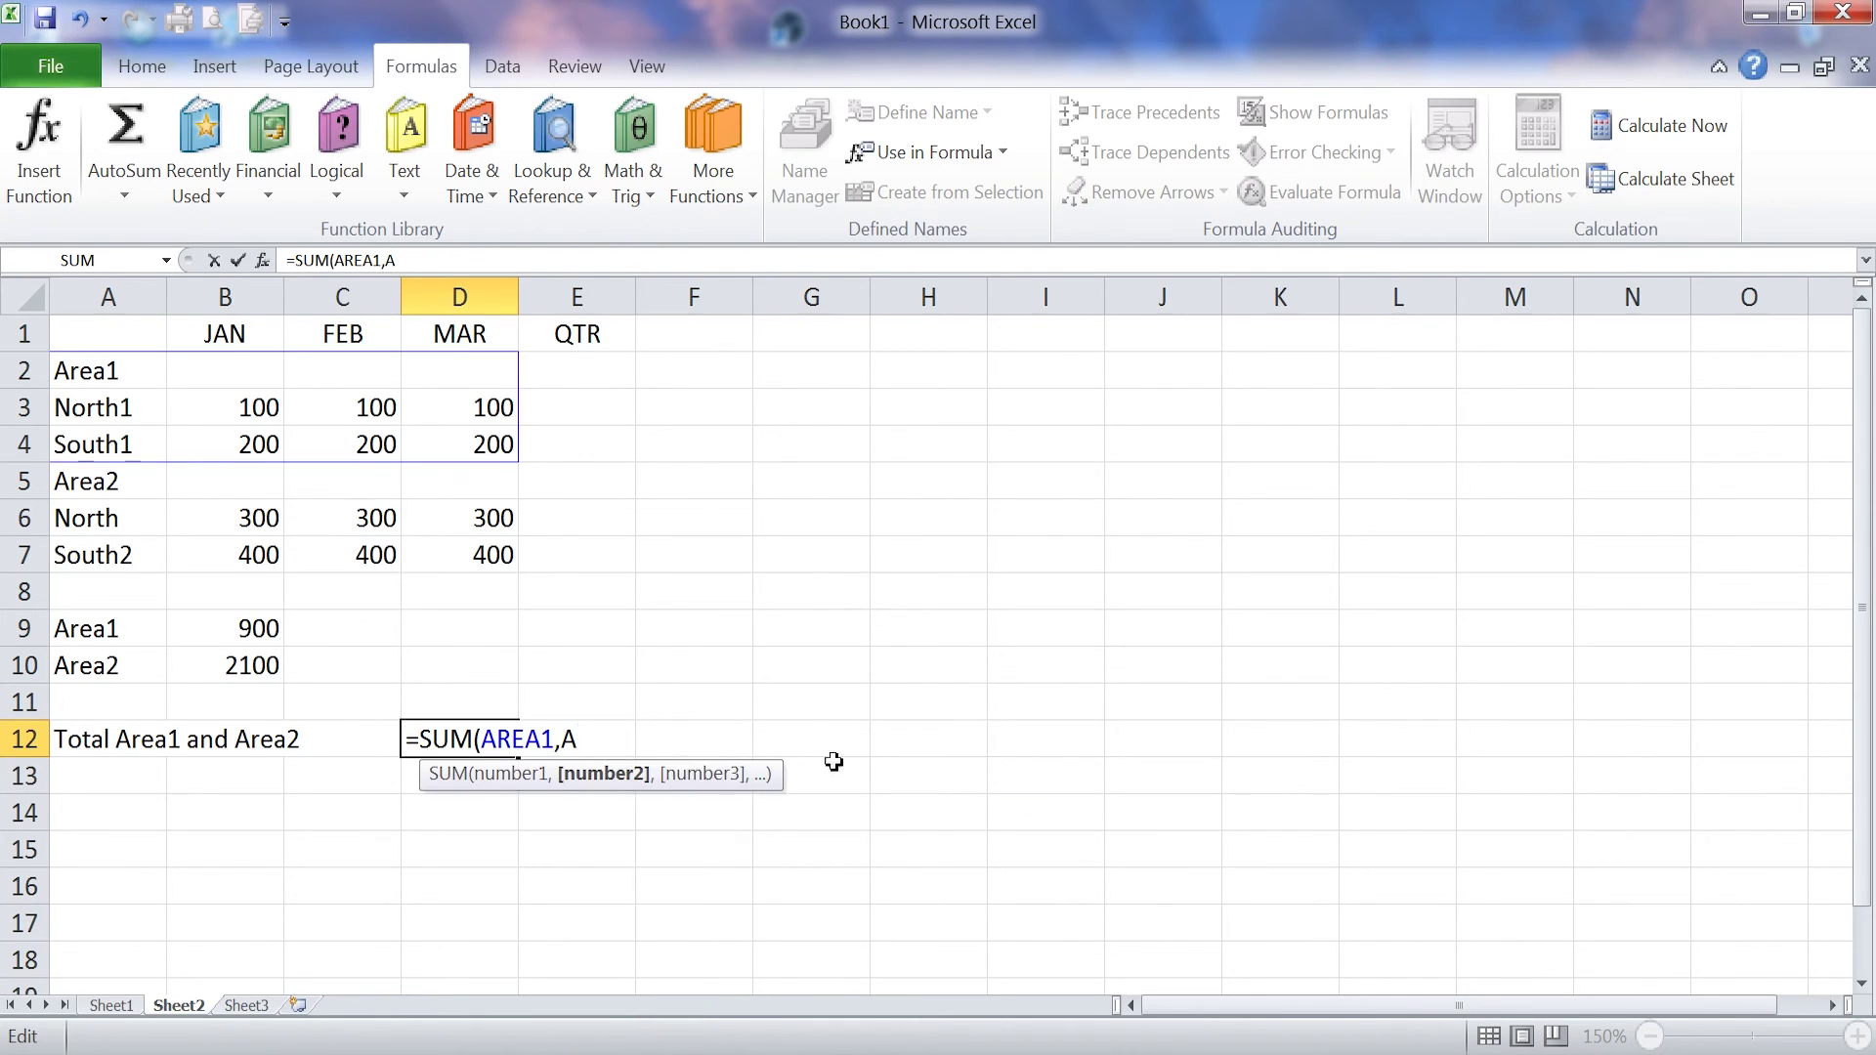
pyautogui.write('REA')
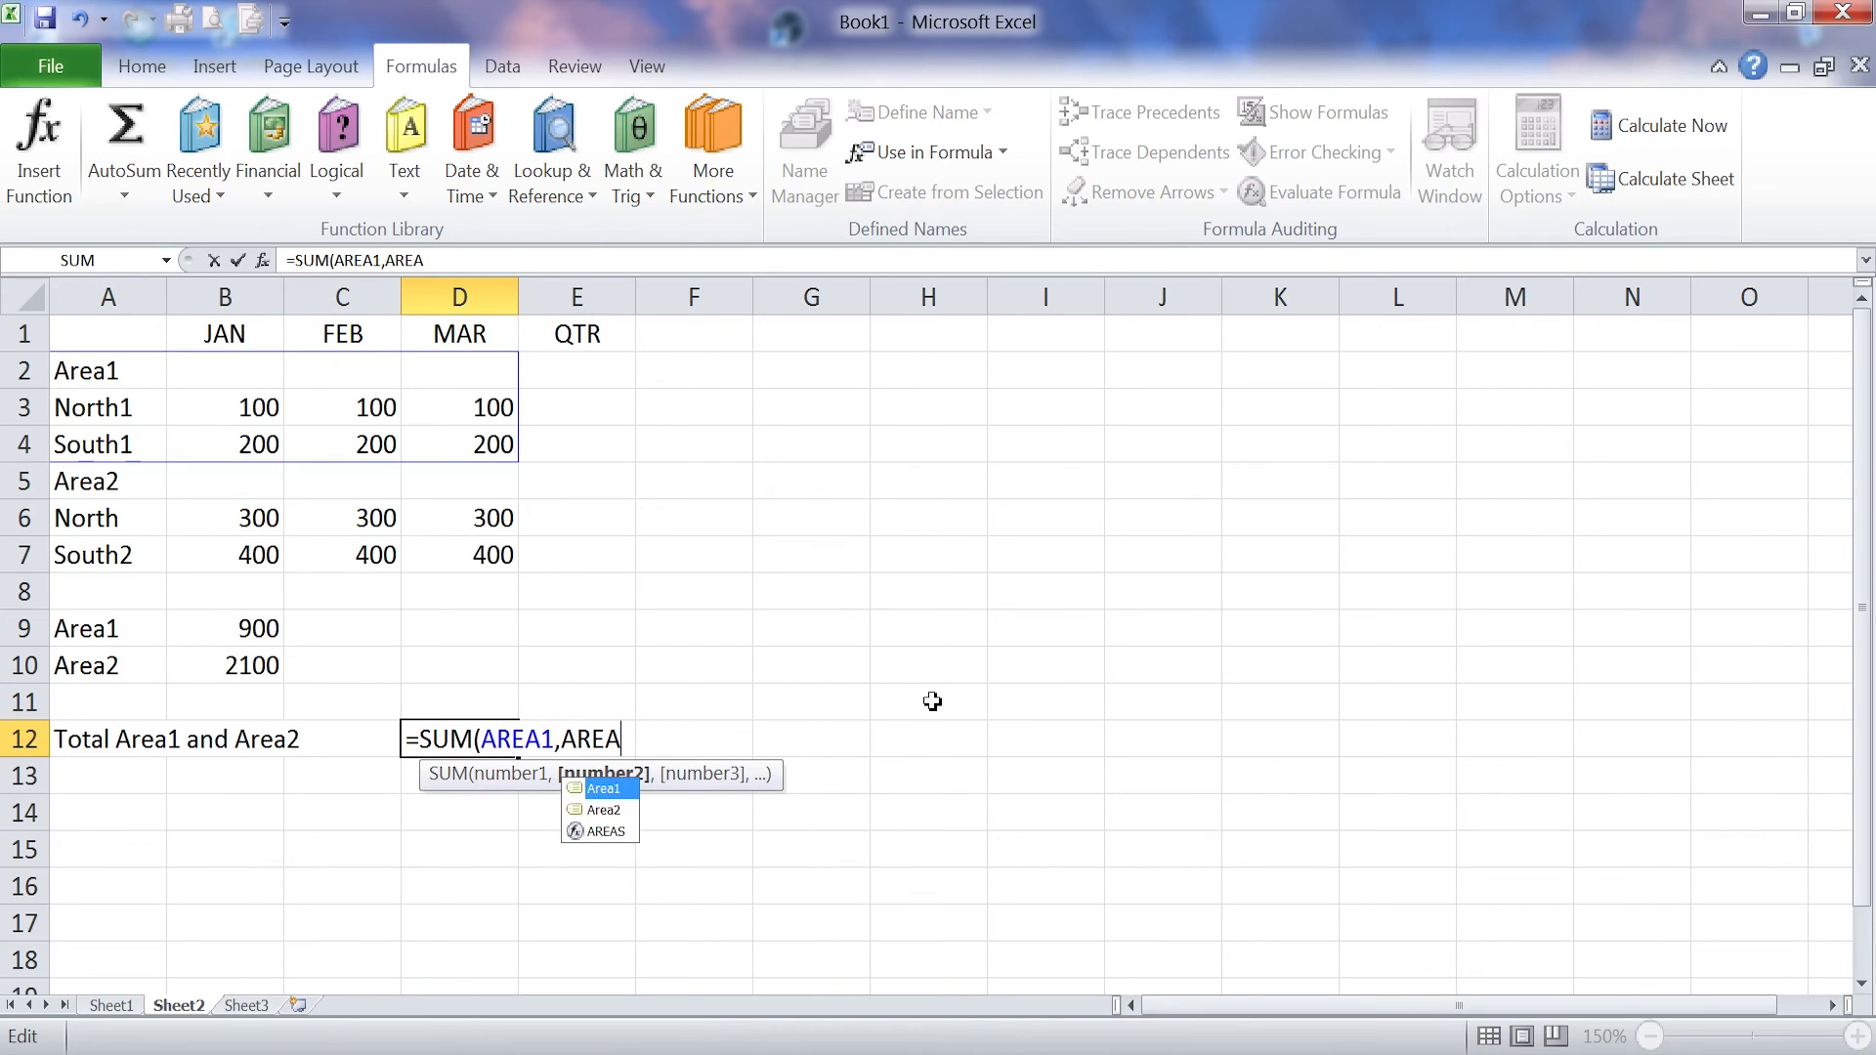
pyautogui.write('2')
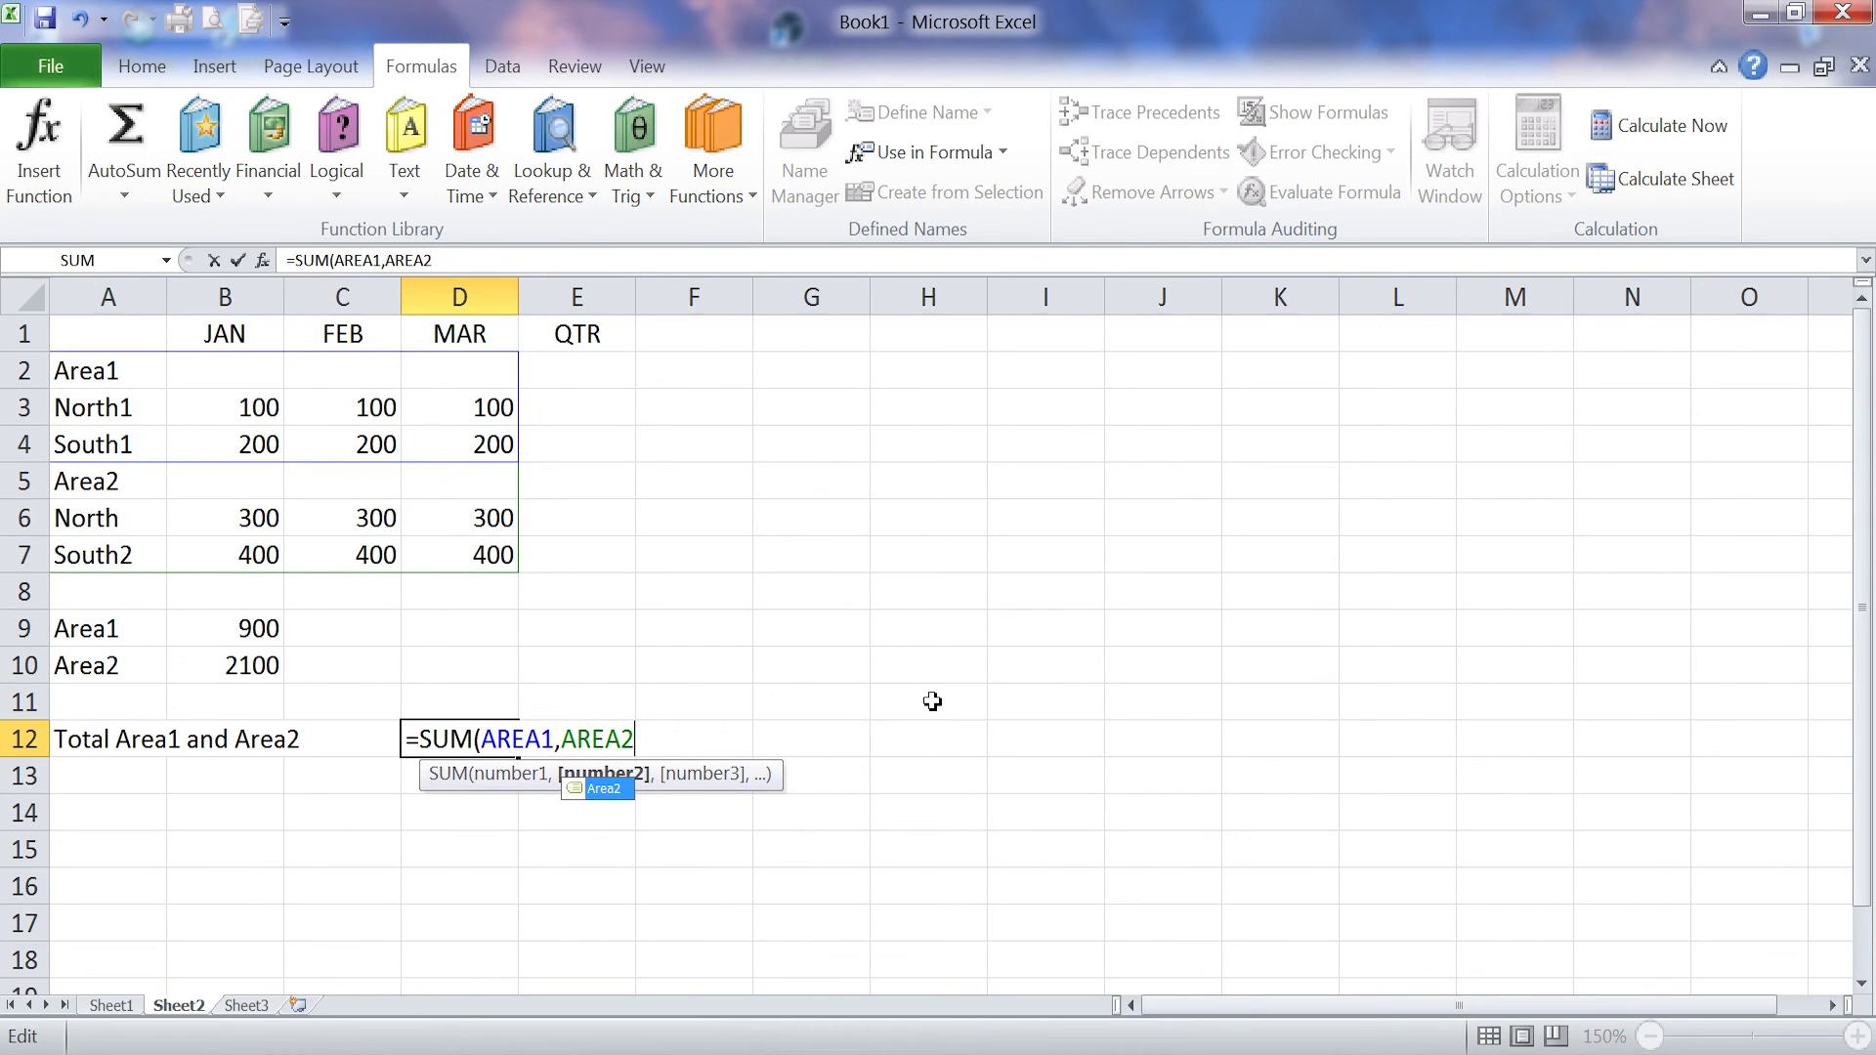
pyautogui.write(')')
pyautogui.press('Return')
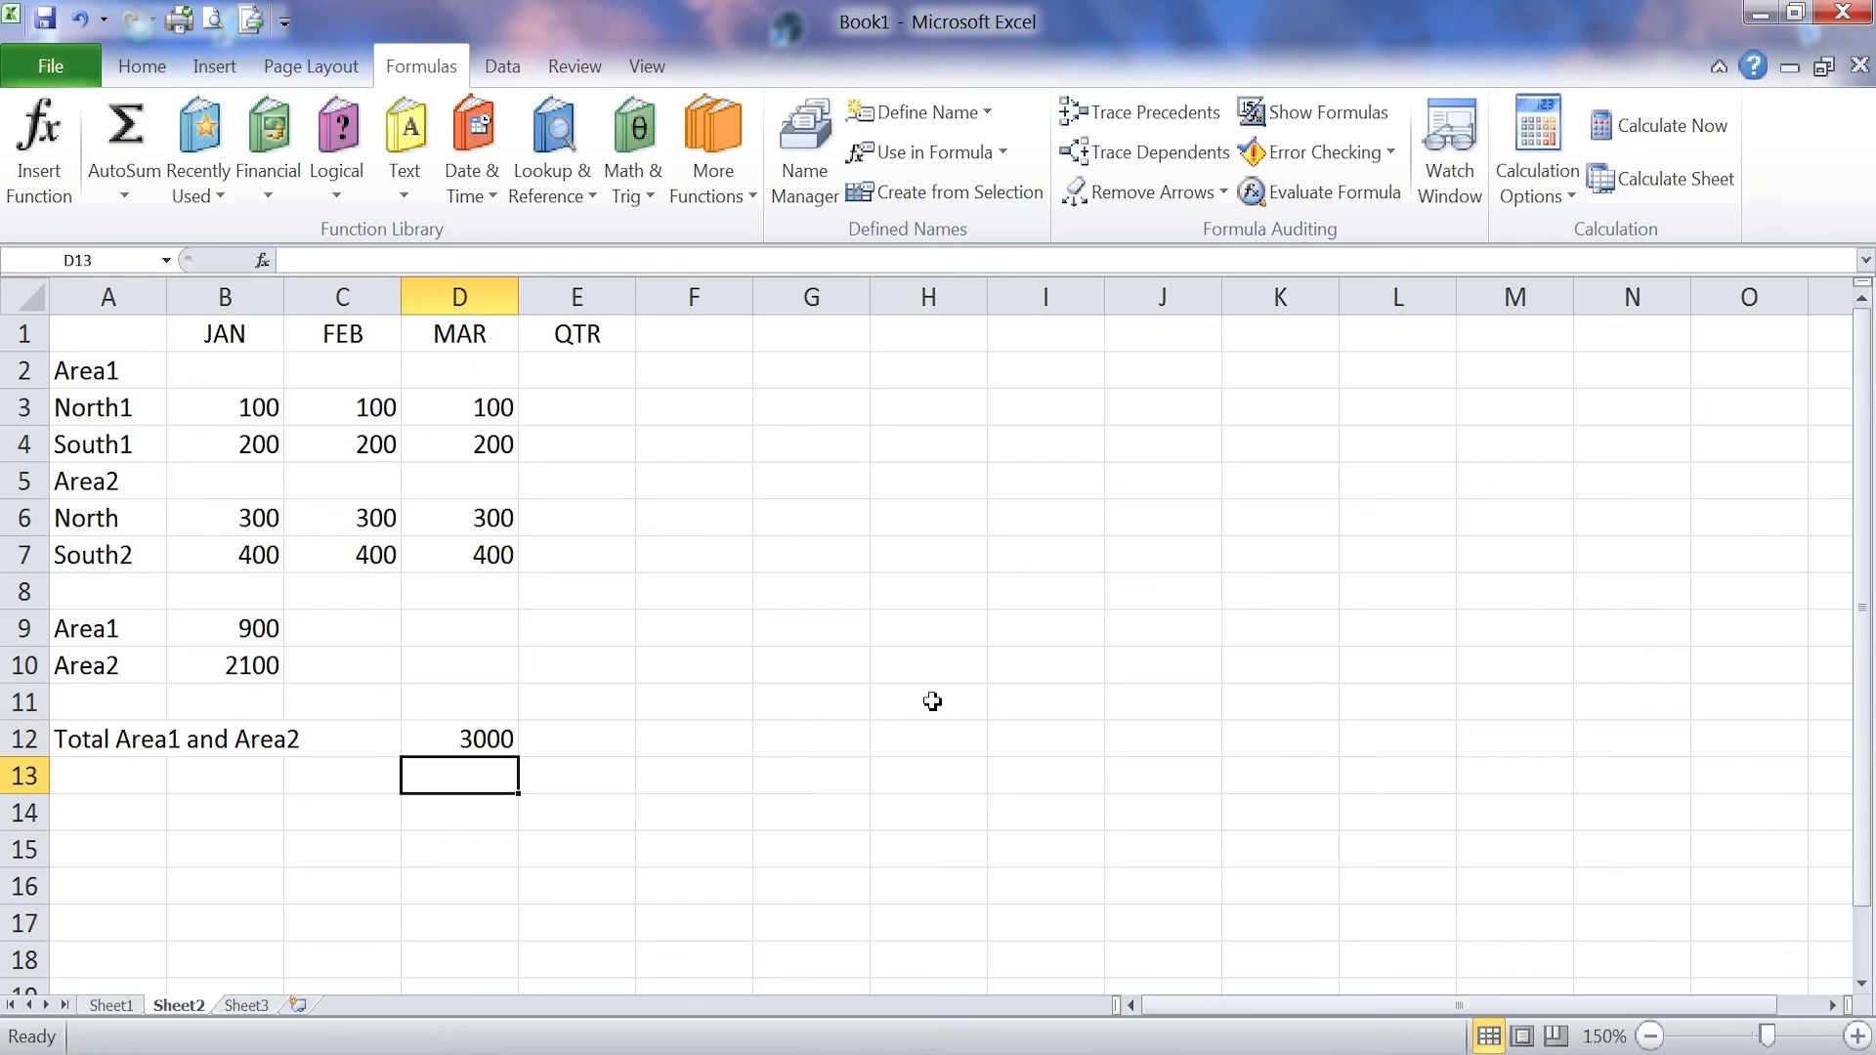
pyautogui.press('Up')
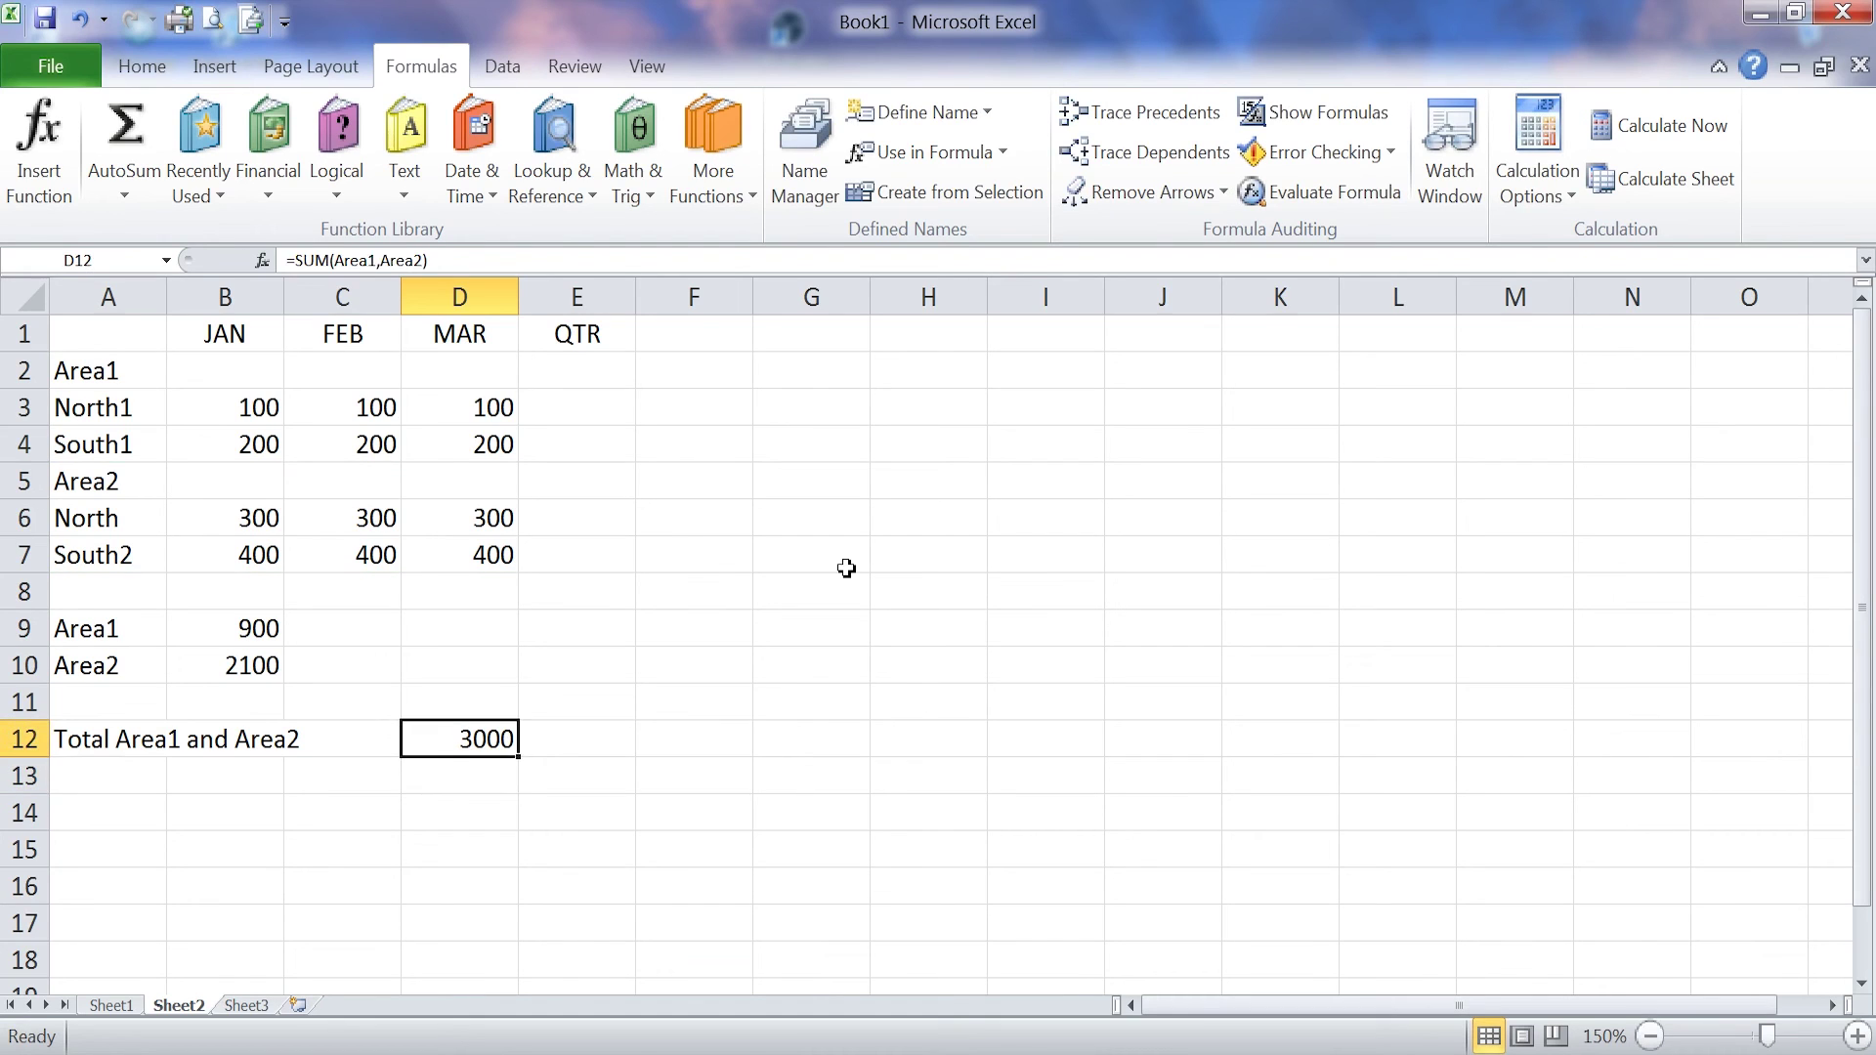